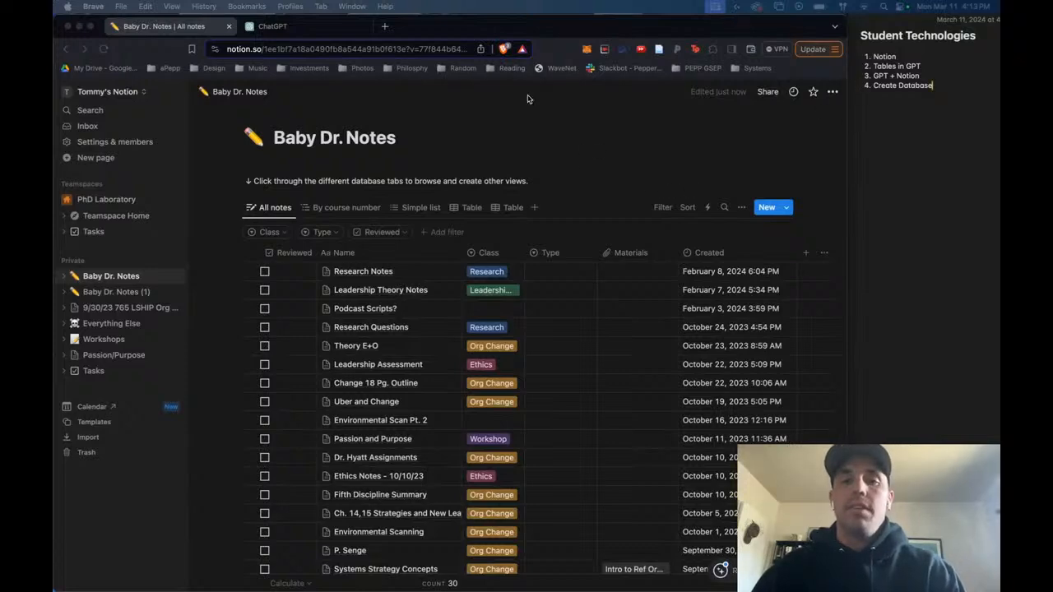
- Search Google for "notion" in a new browser tab
left_click(595, 28)
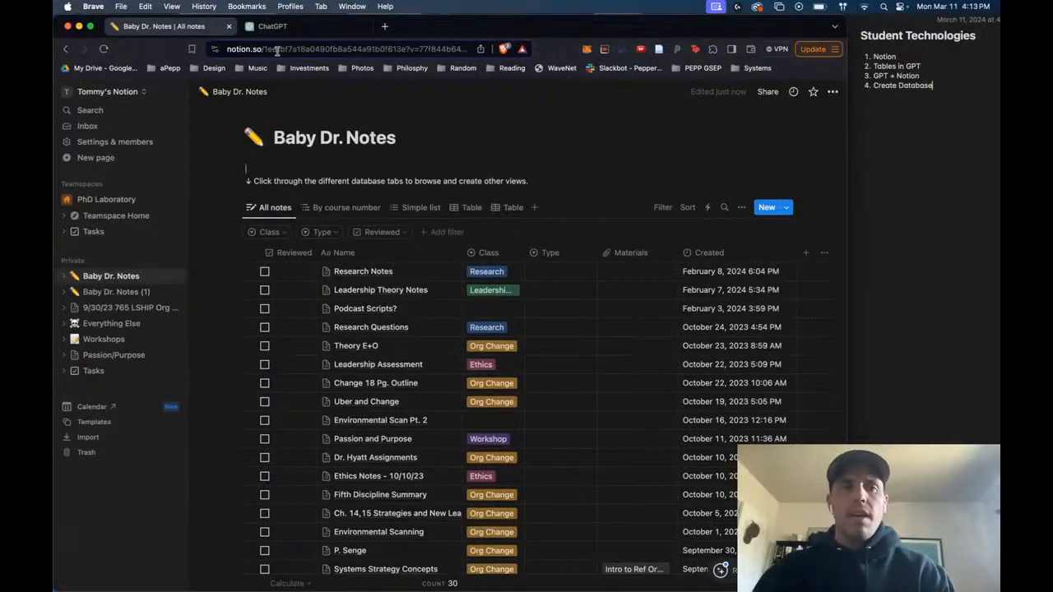
left_click(385, 27)
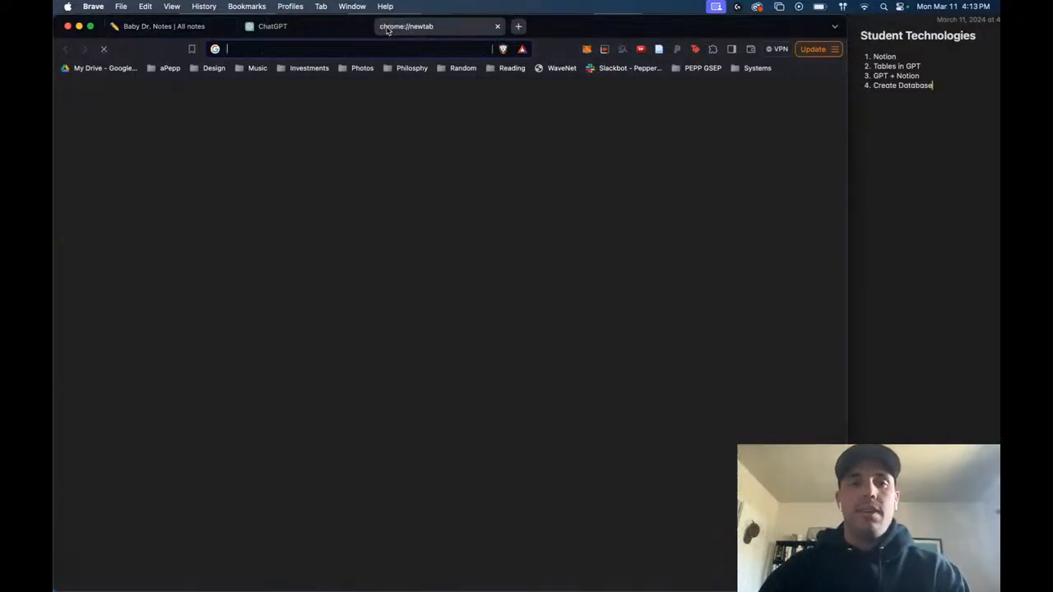
type("notion")
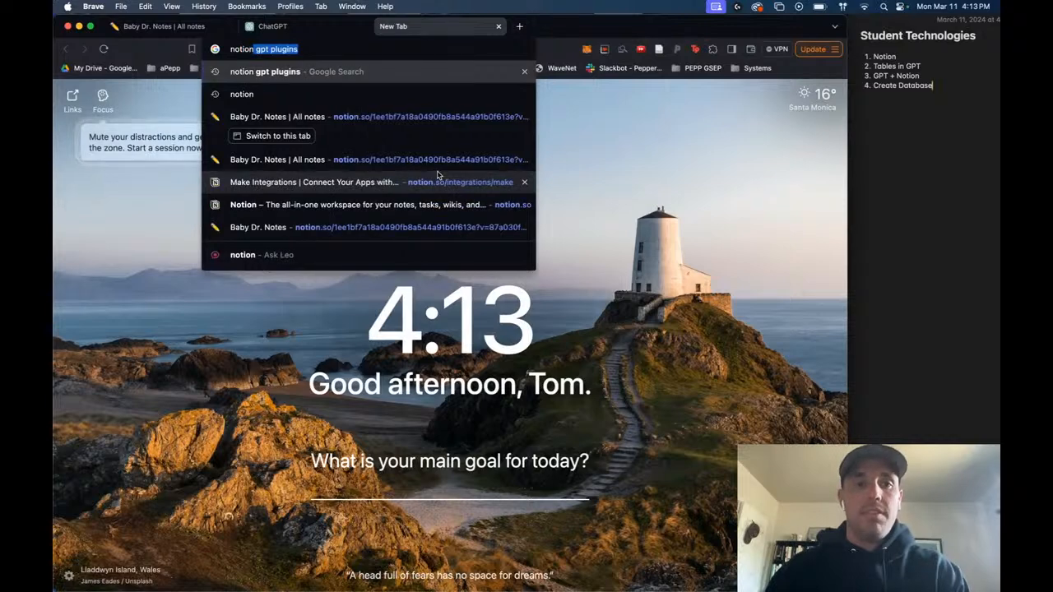
key("Delete")
key("Return")
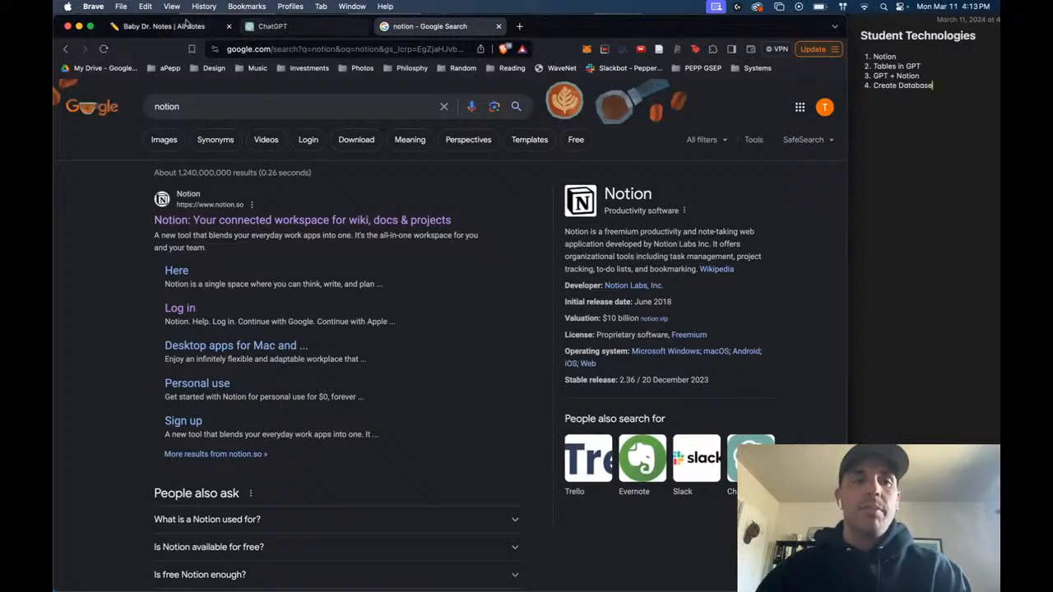
- Return to the Baby Dr. Notes page in Notion and look through the whole All notes table
left_click(160, 25)
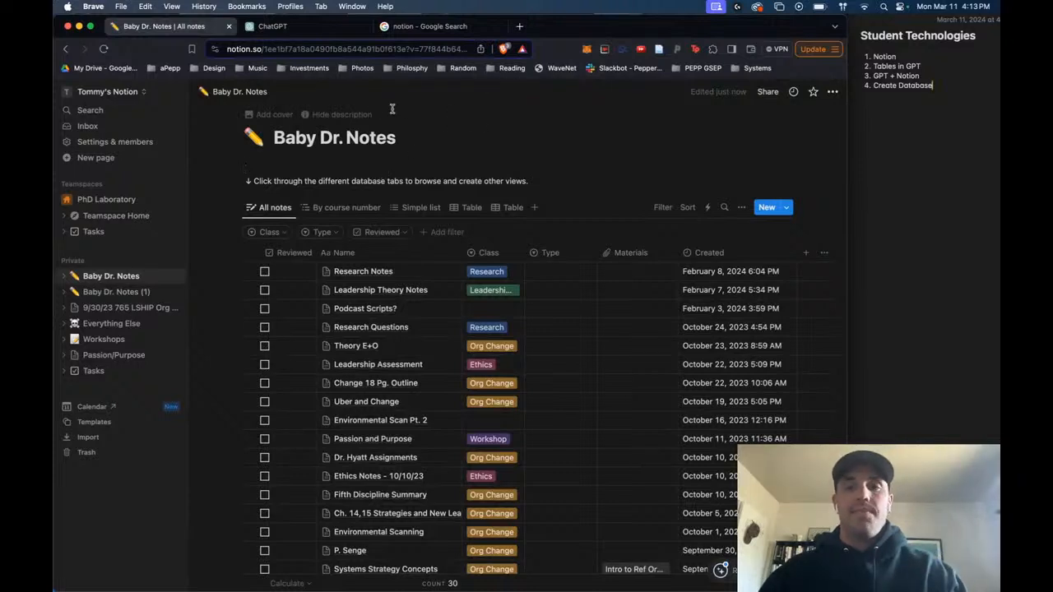
left_click_drag(849, 18, 858, 19)
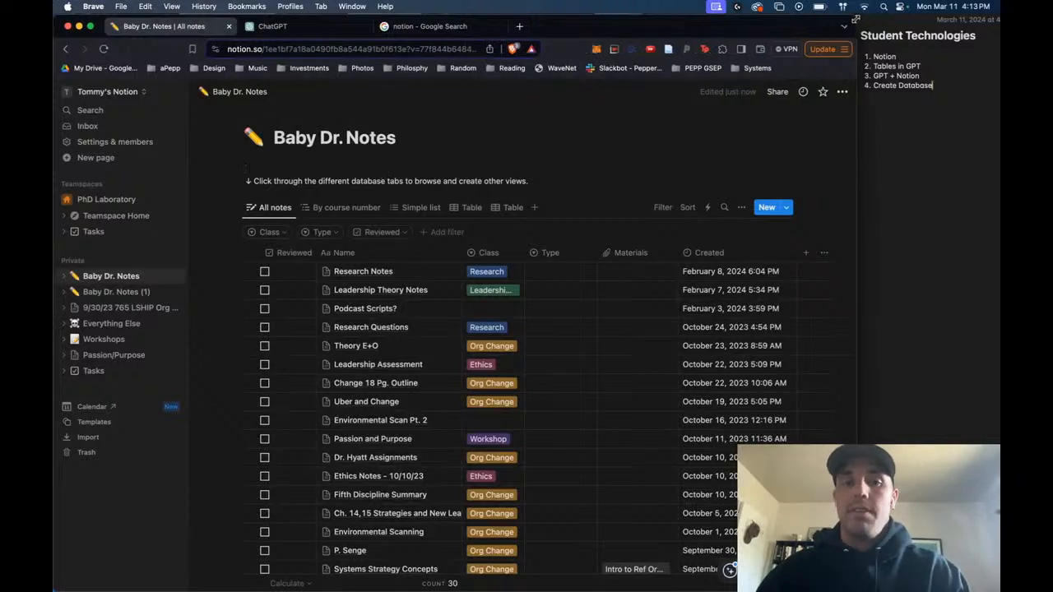
scroll(460, 157, "down", 5)
scroll(460, 157, "up", 5)
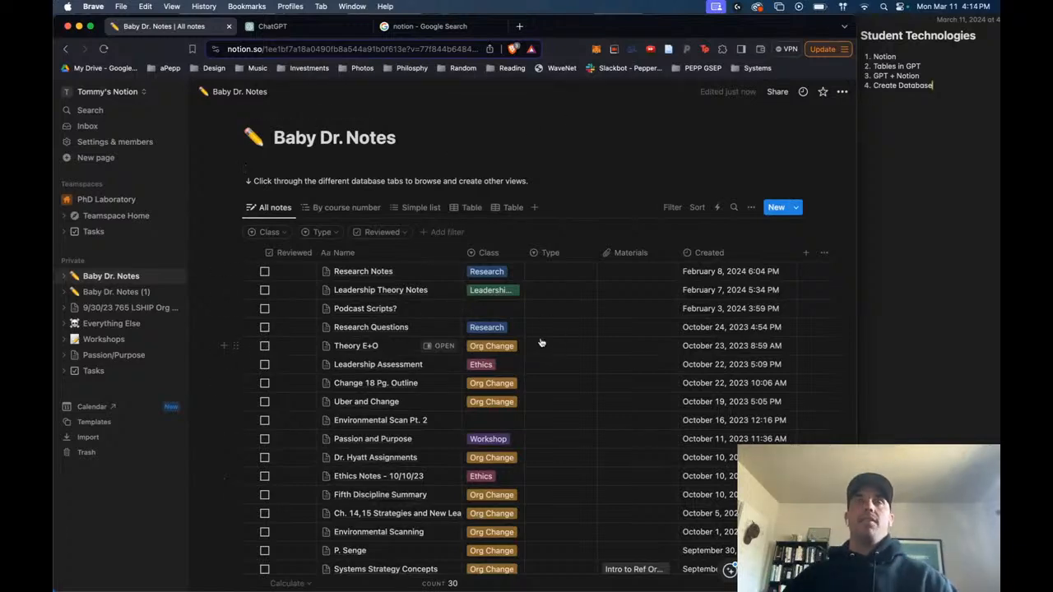
scroll(434, 316, "down", 5)
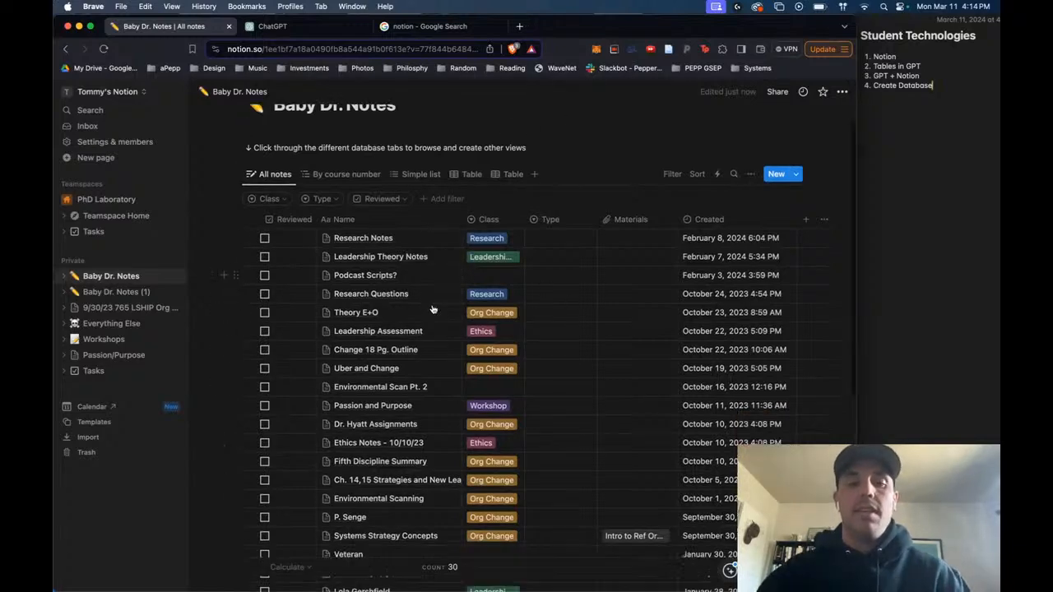
scroll(434, 308, "down", 4)
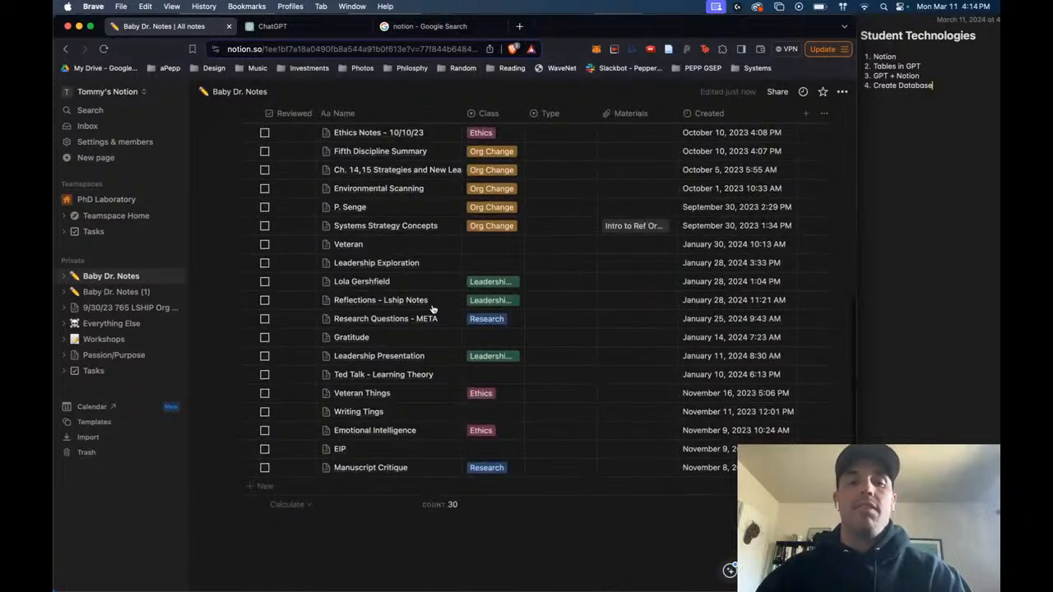
scroll(433, 309, "up", 5)
scroll(433, 308, "up", 4)
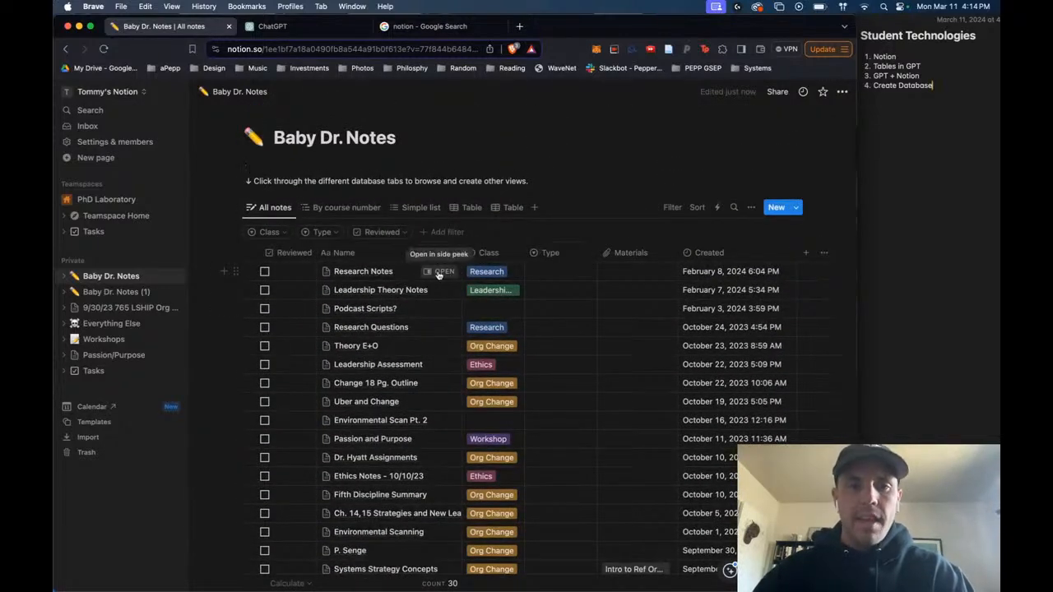
- Open the Research Notes entry in side peek, look through its content, and close it
left_click(434, 271)
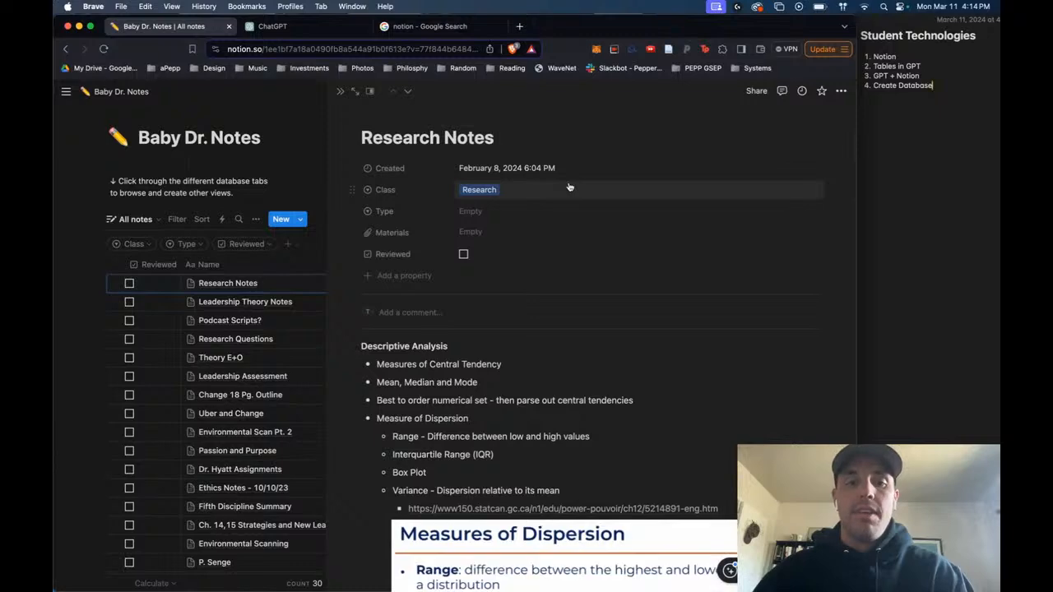
scroll(568, 184, "down", 5)
scroll(568, 184, "down", 3)
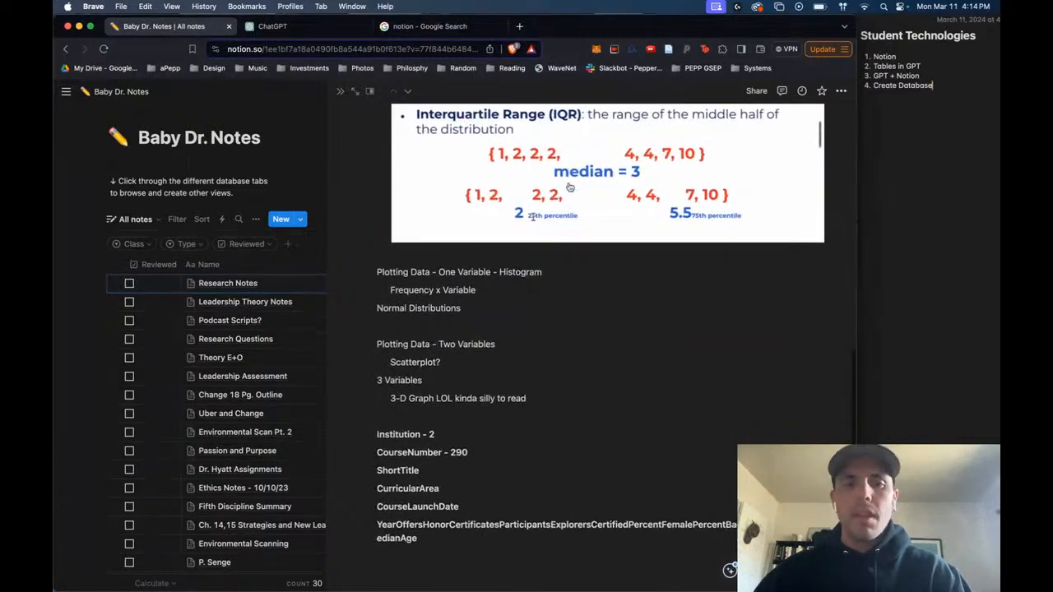
scroll(569, 187, "up", 8)
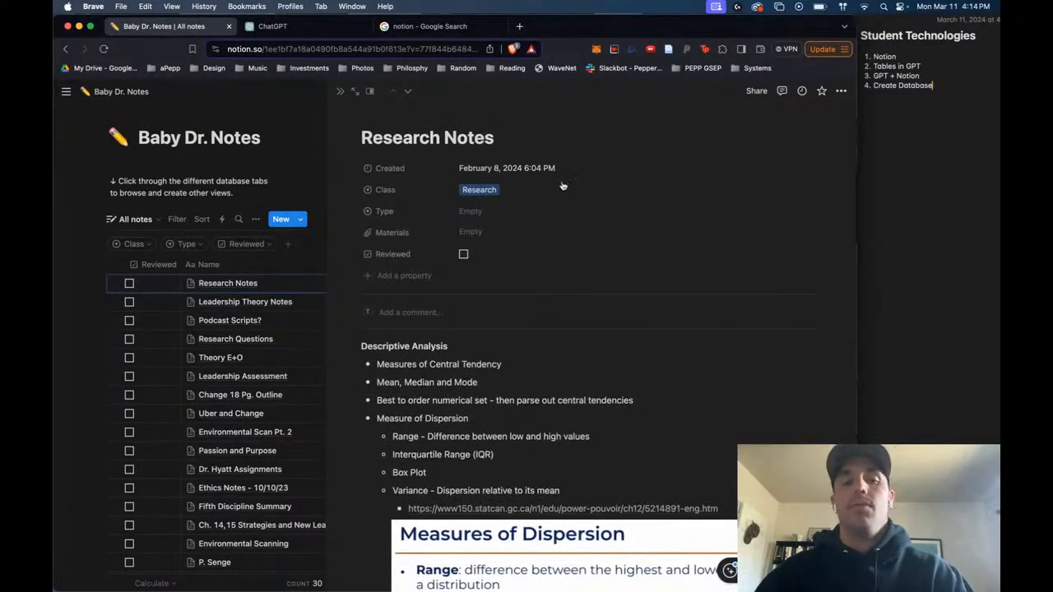
left_click(304, 152)
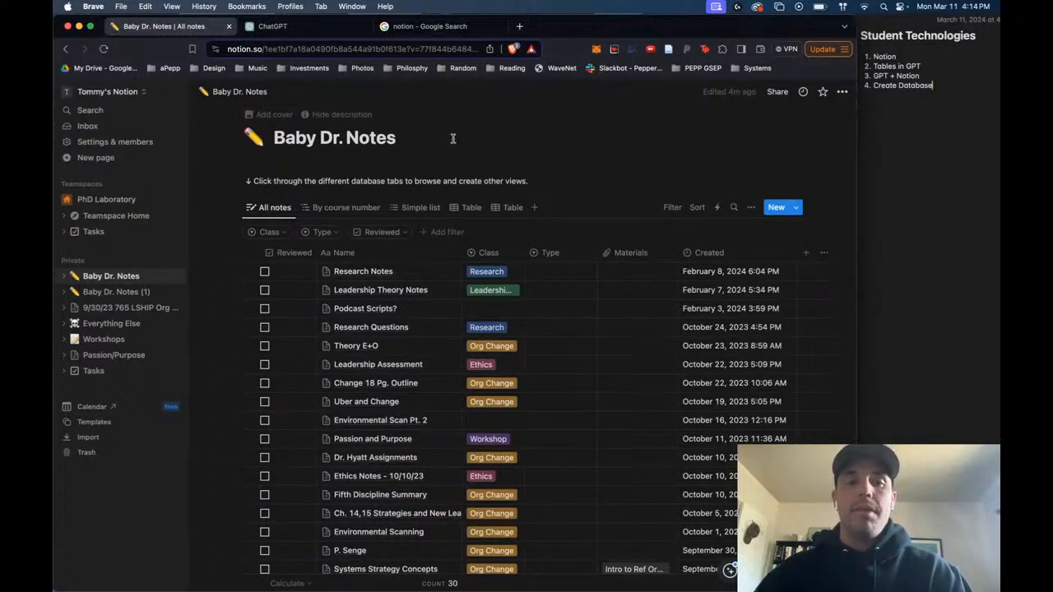
- Open the Leadership Theory Notes entry in side peek and view the options of its Class and Type properties
scroll(576, 345, "down", 2)
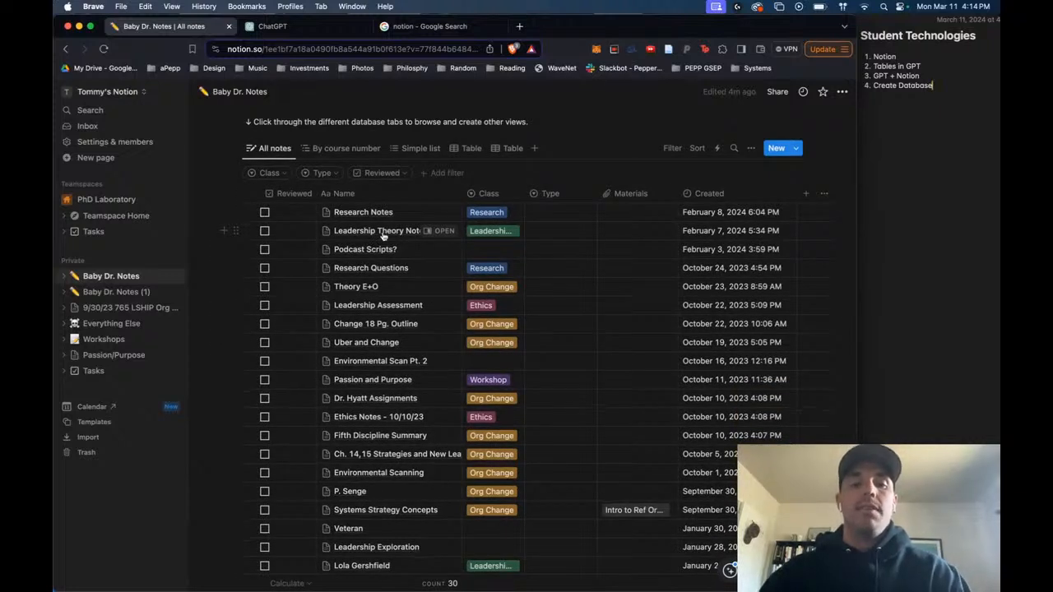
left_click(436, 231)
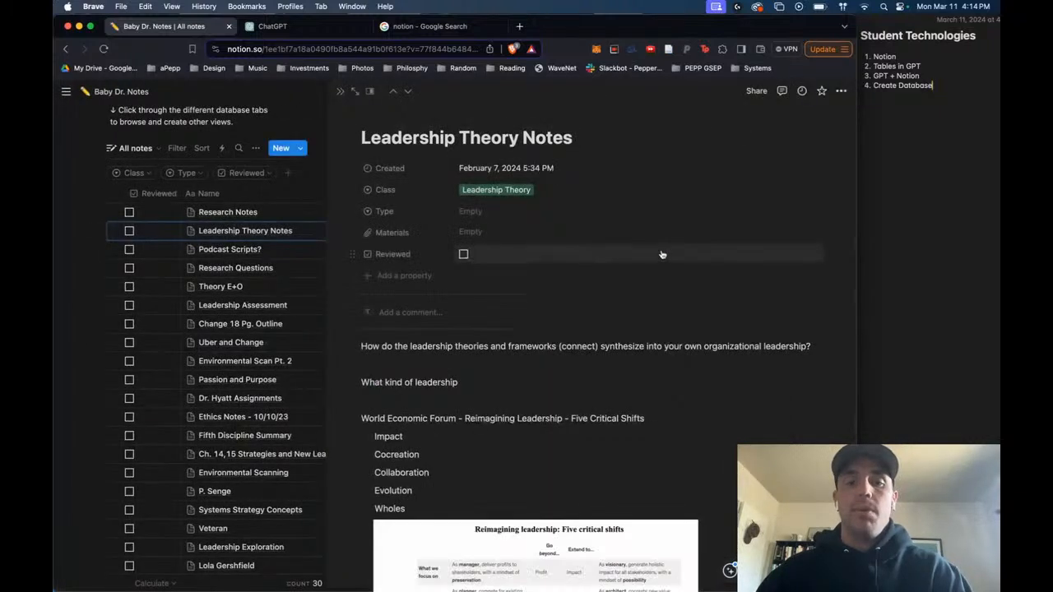
left_click(588, 190)
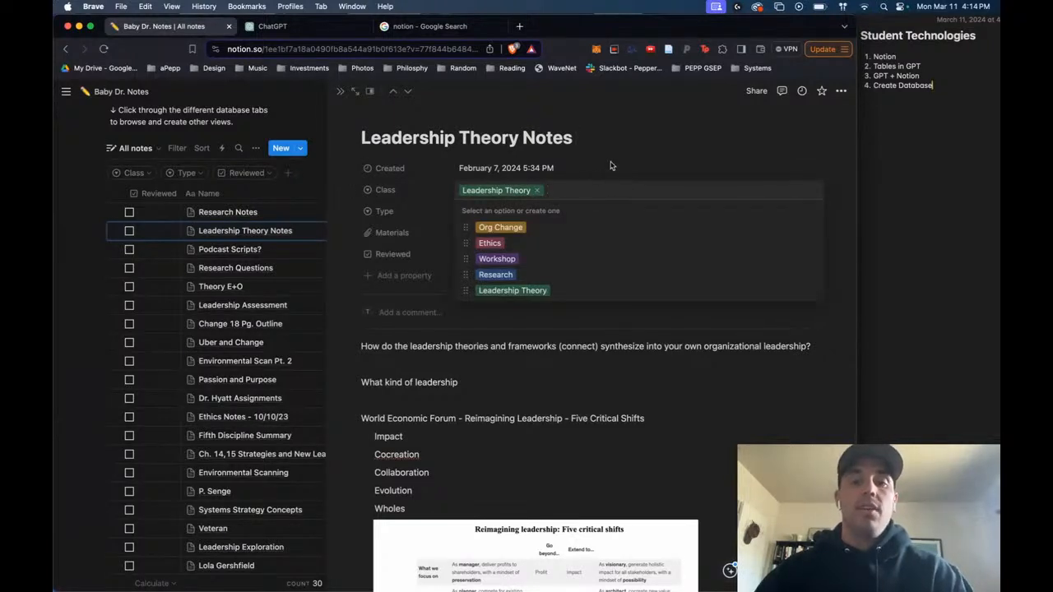
left_click(610, 161)
left_click(518, 210)
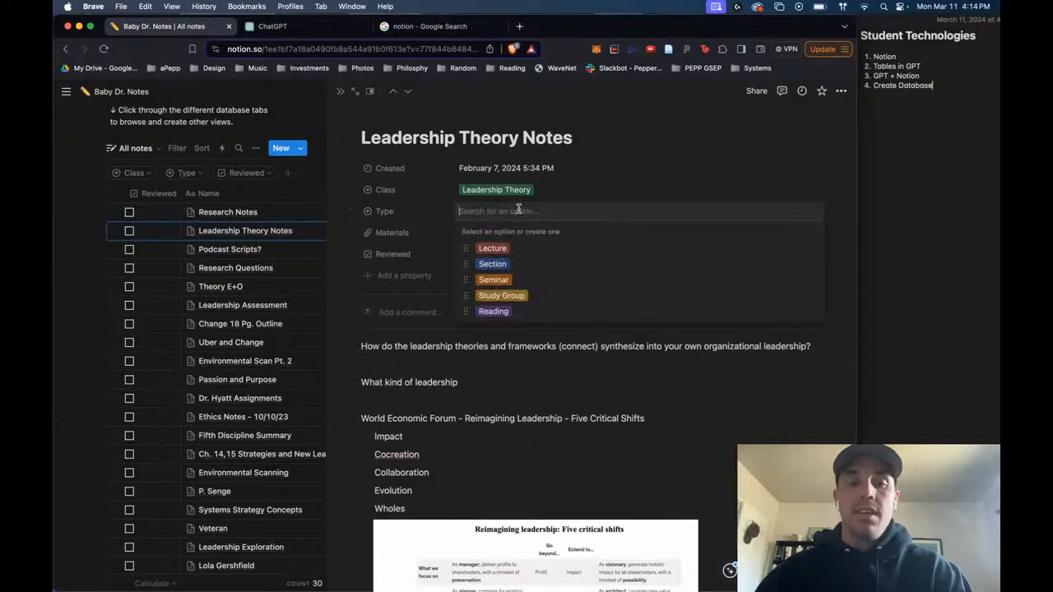
left_click(650, 136)
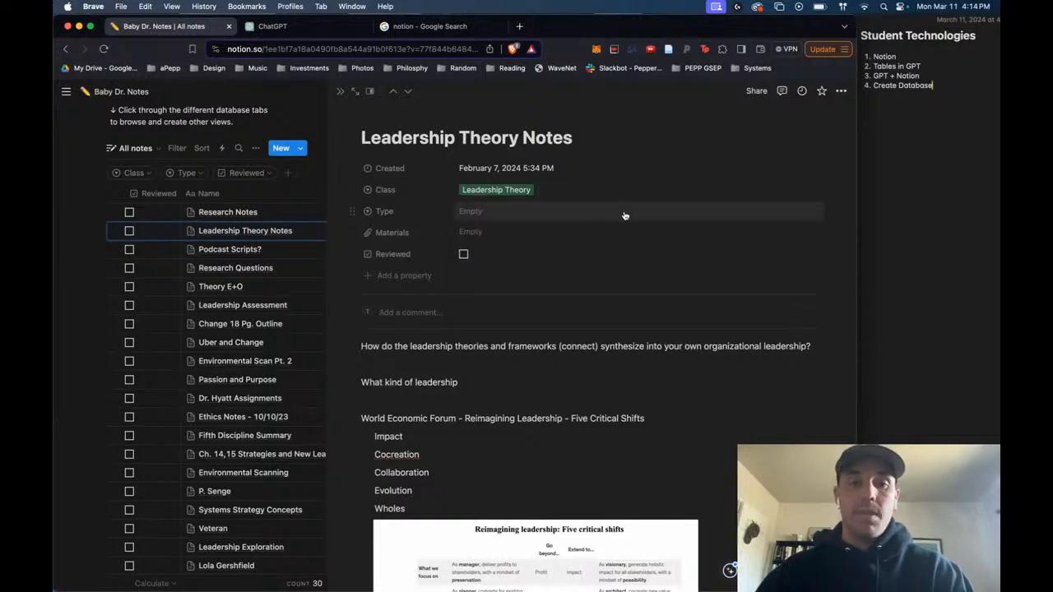
- Look through the property types that can be added to Leadership Theory Notes without adding one
scroll(625, 215, "down", 2)
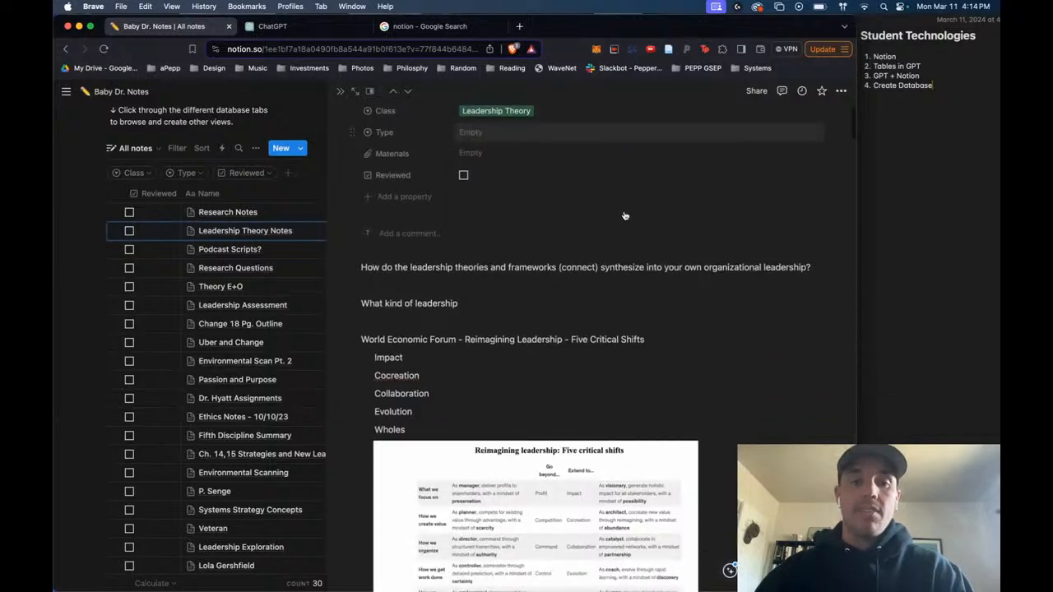
left_click(419, 197)
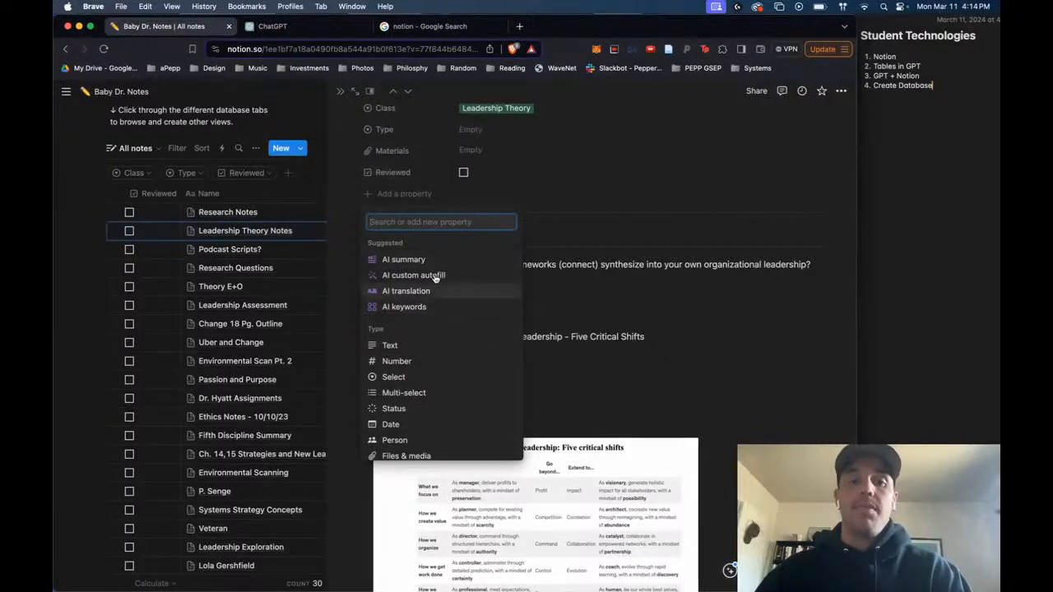
scroll(470, 278, "down", 2)
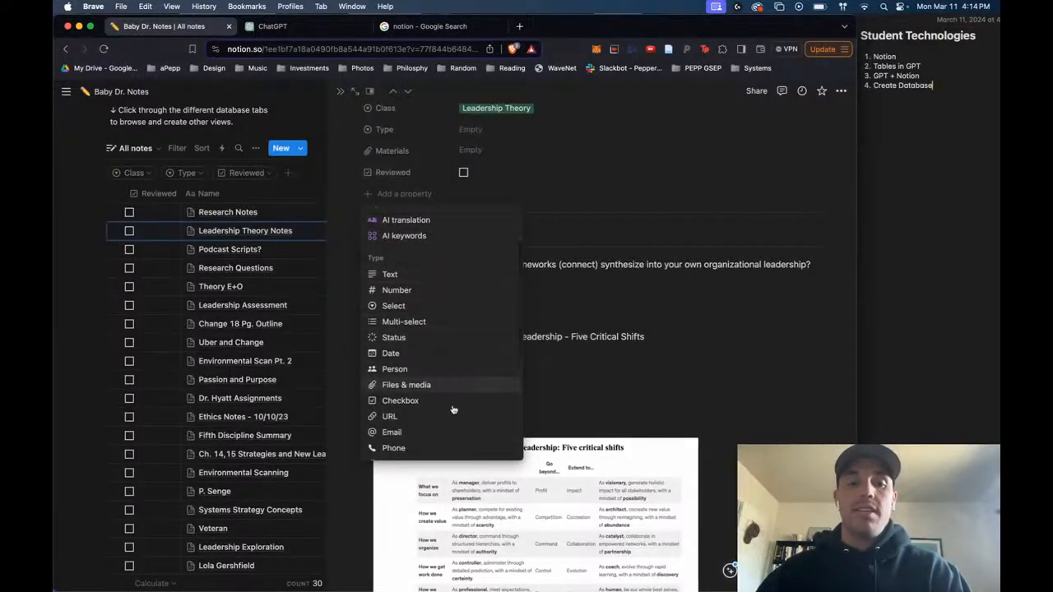
scroll(440, 437, "down", 3)
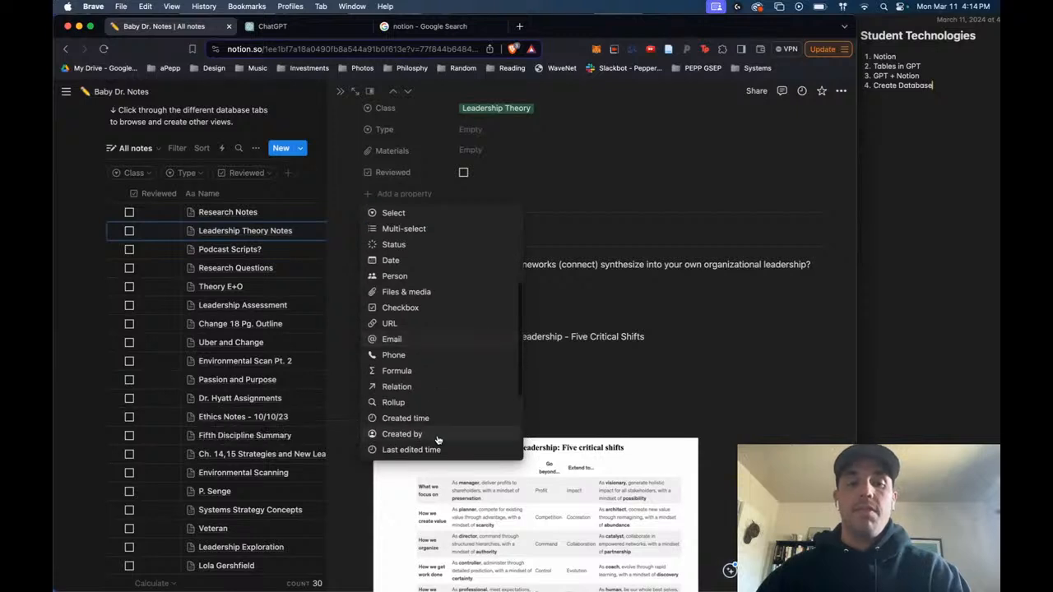
left_click(697, 207)
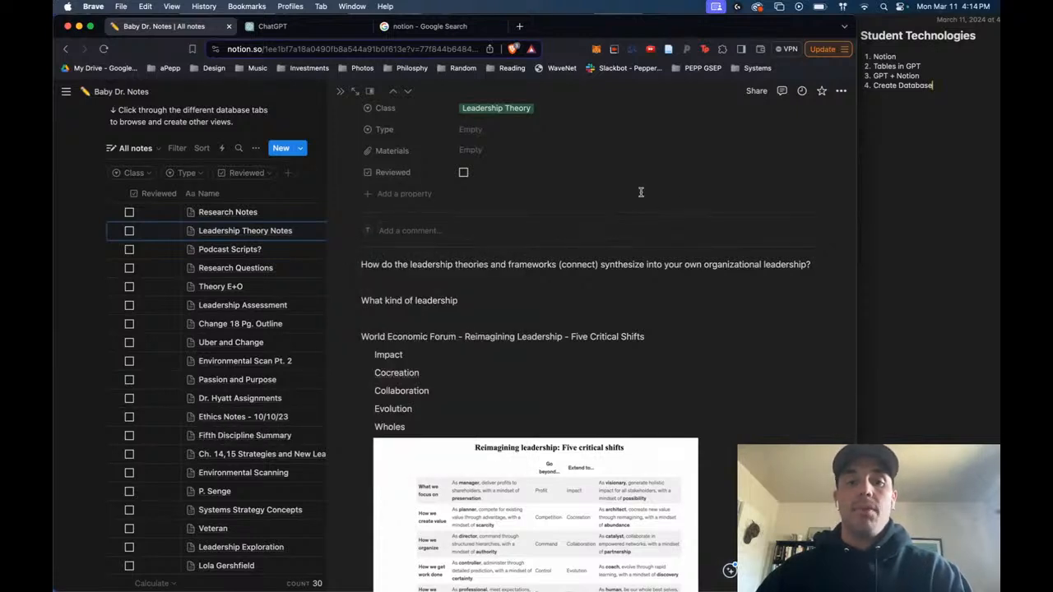
- Read through the body of Leadership Theory Notes, from the five critical shifts table to the SPELIT section, and return to its start
scroll(641, 193, "down", 4)
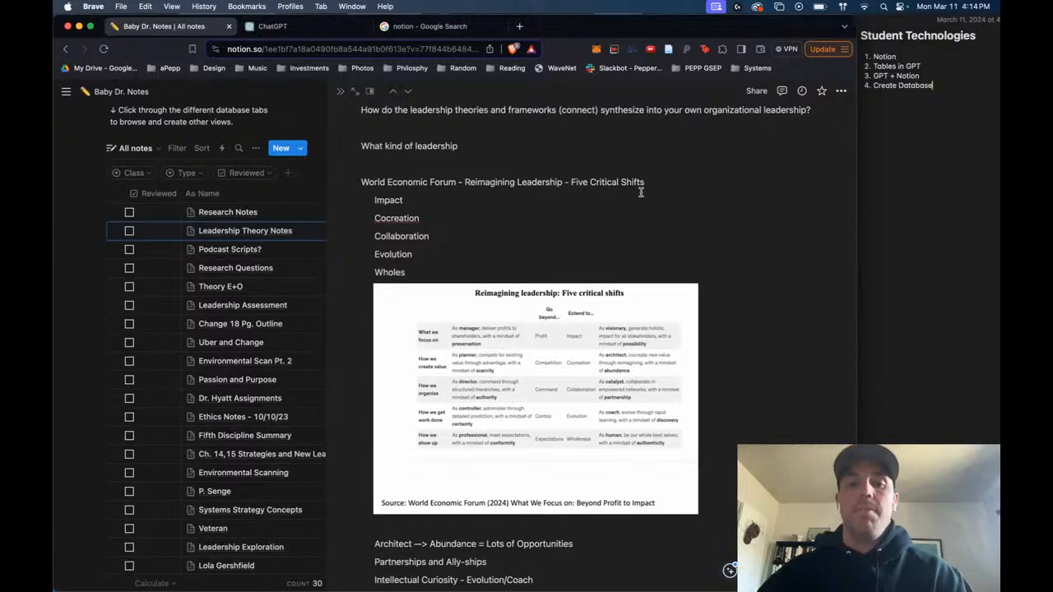
scroll(641, 192, "up", 6)
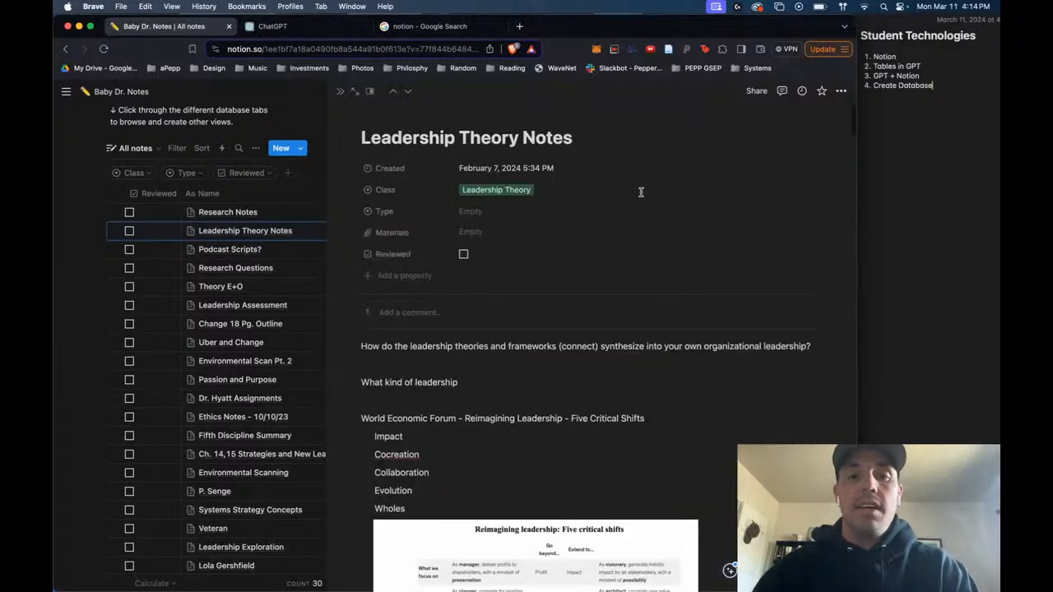
scroll(641, 192, "down", 18)
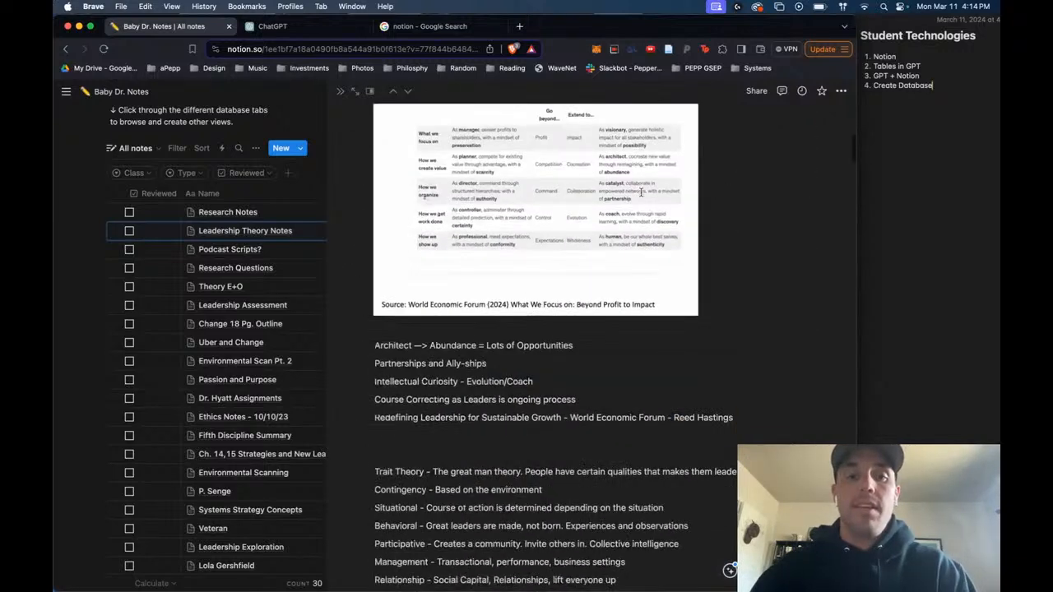
scroll(640, 192, "down", 6)
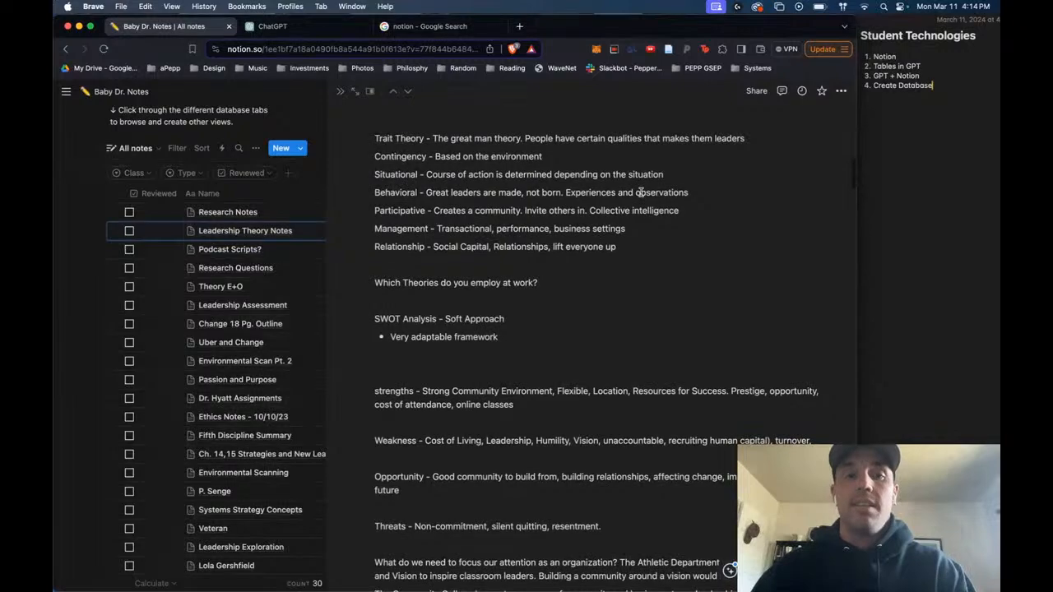
scroll(641, 193, "down", 8)
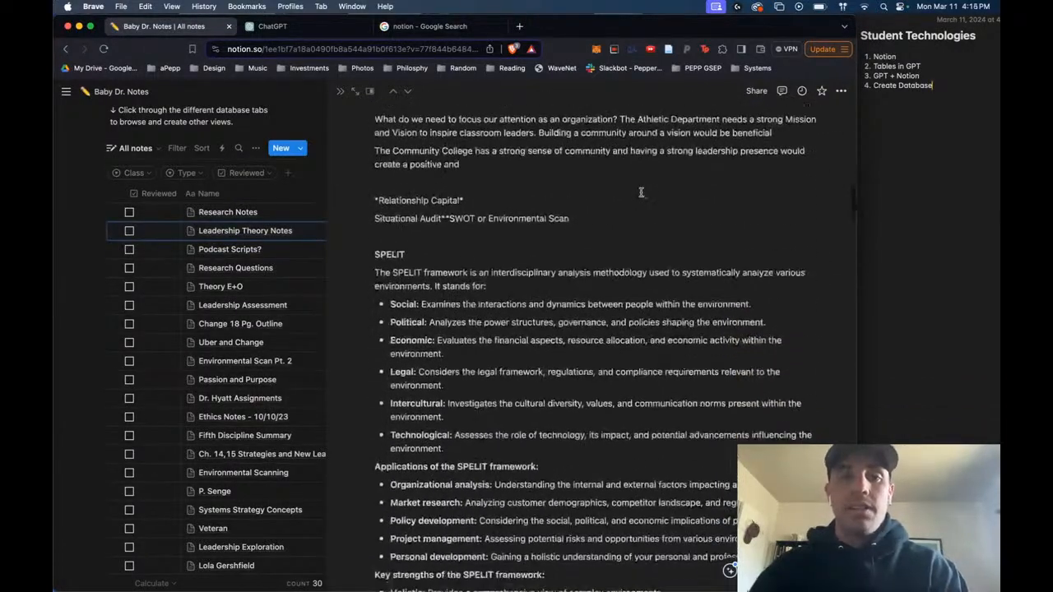
scroll(641, 192, "down", 3)
scroll(641, 192, "up", 20)
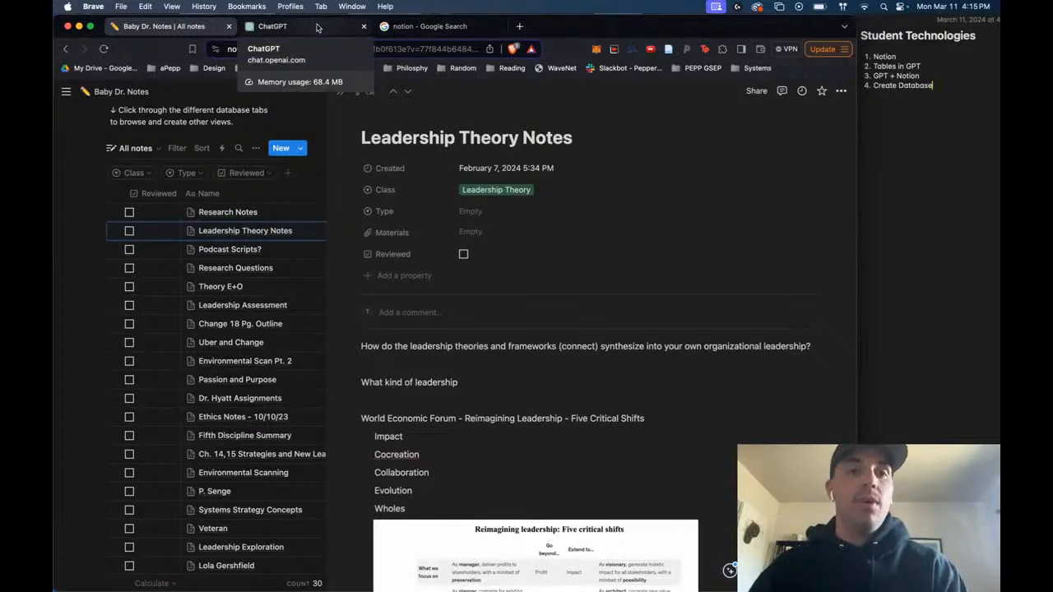
- Switch to ChatGPT's new chat and highlight the "Tables in GPT" line in the Student Technologies outline in Notes
left_click(317, 28)
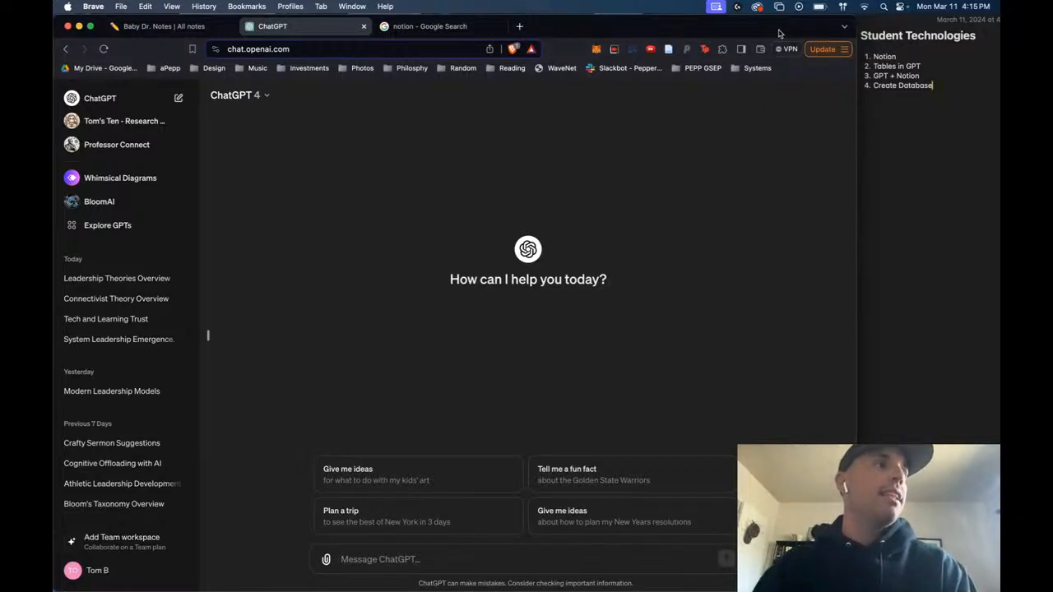
left_click(458, 563)
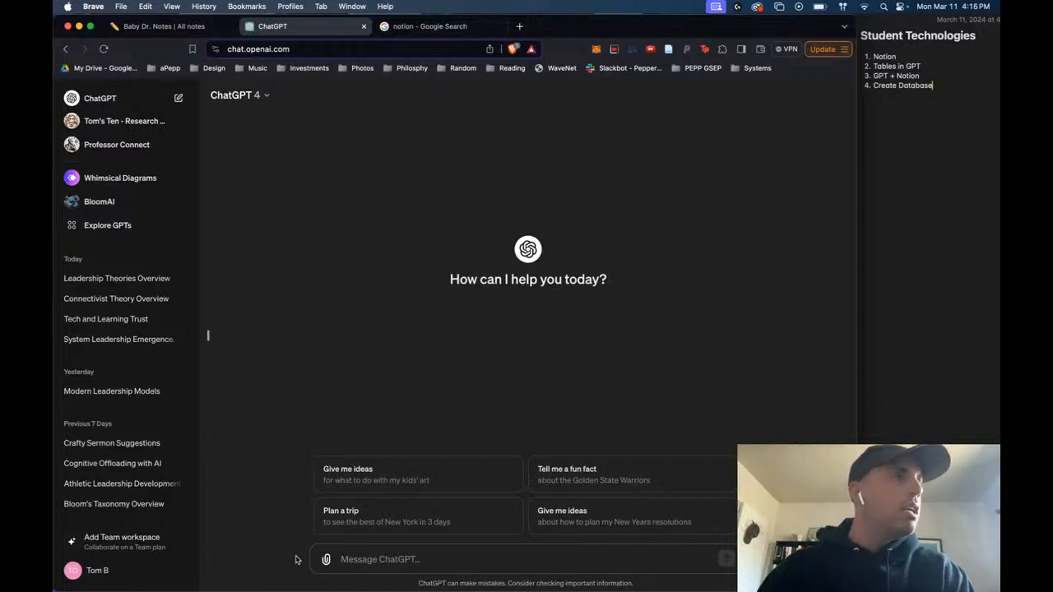
left_click(864, 95)
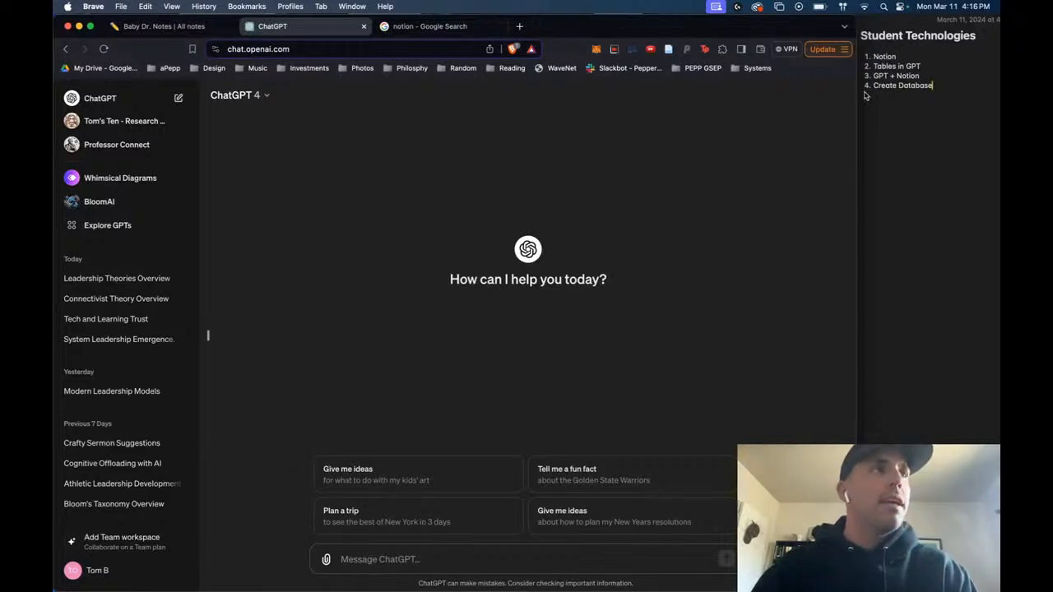
left_click(889, 58)
double_click(890, 55)
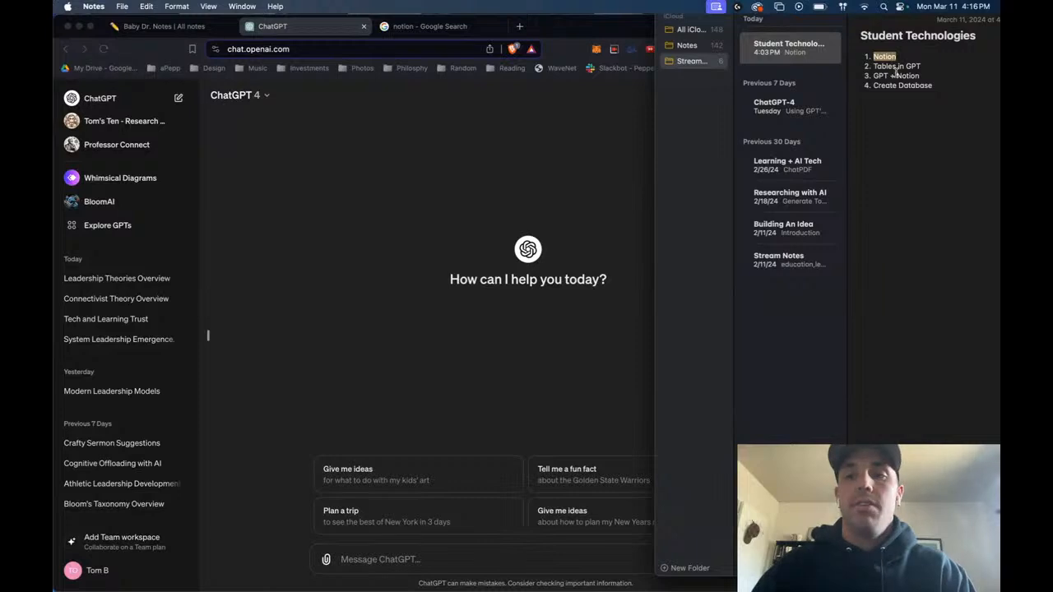
triple_click(903, 66)
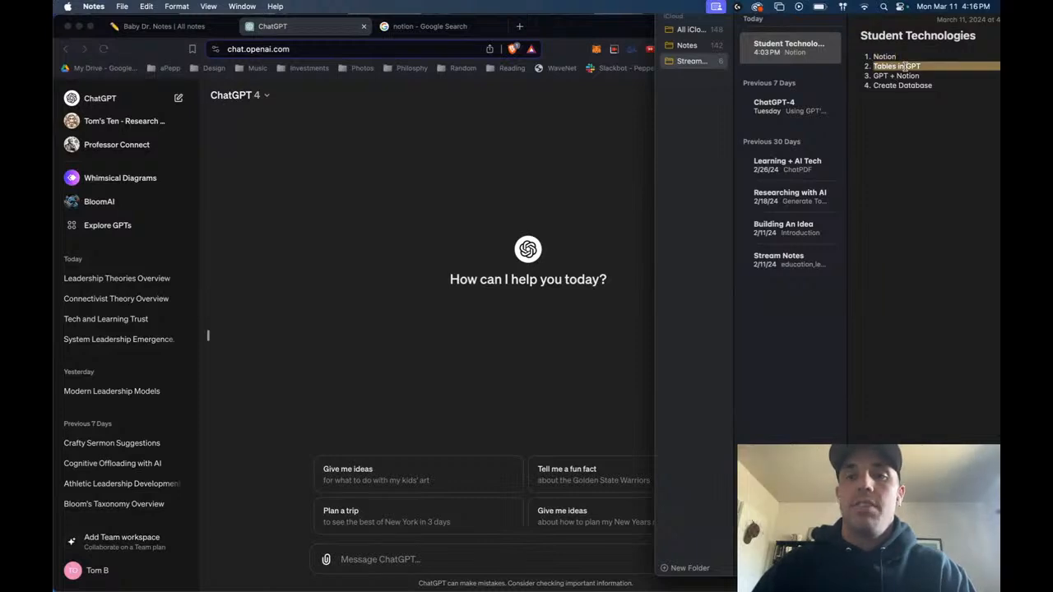
- Ask ChatGPT in the new chat "What are the 17 SDGs"
left_click(489, 176)
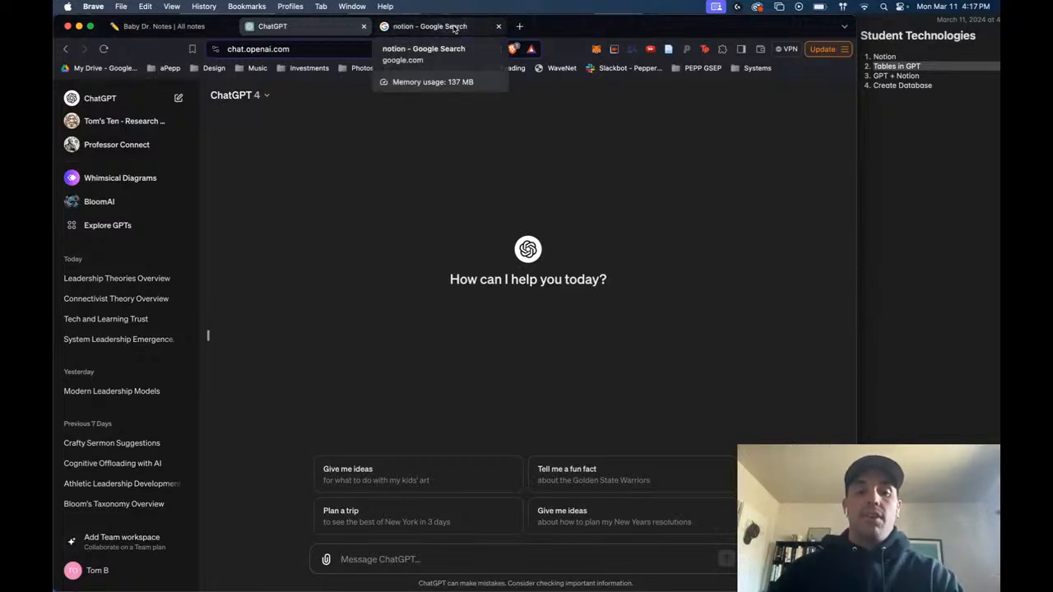
left_click(440, 558)
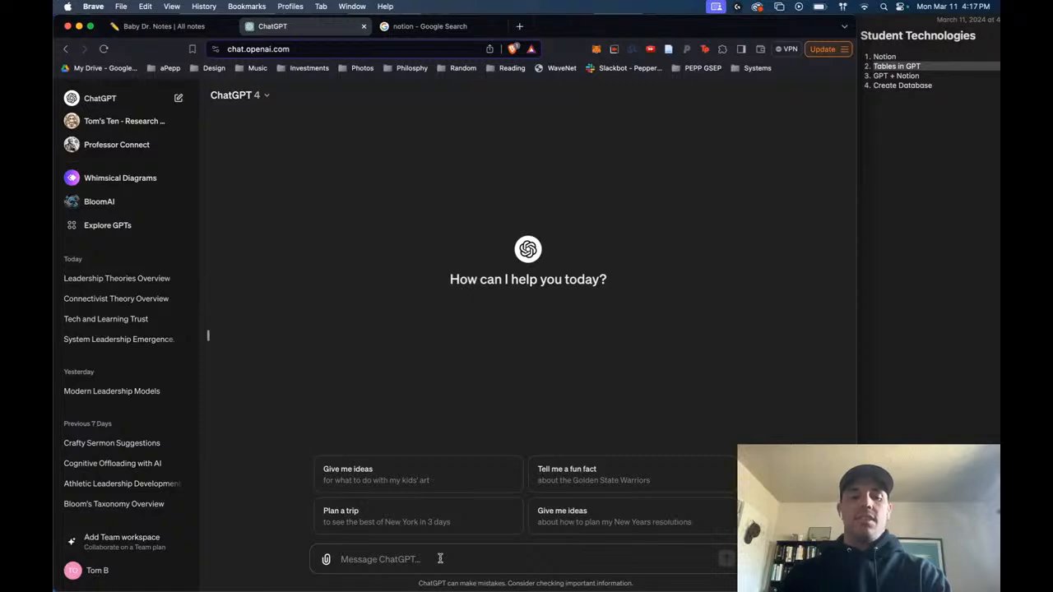
type("What a")
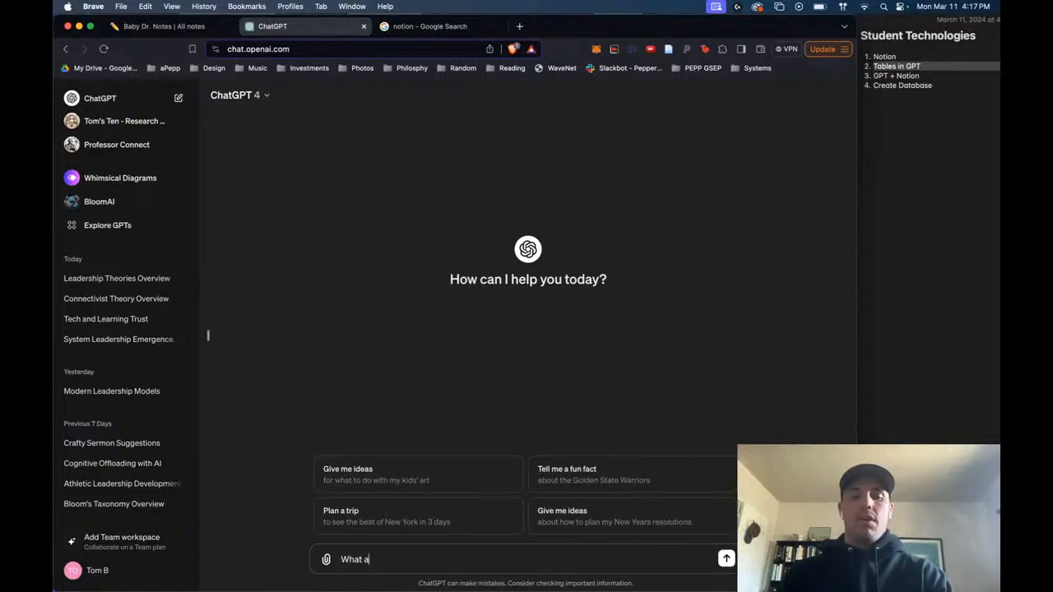
type("re the t7")
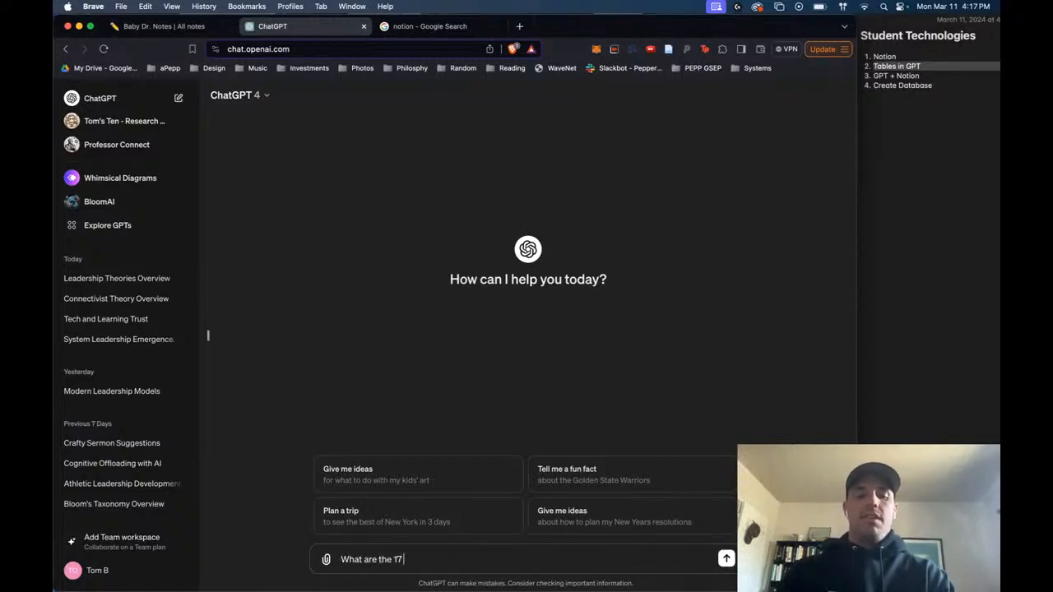
type(" SDGs")
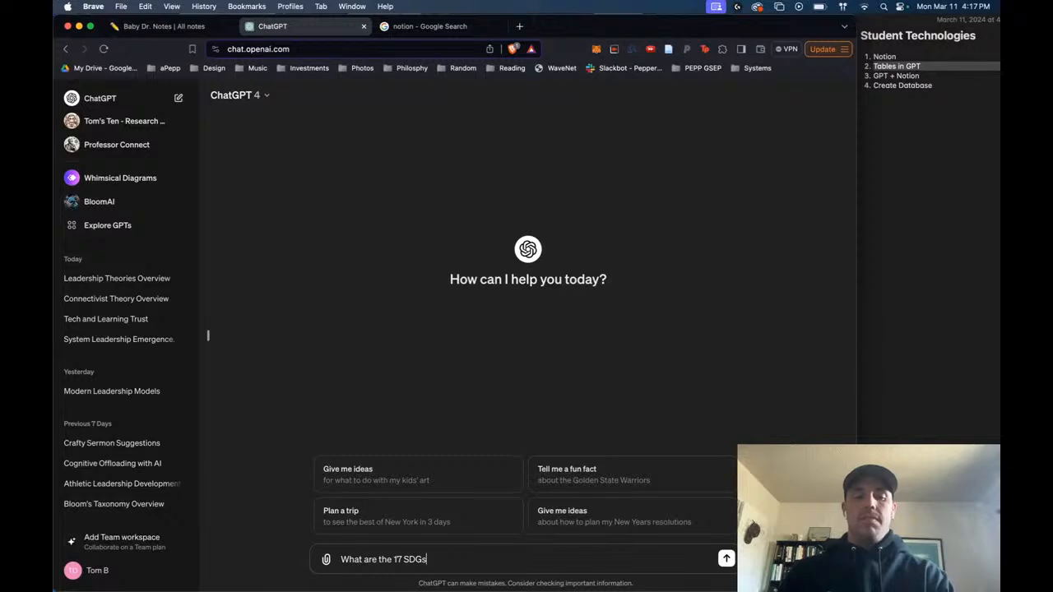
key("Return")
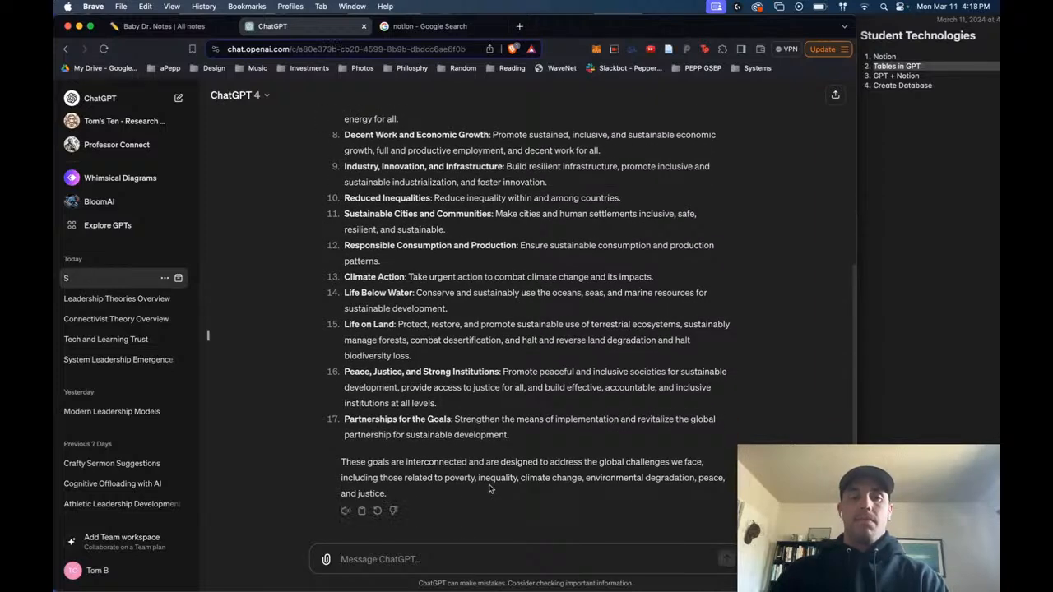
- Look through the answer's numbered list and highlight it from No Poverty through Partnerships for the Goals
scroll(489, 489, "up", 5)
scroll(364, 196, "down", 2)
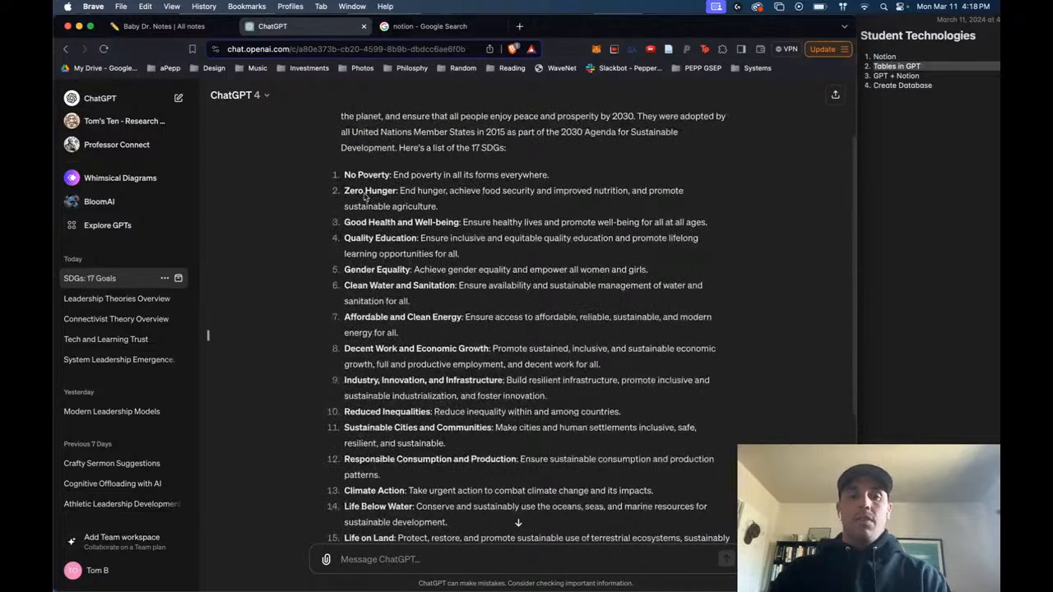
left_click_drag(344, 174, 537, 529)
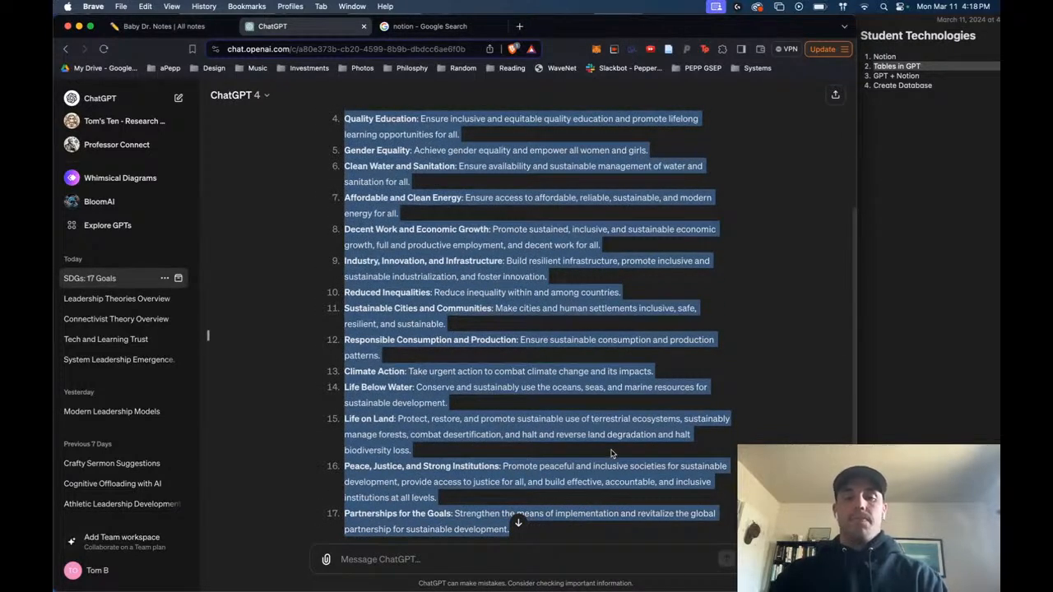
- Ask for the 17 sdgs in table format, with the sdg number and title in the first column and a brief description in the second
left_click(420, 558)
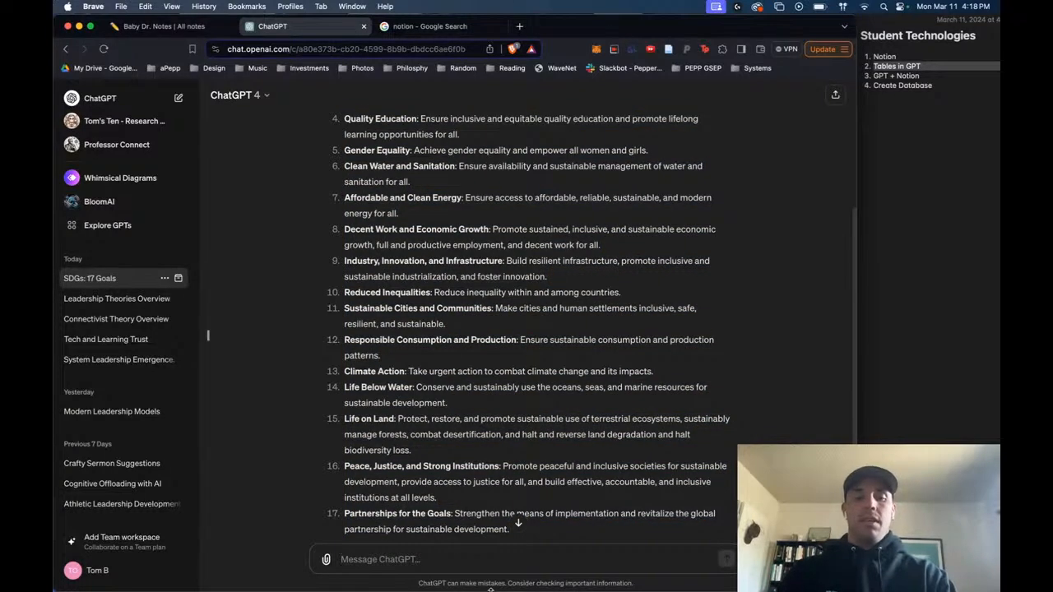
type("what are the ")
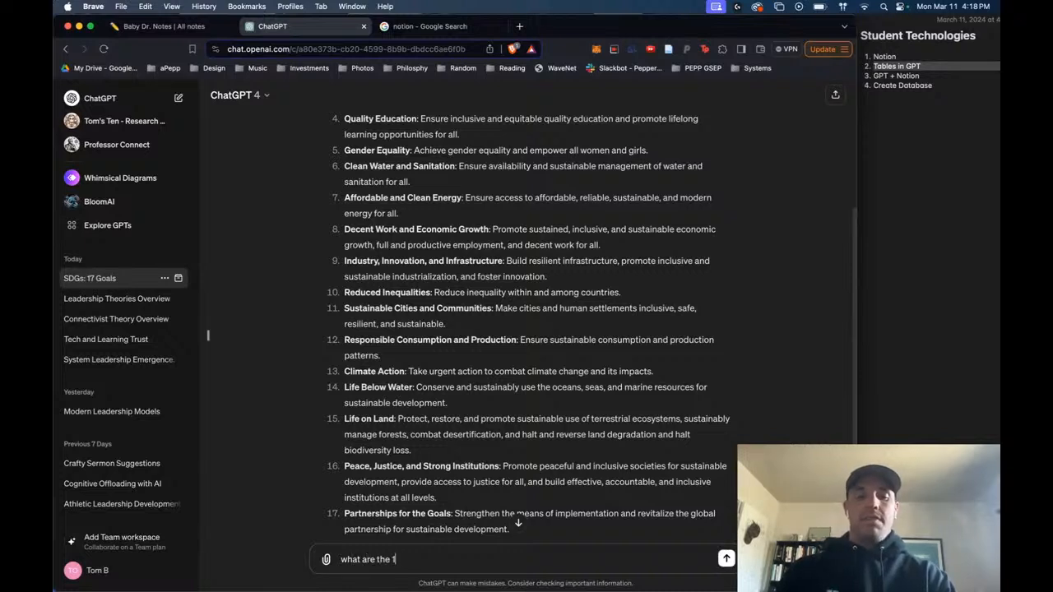
type("17 sdgs")
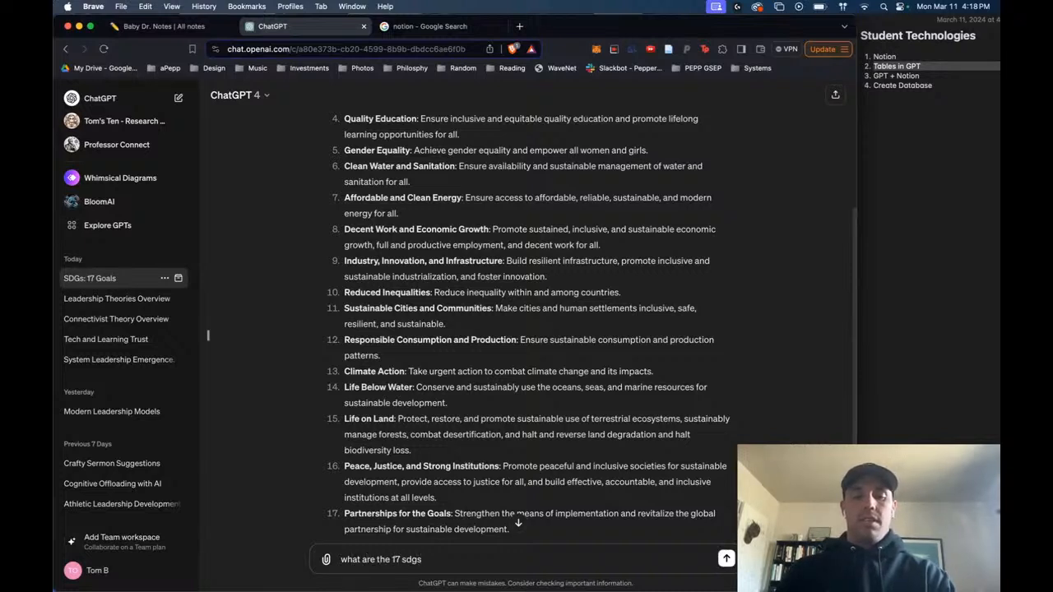
type(", but please p")
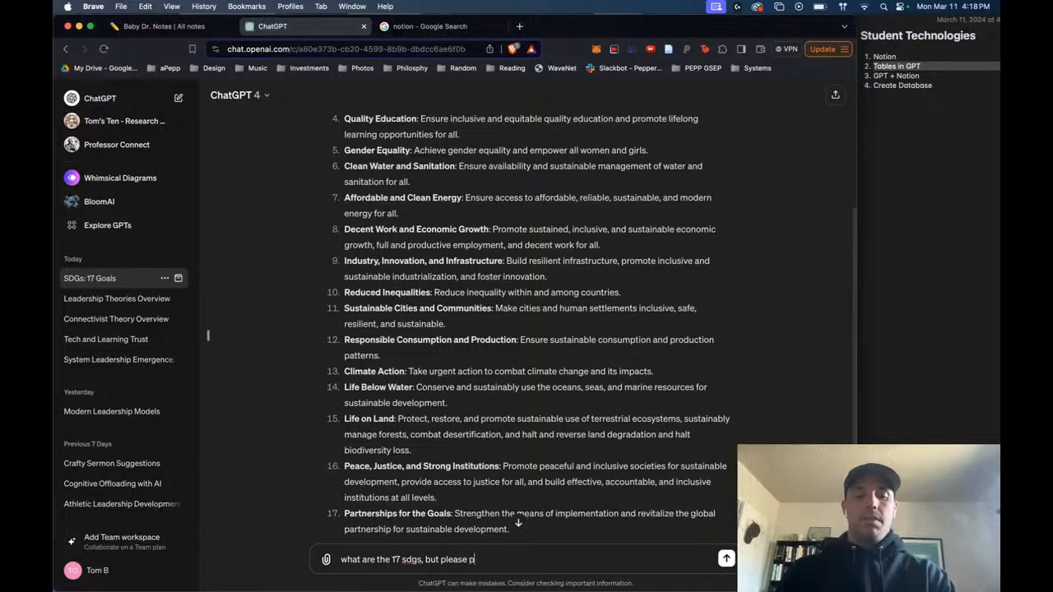
type("ut them in table ")
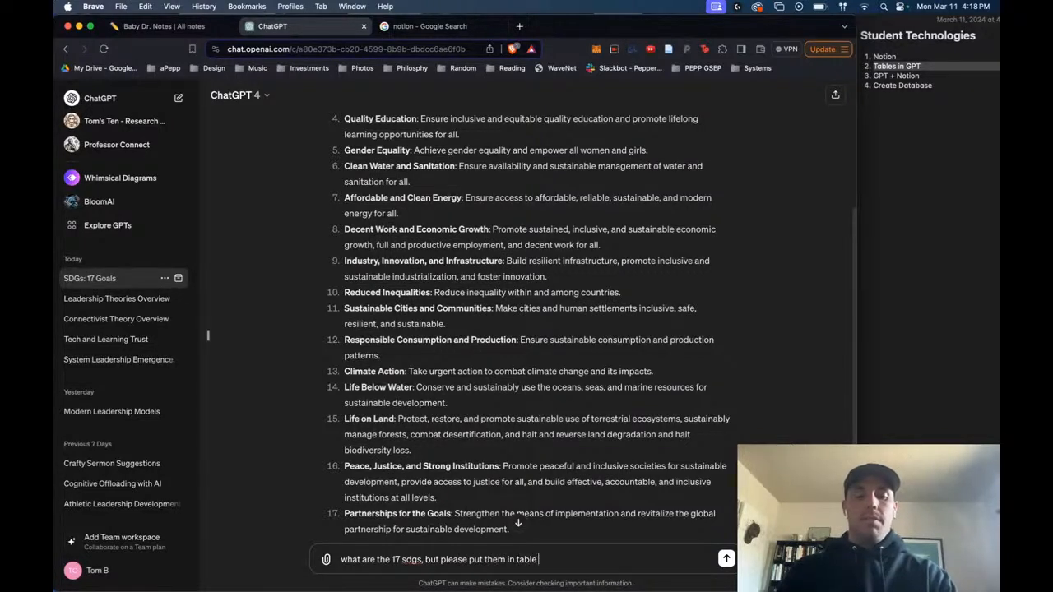
type("format.")
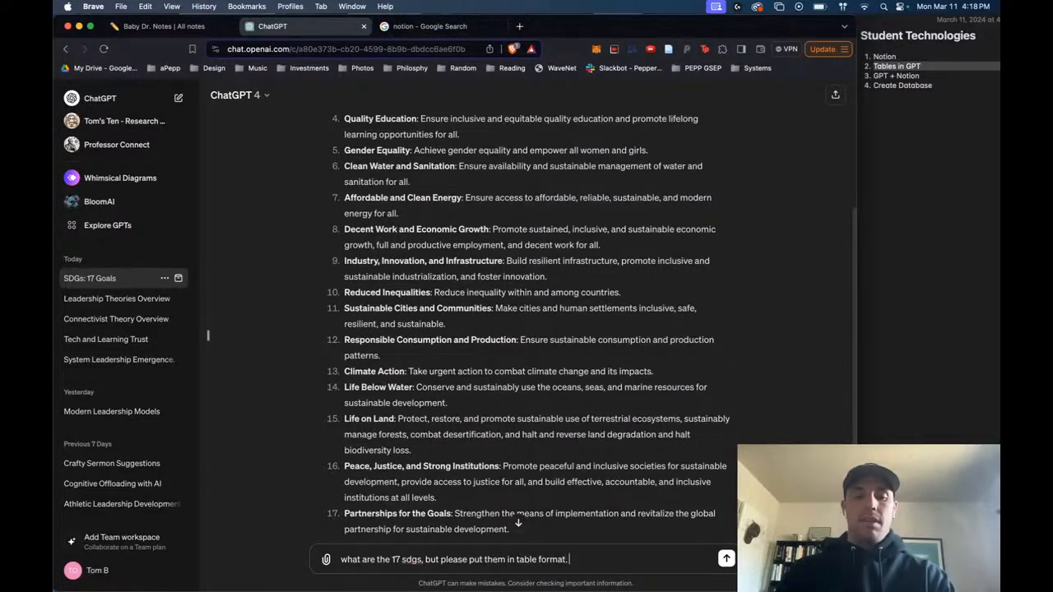
type(" The first co")
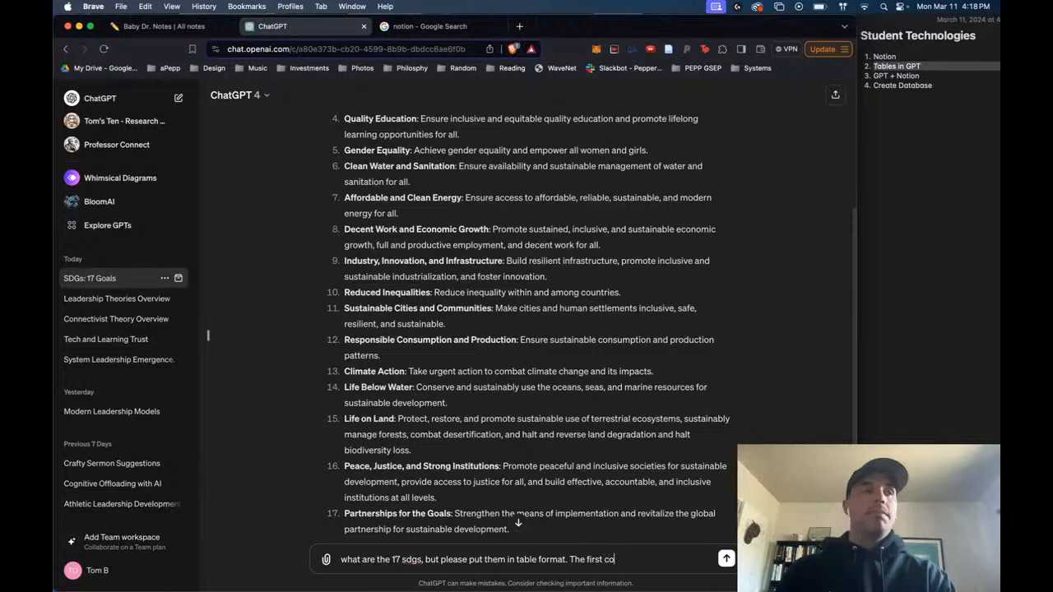
type("lu")
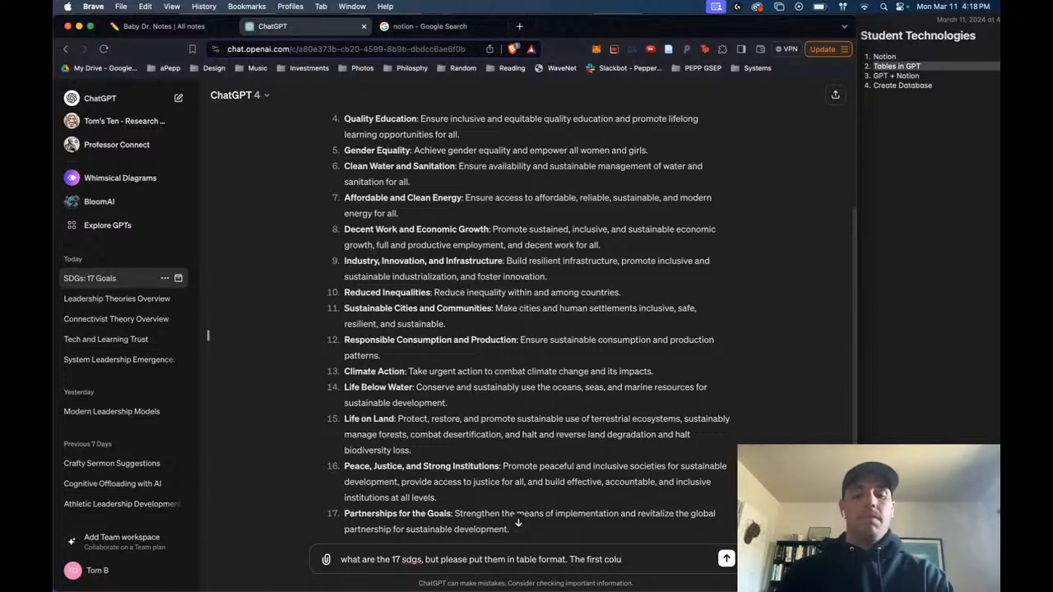
type("mn will have the sdg")
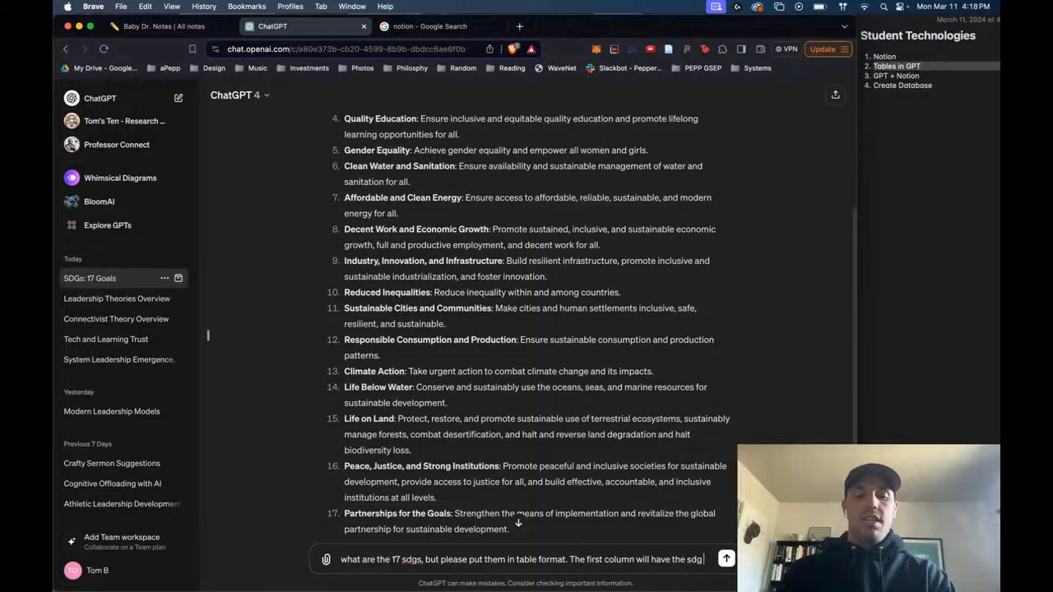
type(" number a")
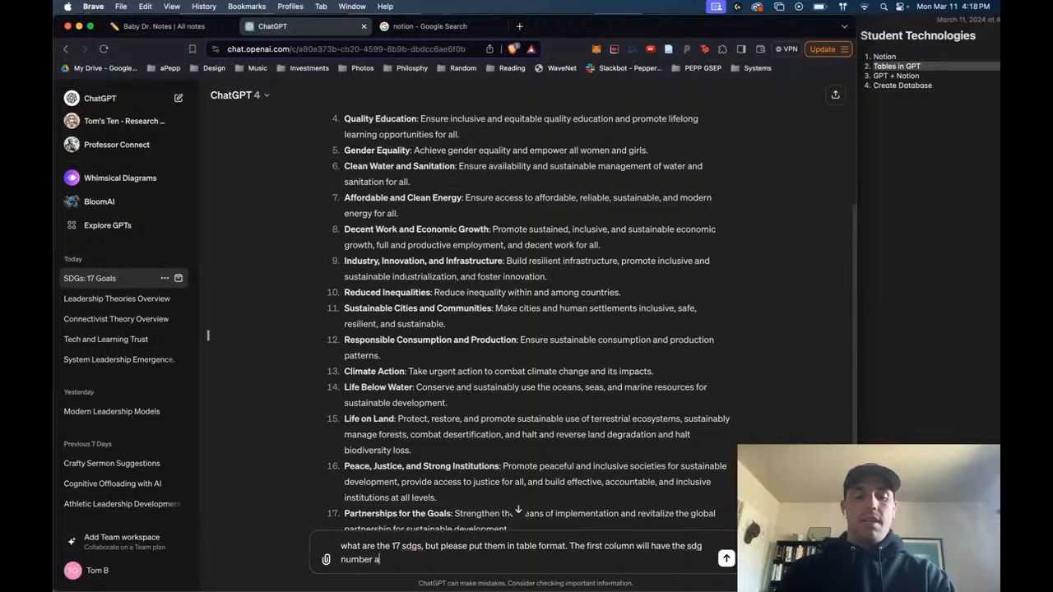
type("nd title, and")
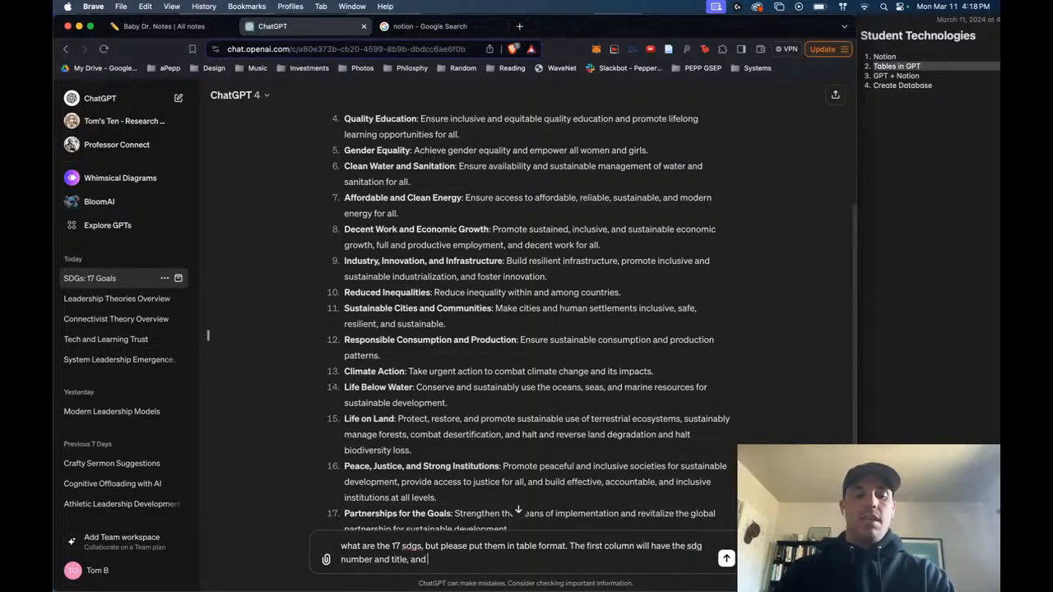
type(" the second col")
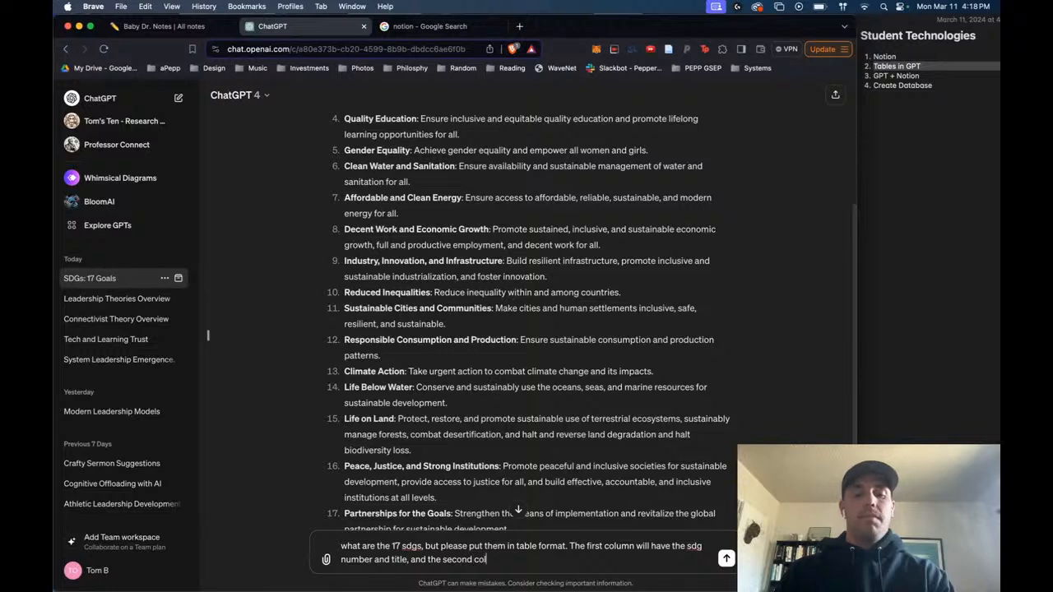
type("umn will have a")
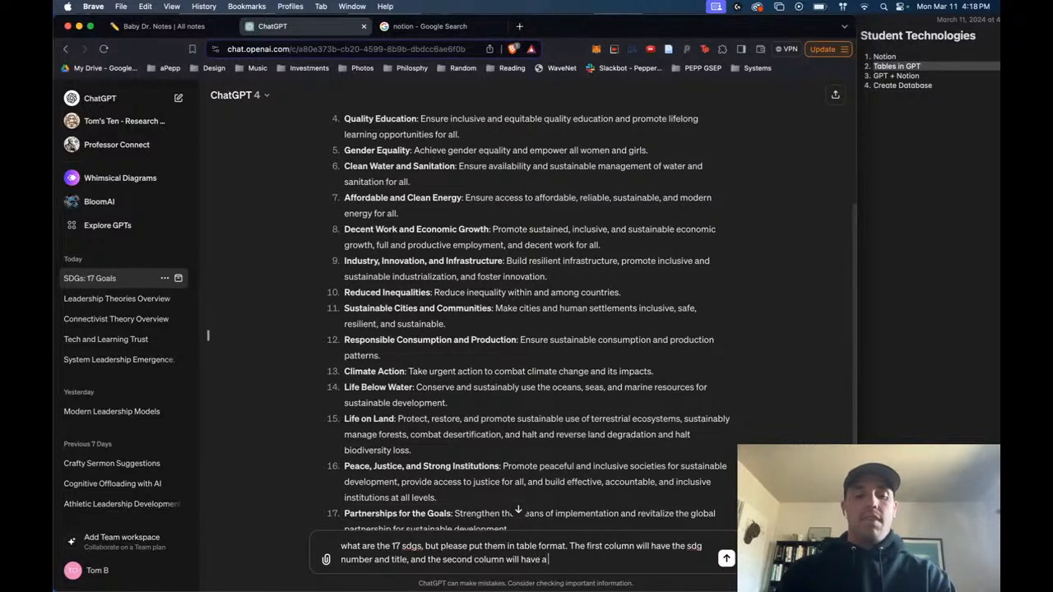
type(" brief description")
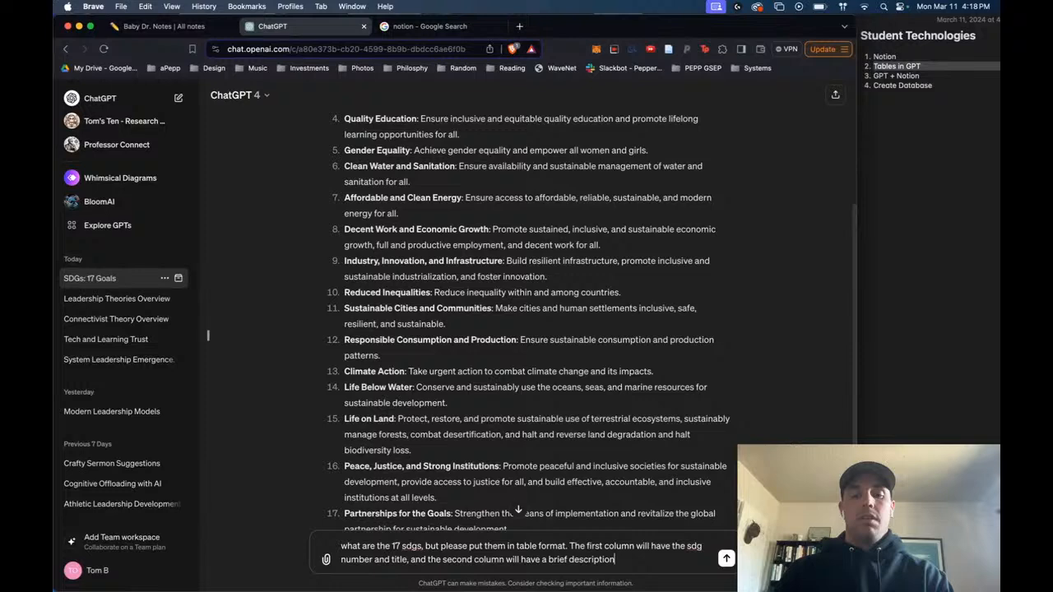
key("Return")
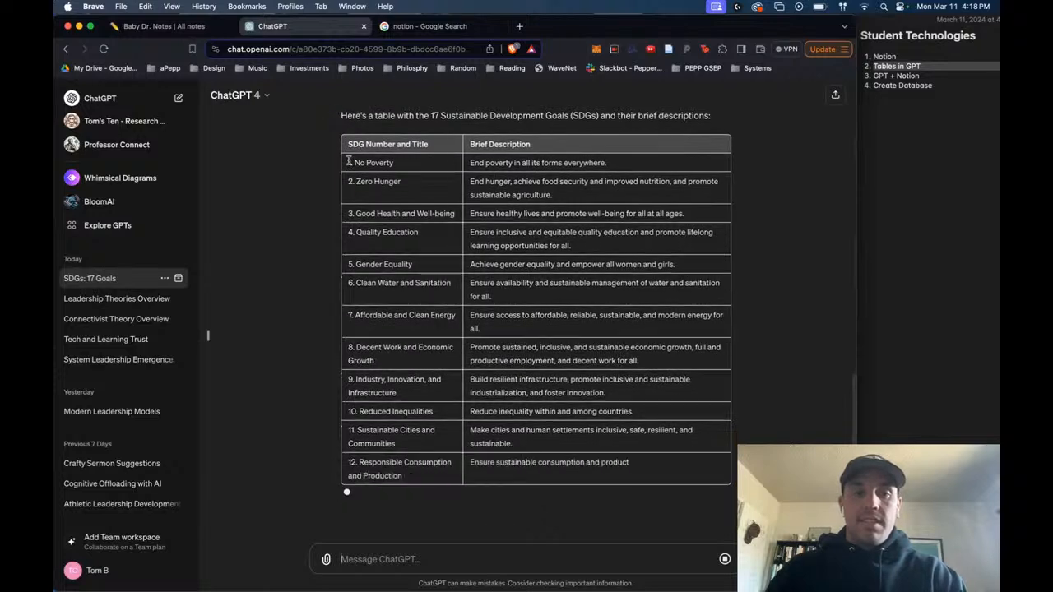
- Select the whole SDG table, from its header row through goal 17, and look over its rows
scroll(356, 159, "up", 2)
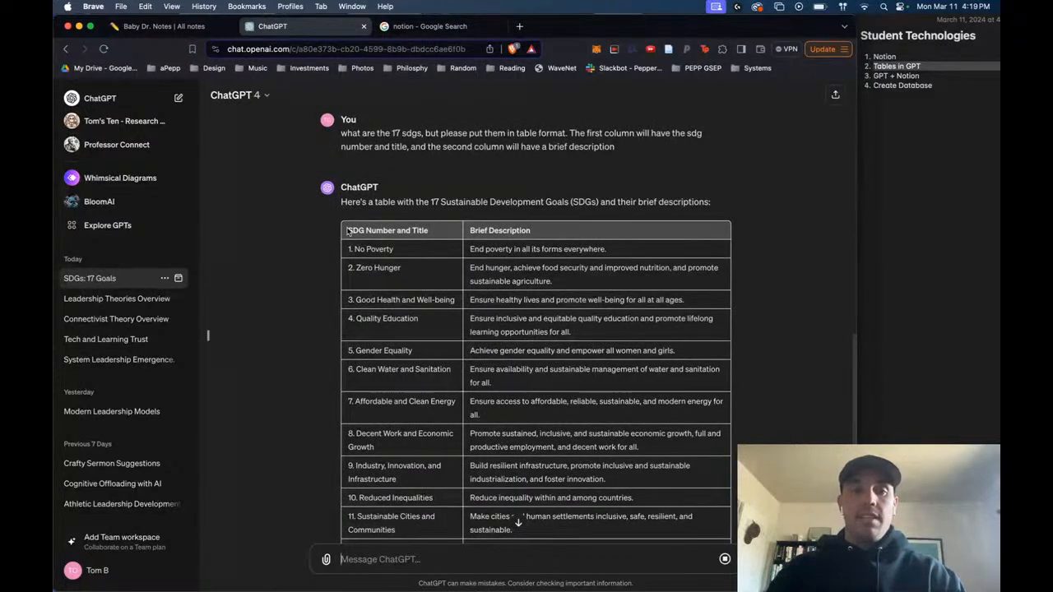
left_click_drag(347, 237, 706, 492)
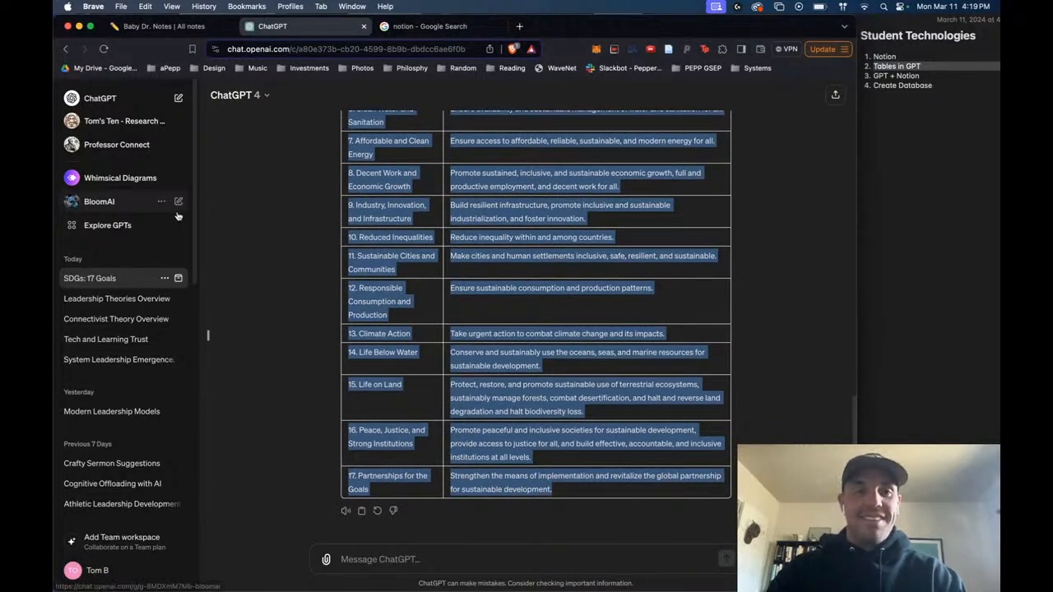
scroll(740, 379, "up", 6)
scroll(619, 439, "down", 4)
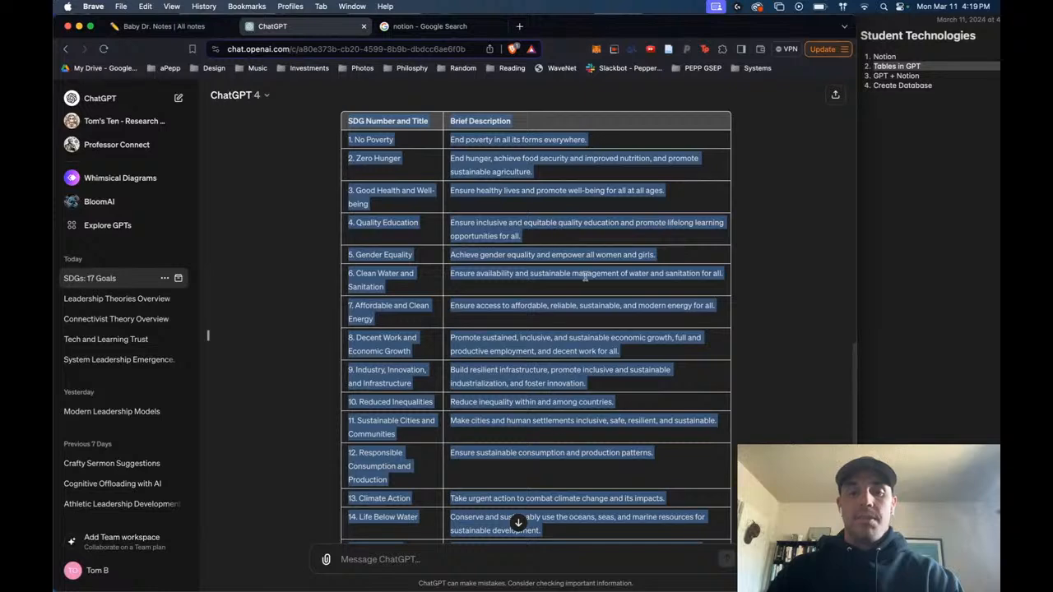
scroll(586, 280, "down", 4)
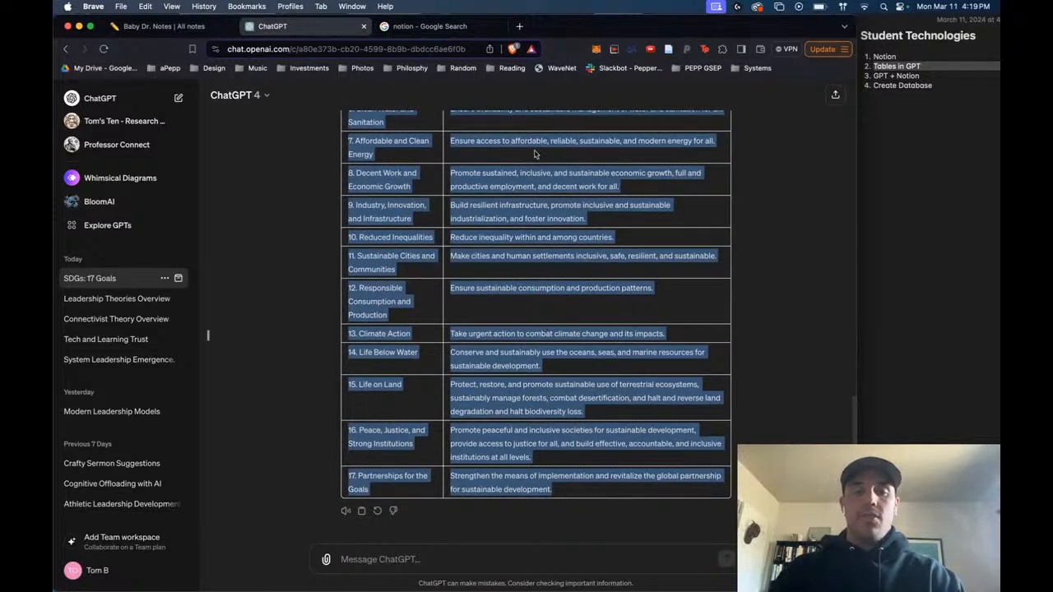
scroll(540, 277, "up", 4)
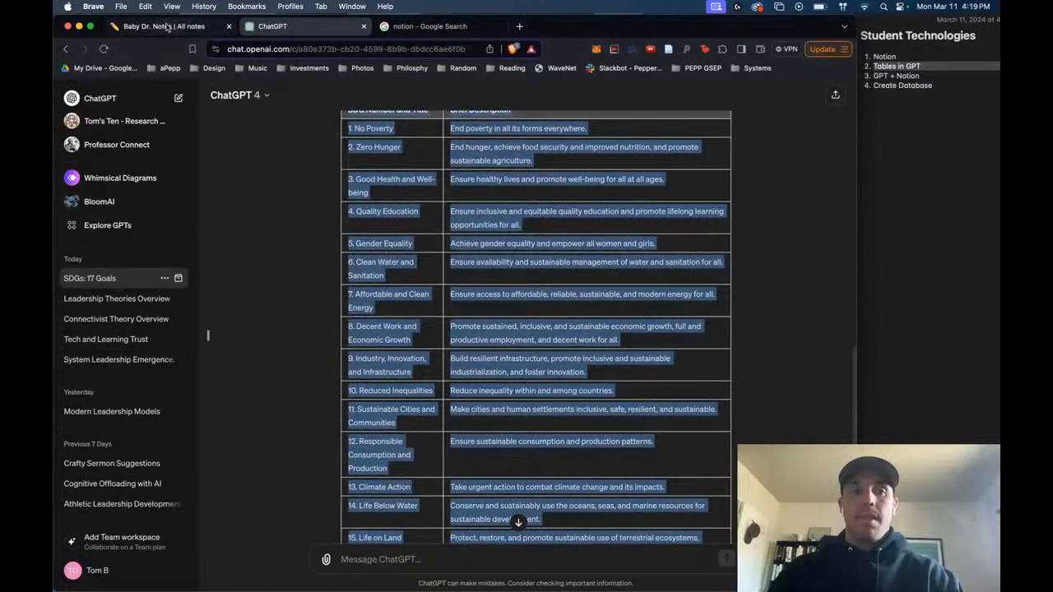
- Switch to the Baby Dr. Notes database in Notion, close the Leadership Theory Notes side peek, and create a new entry titled "SDGs Information"
left_click(165, 26)
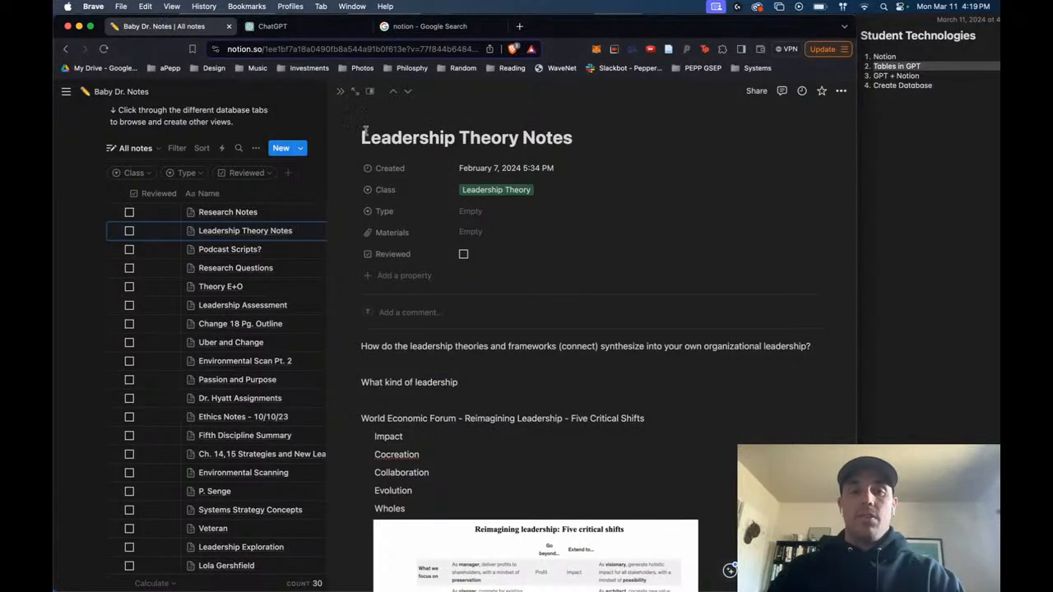
left_click(339, 91)
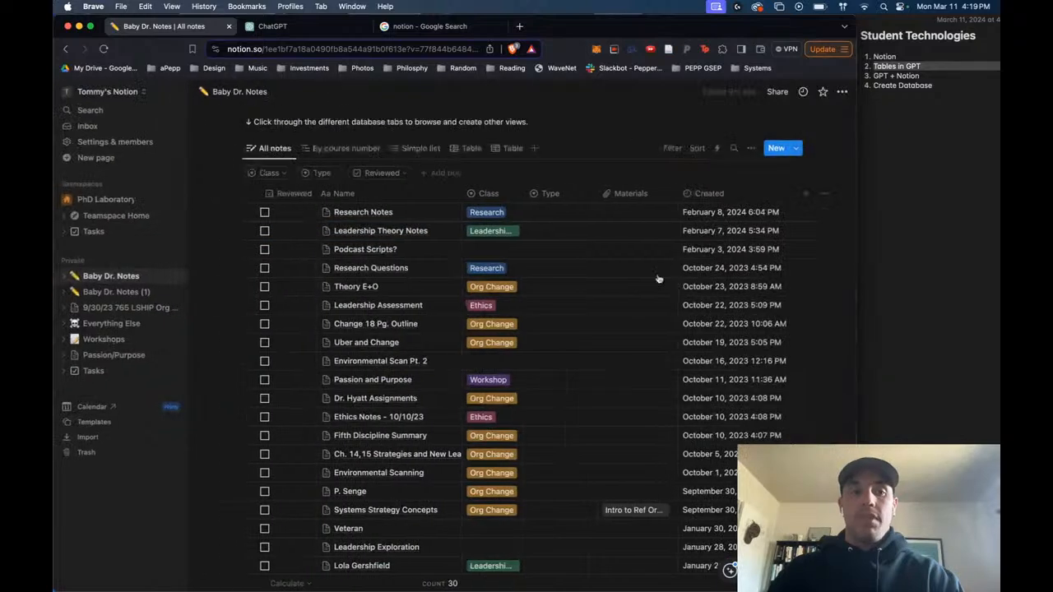
left_click(776, 148)
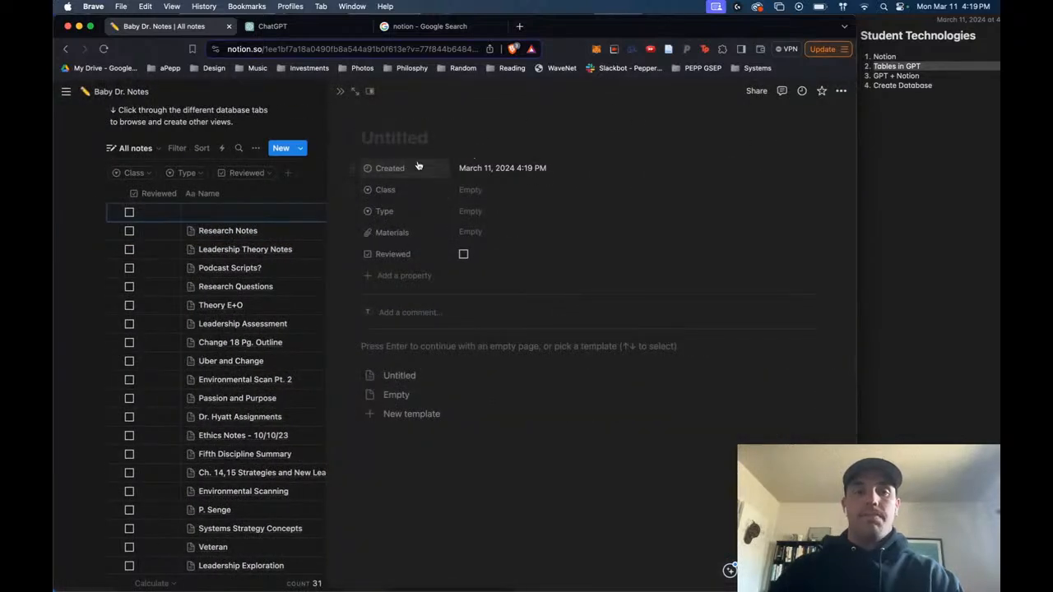
type("S")
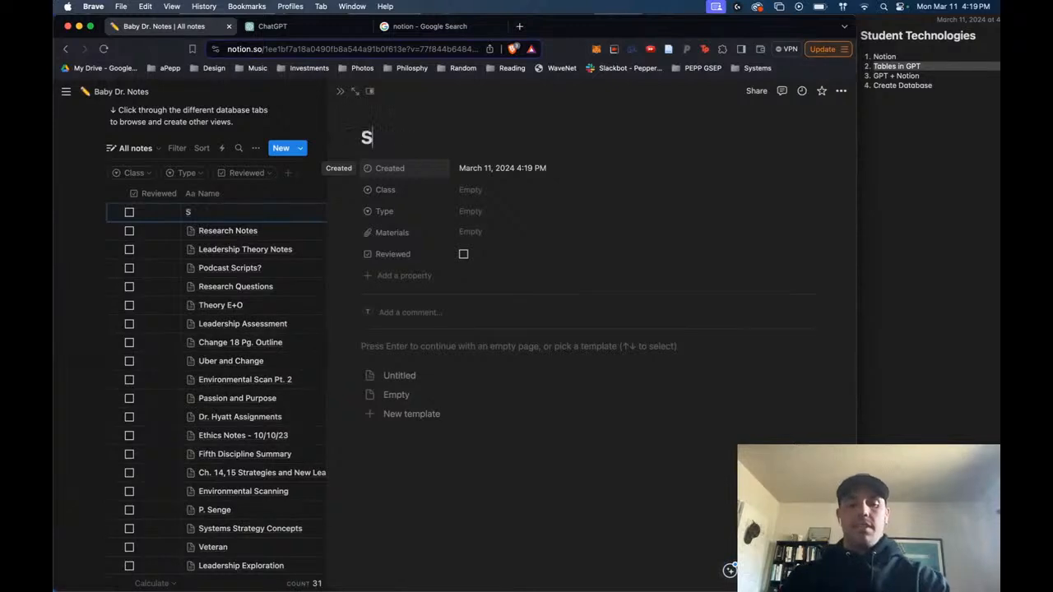
type("DGs")
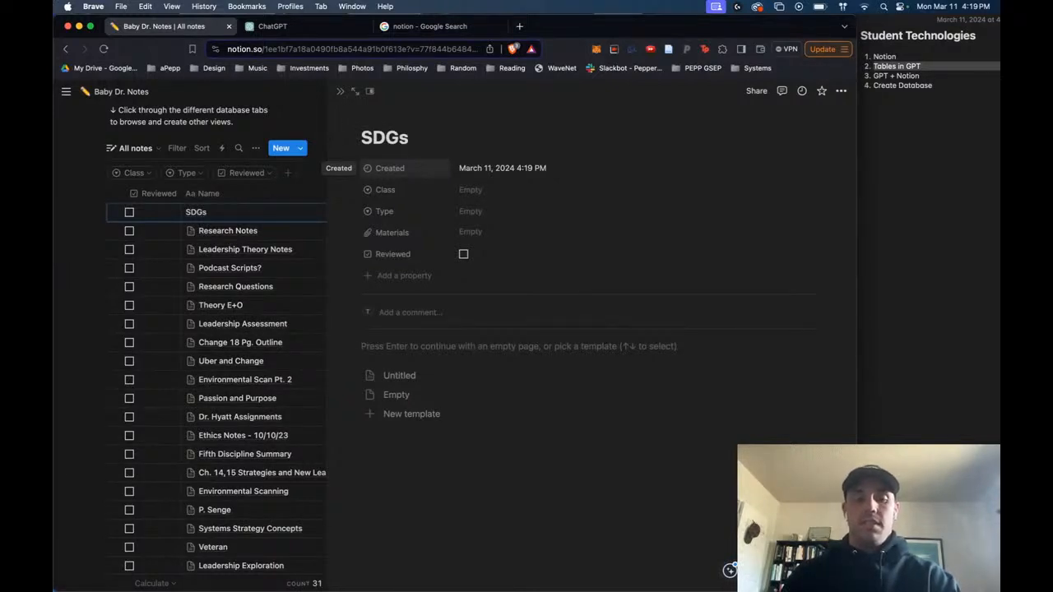
type(" Information")
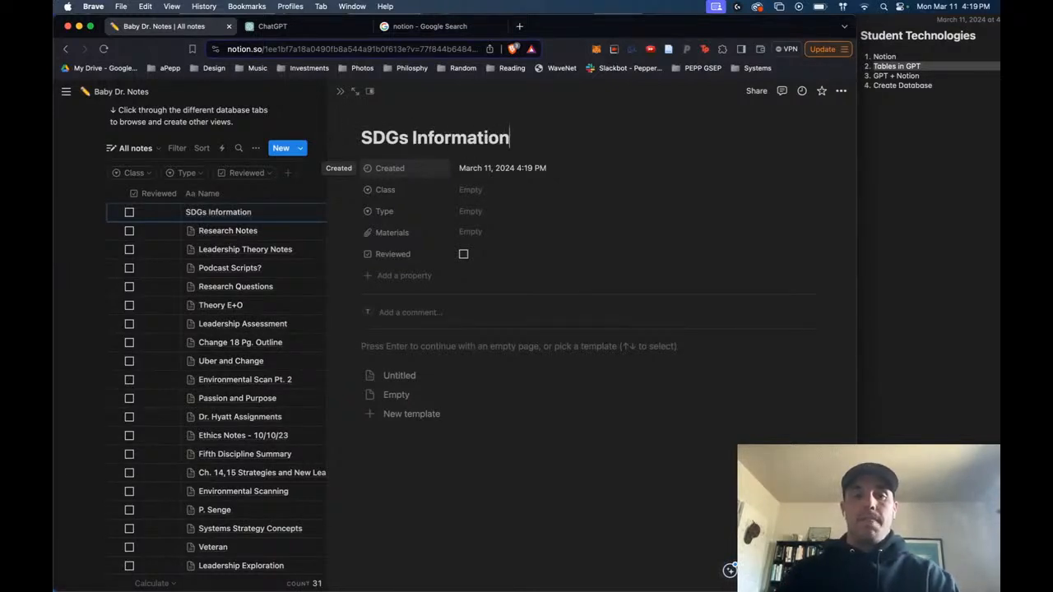
- Set the SDGs Information entry's Class to Leadership Theory and its Type to Reading
left_click(510, 196)
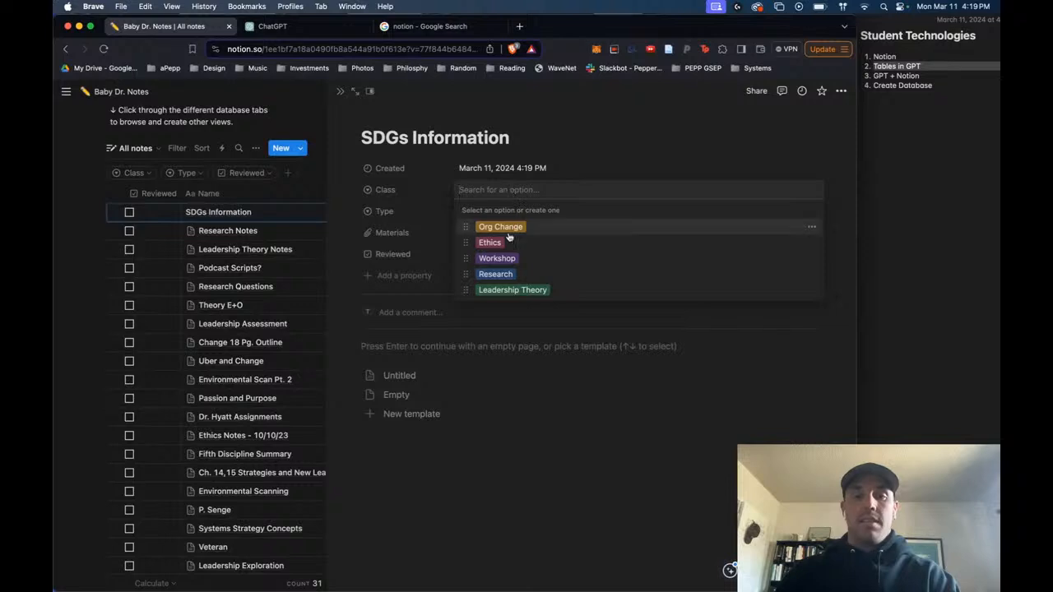
left_click(512, 290)
left_click(480, 211)
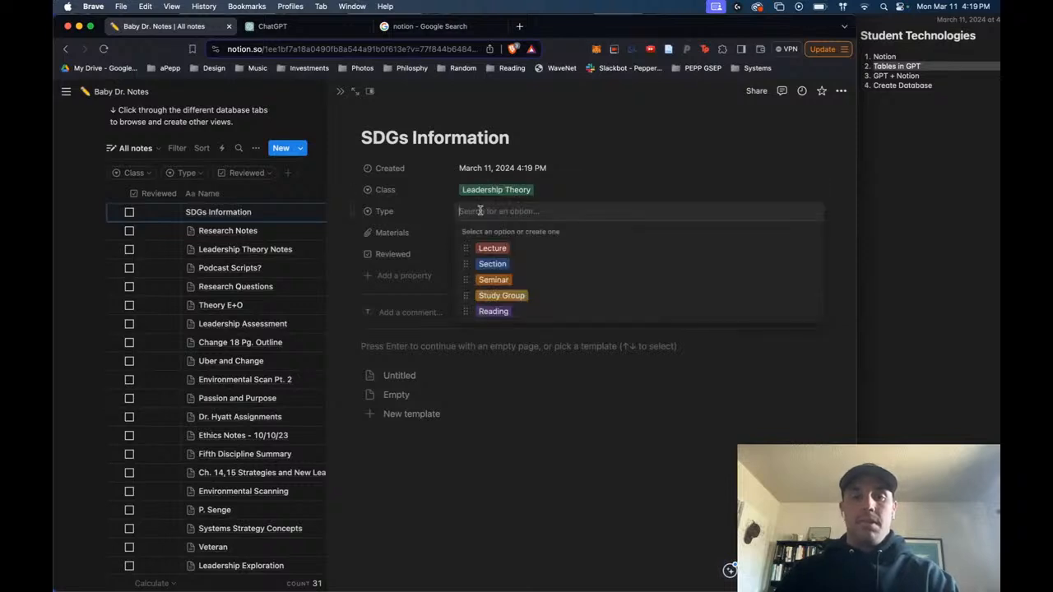
left_click(495, 312)
- Insert a simple table in the SDGs Information page body and paste the copied SDG table into it
scroll(527, 238, "down", 1)
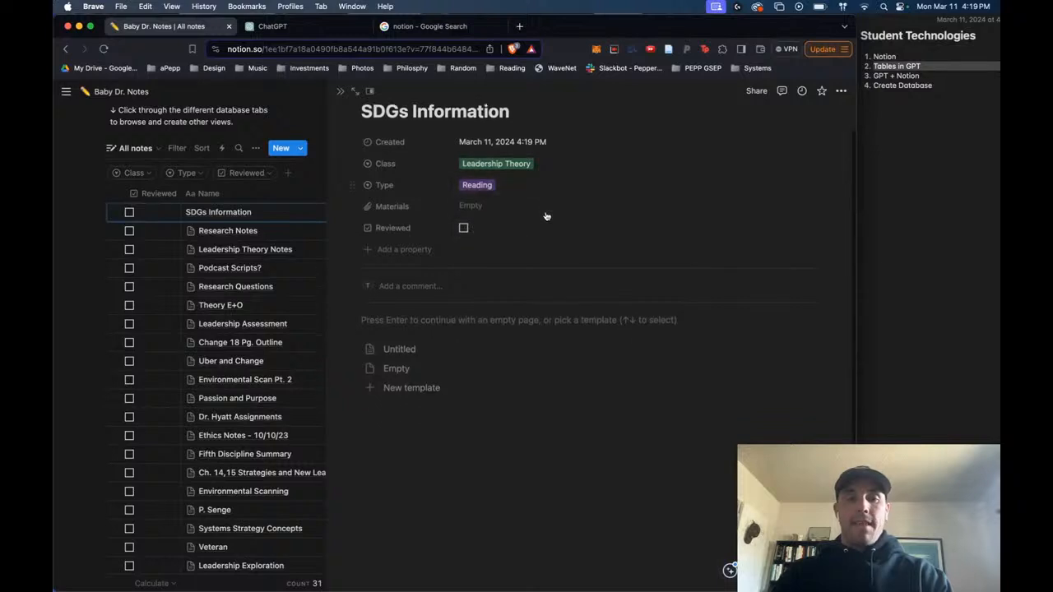
left_click(452, 322)
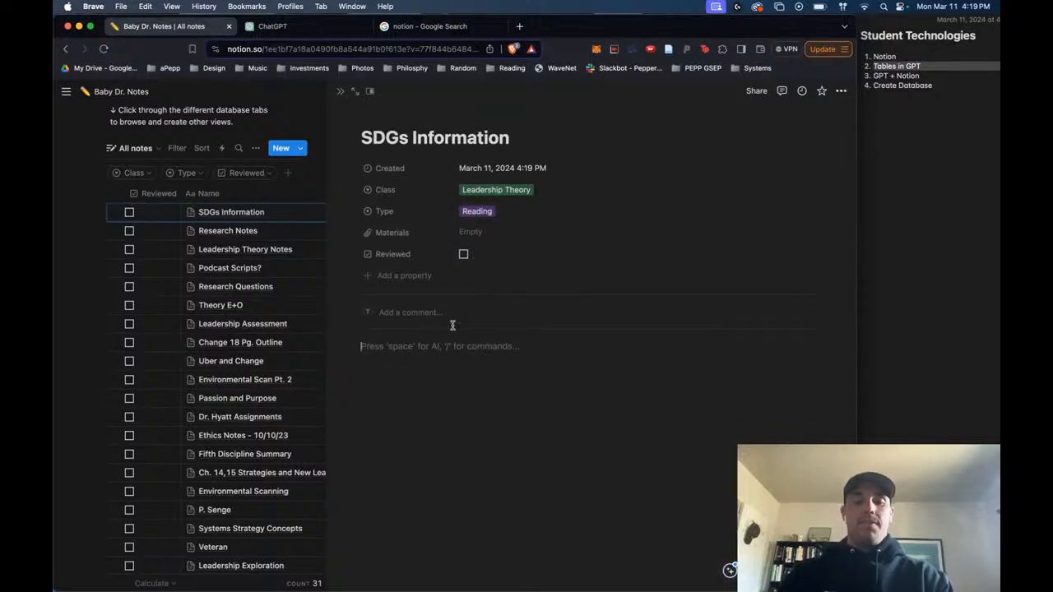
type("/tab")
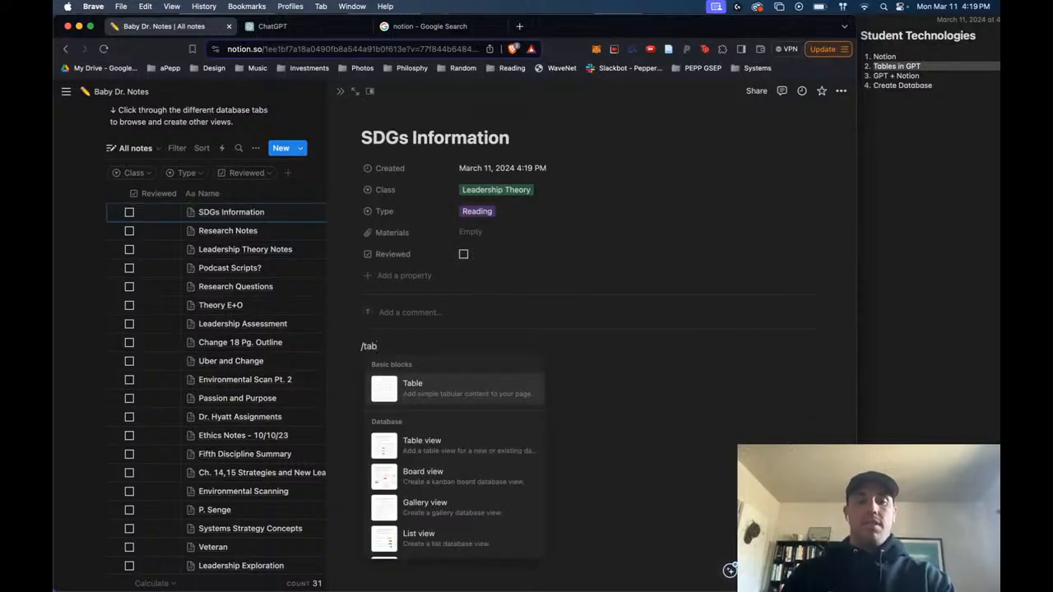
key("Return")
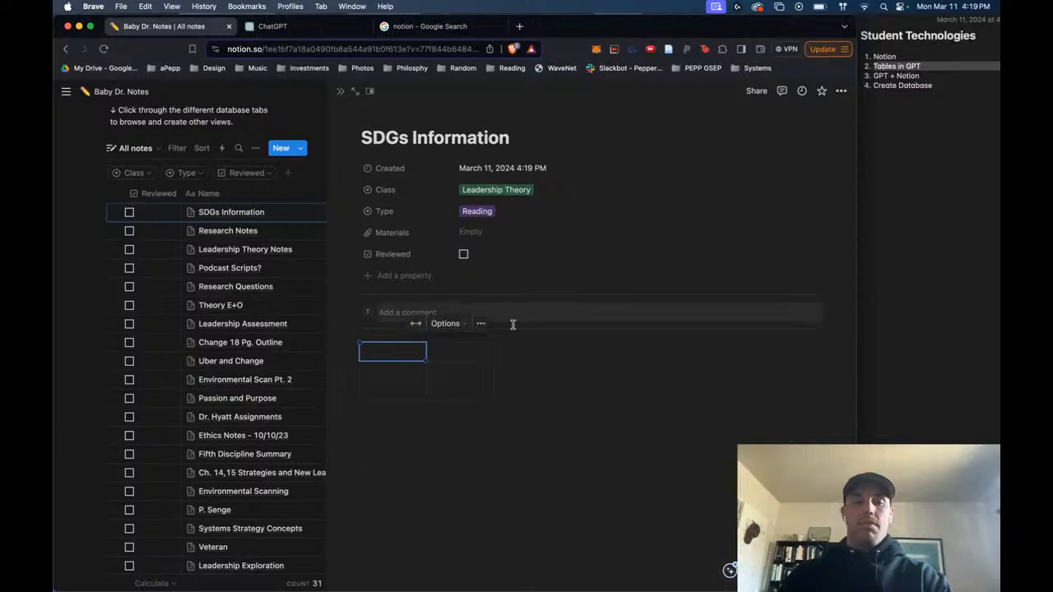
key("super+v")
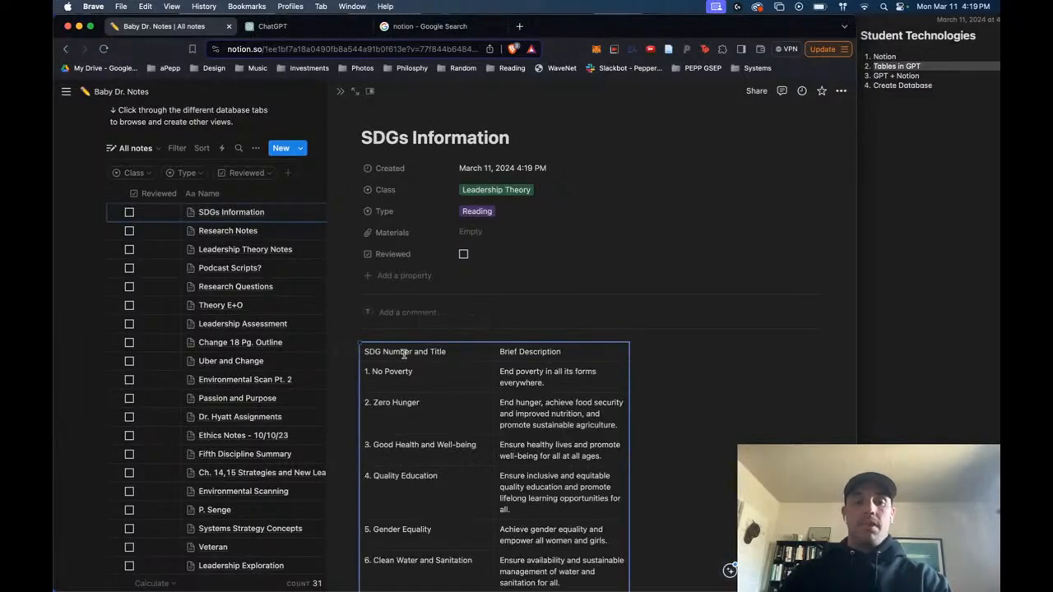
scroll(594, 373, "down", 10)
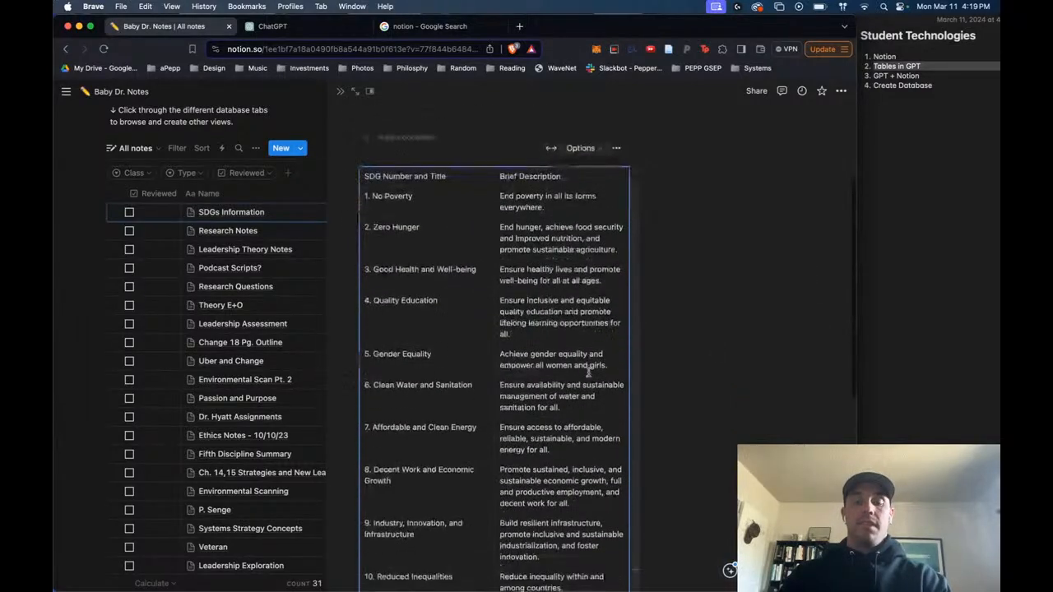
scroll(588, 372, "up", 10)
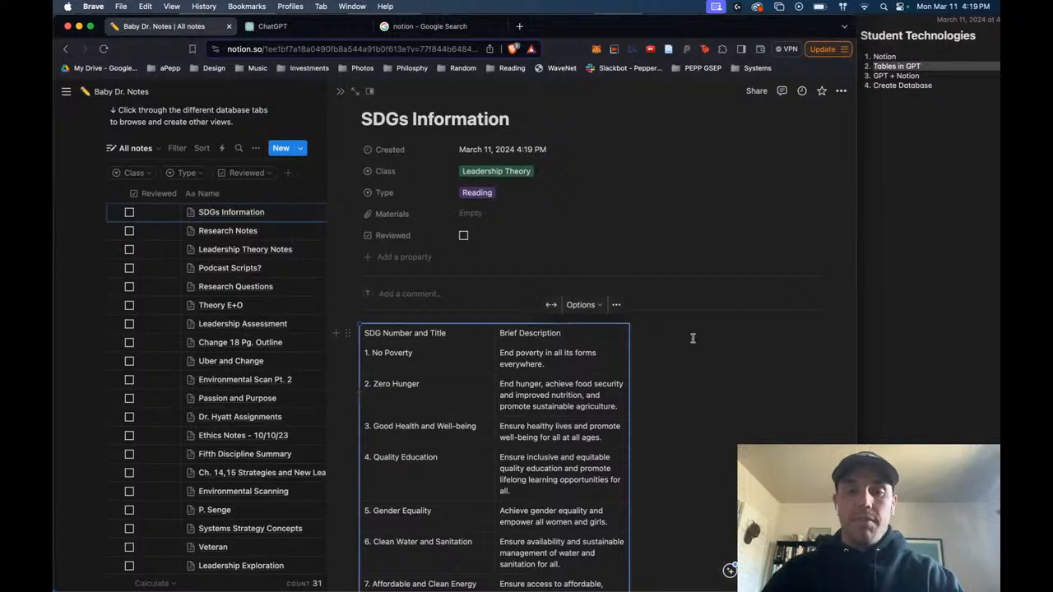
- Turn on the header row for the pasted SDG table
left_click(590, 306)
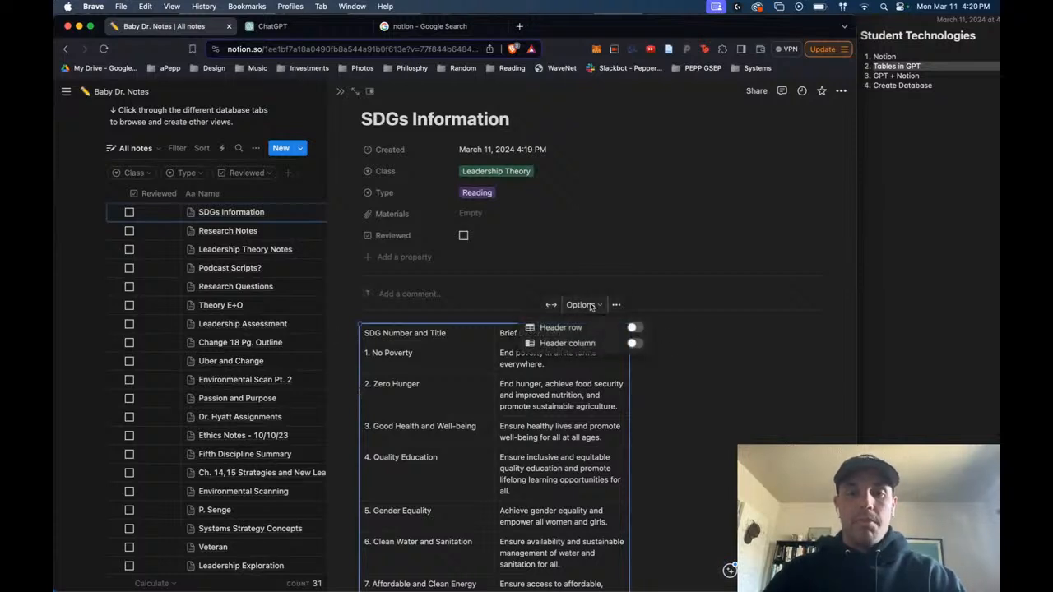
left_click(634, 328)
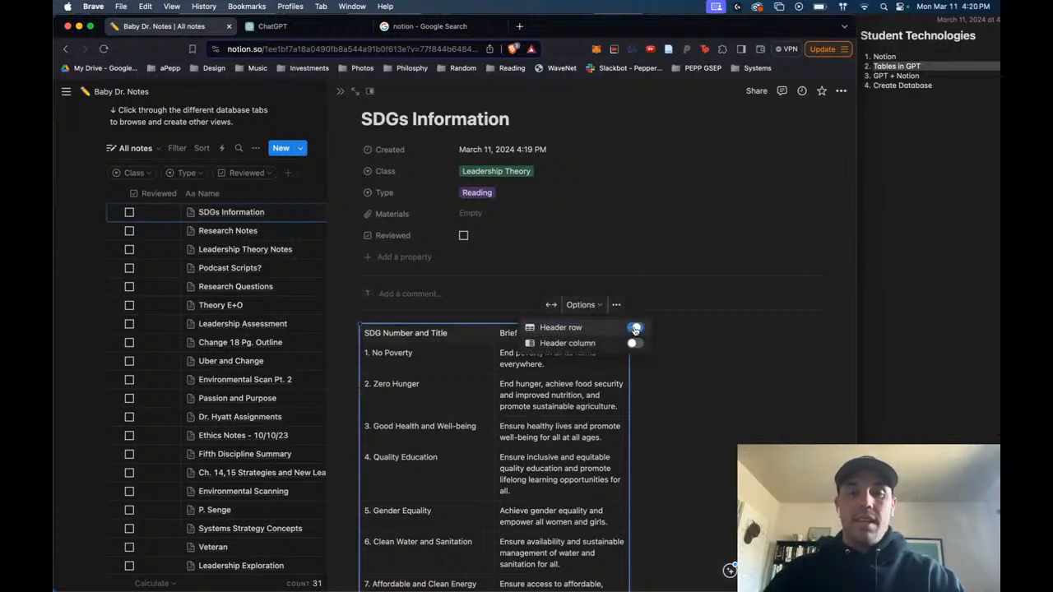
left_click(726, 358)
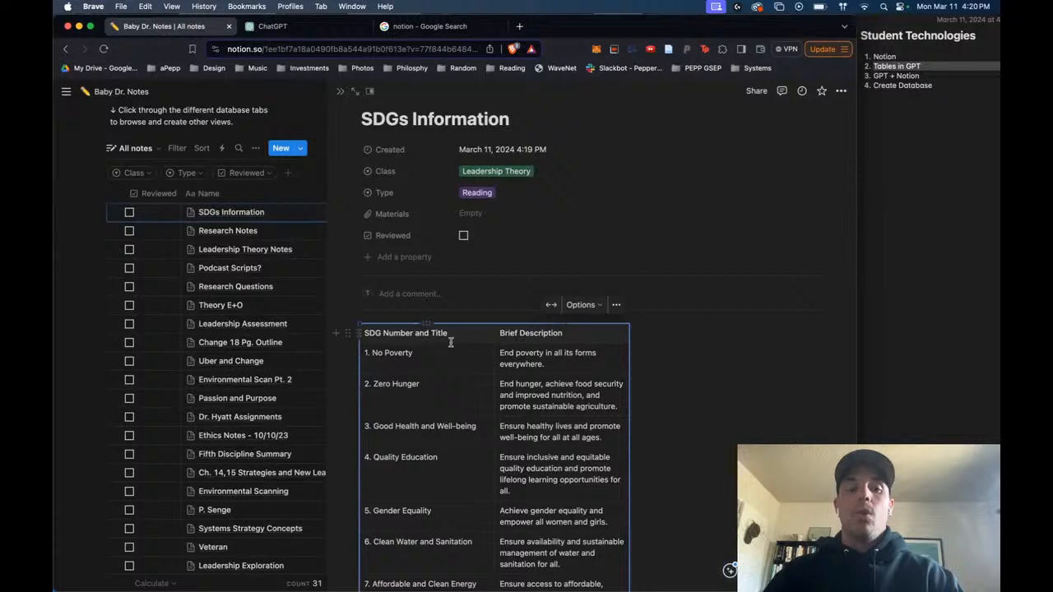
- Look over the SDG table's two header cells and its No Poverty row
scroll(476, 338, "down", 2)
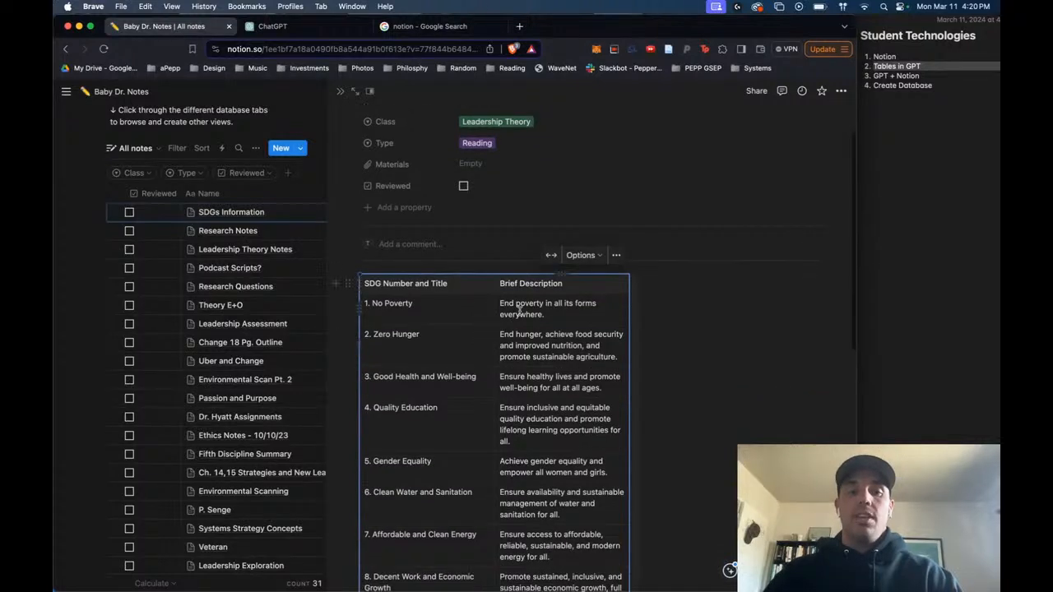
left_click(448, 309)
left_click(454, 283)
left_click(544, 283)
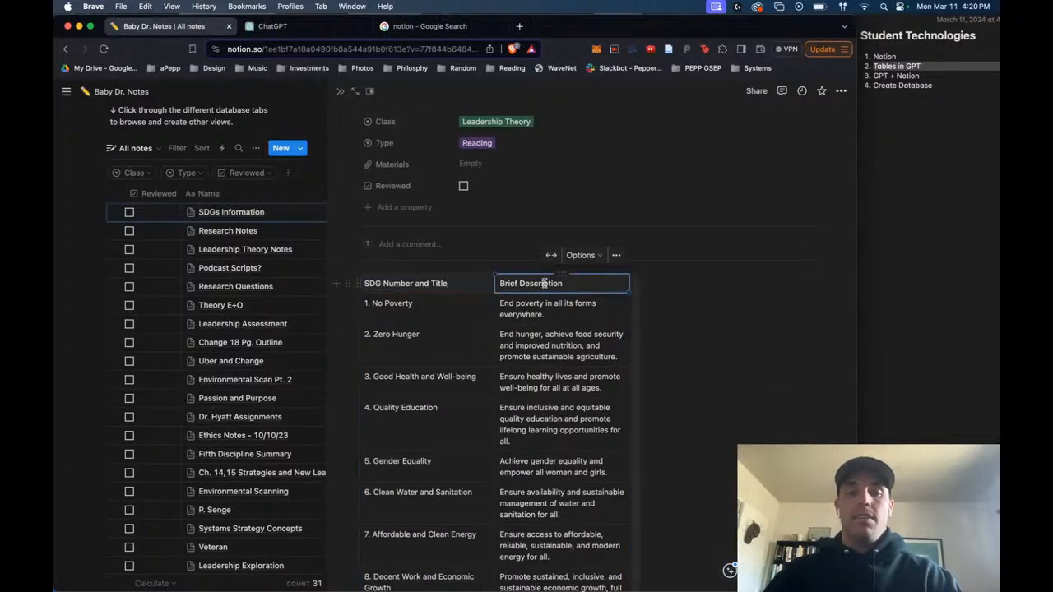
left_click(448, 287)
left_click(535, 310)
left_click(452, 310)
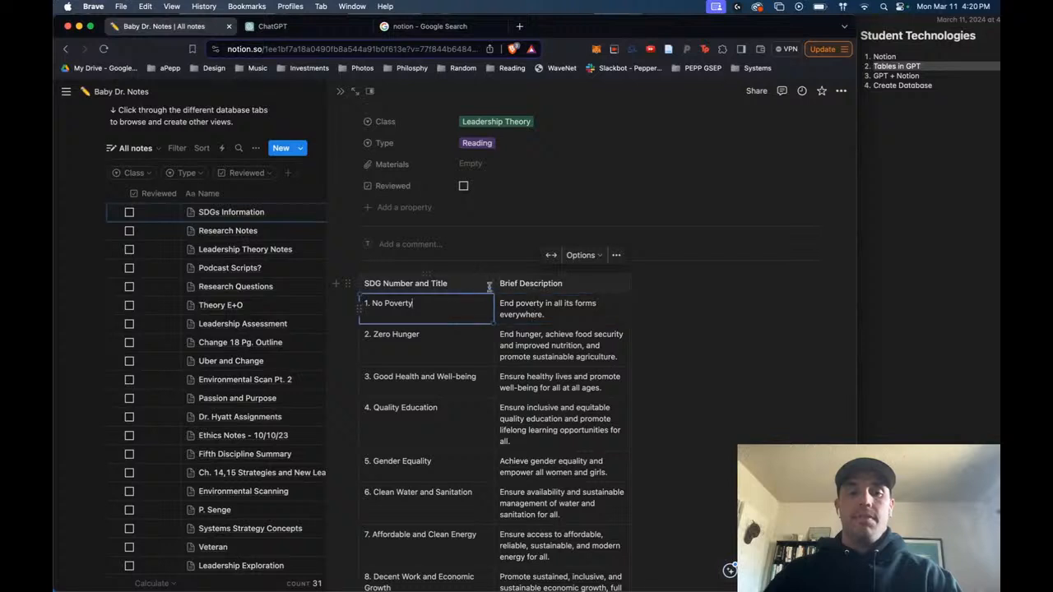
- Close the side peek to view the notes database, then reopen the SDGs Information entry and look through its table
left_click(616, 255)
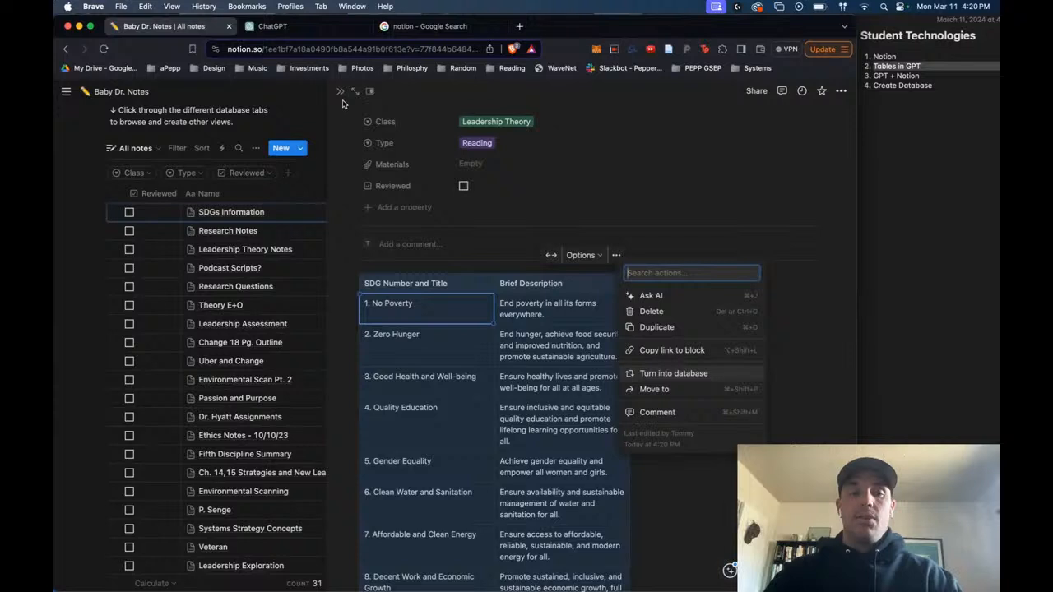
left_click(340, 91)
left_click(340, 92)
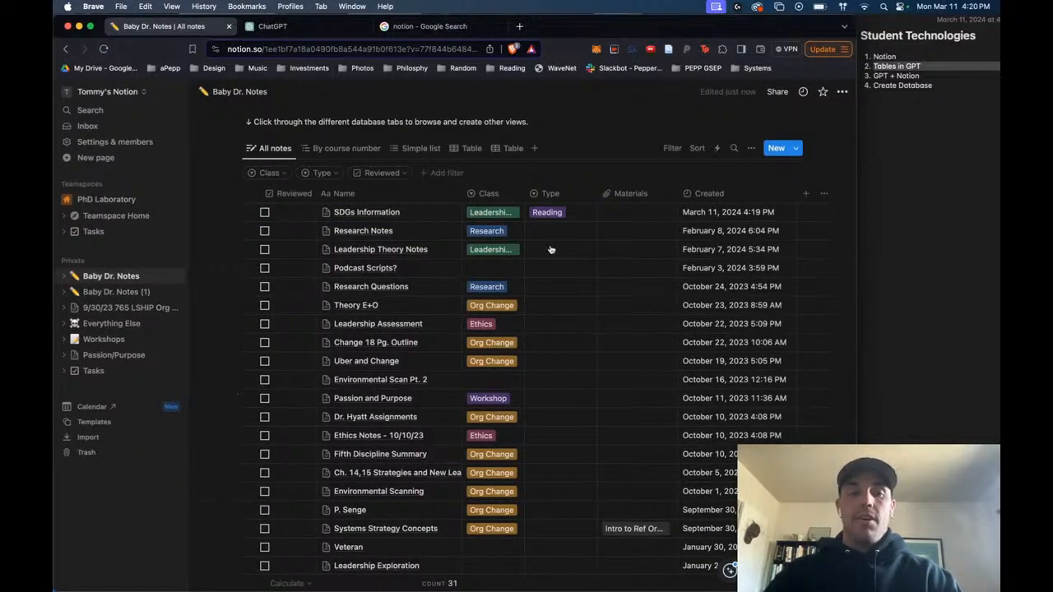
left_click(448, 212)
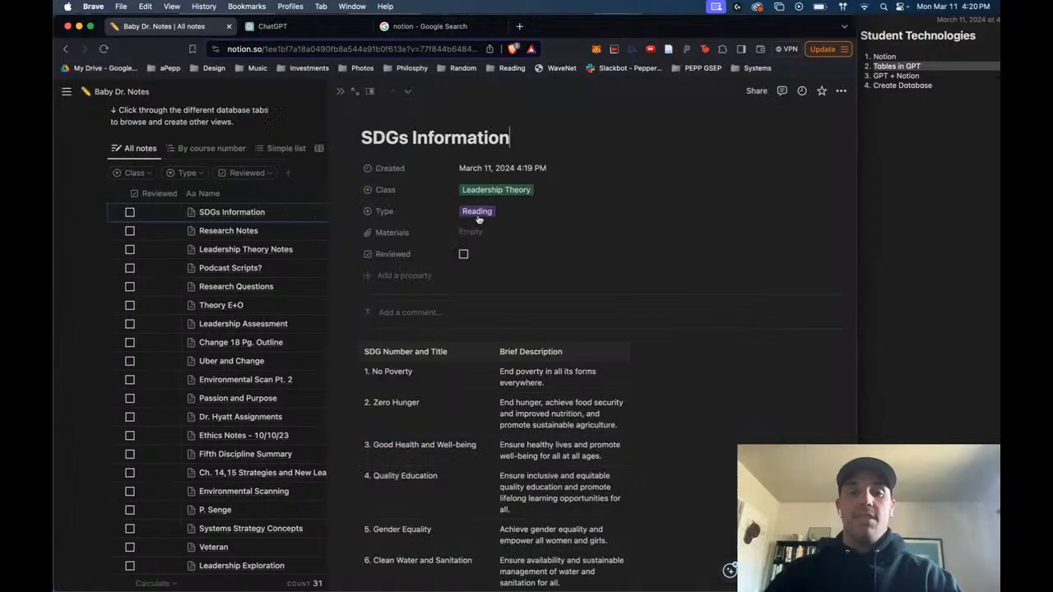
scroll(612, 382, "down", 1)
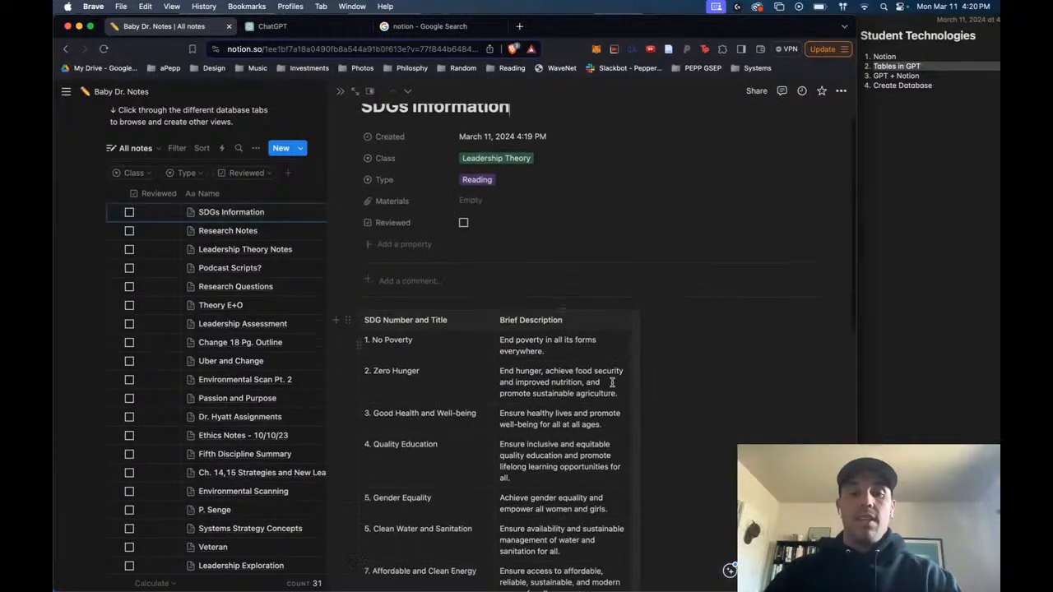
scroll(612, 383, "down", 10)
scroll(613, 386, "up", 8)
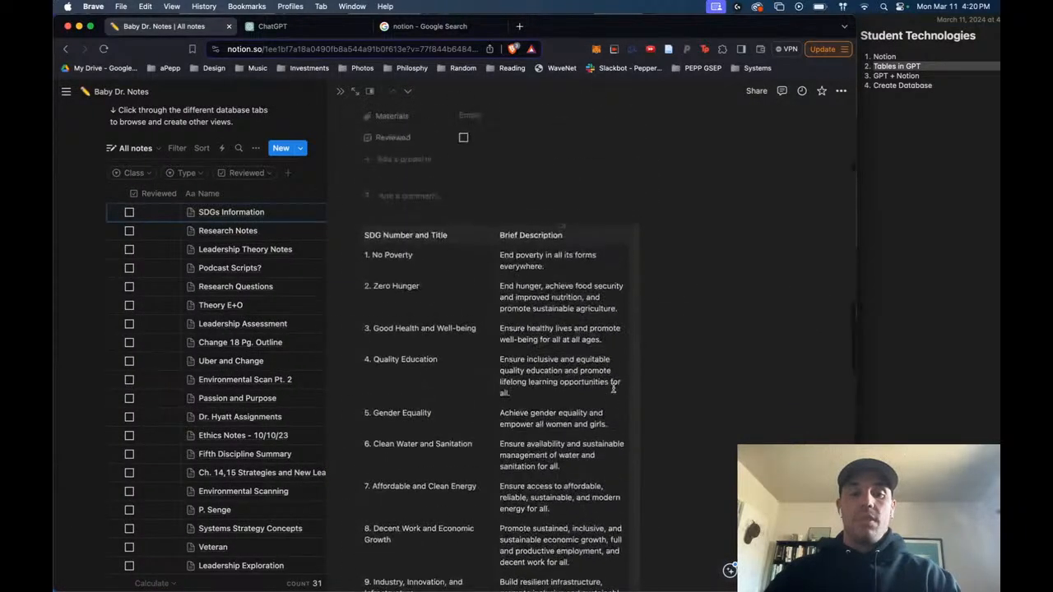
scroll(612, 388, "up", 3)
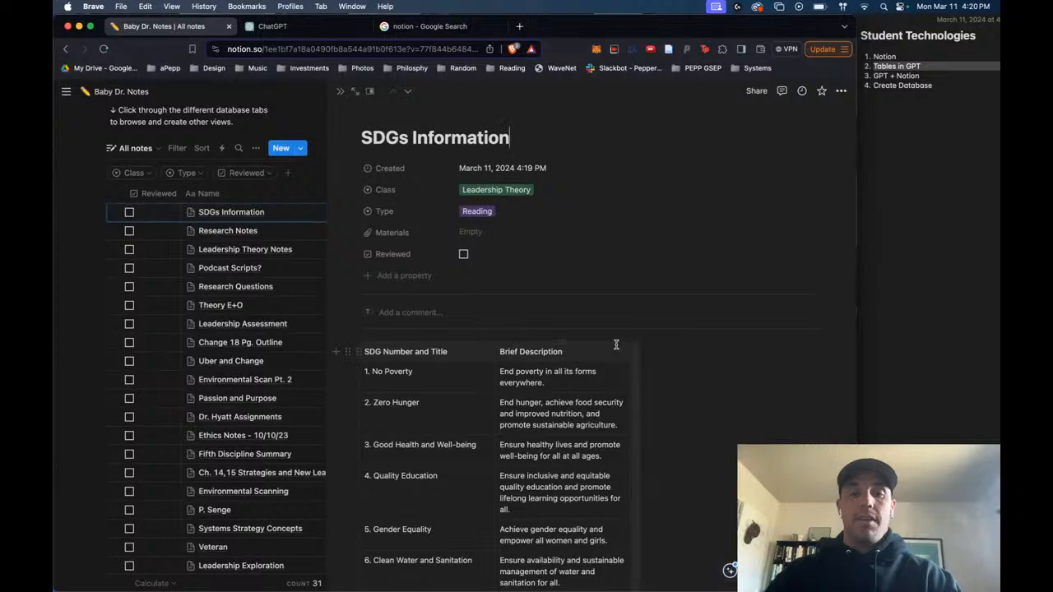
- Turn the simple SDG table into a database and widen its Brief Description column to fit the longer texts
left_click(579, 357)
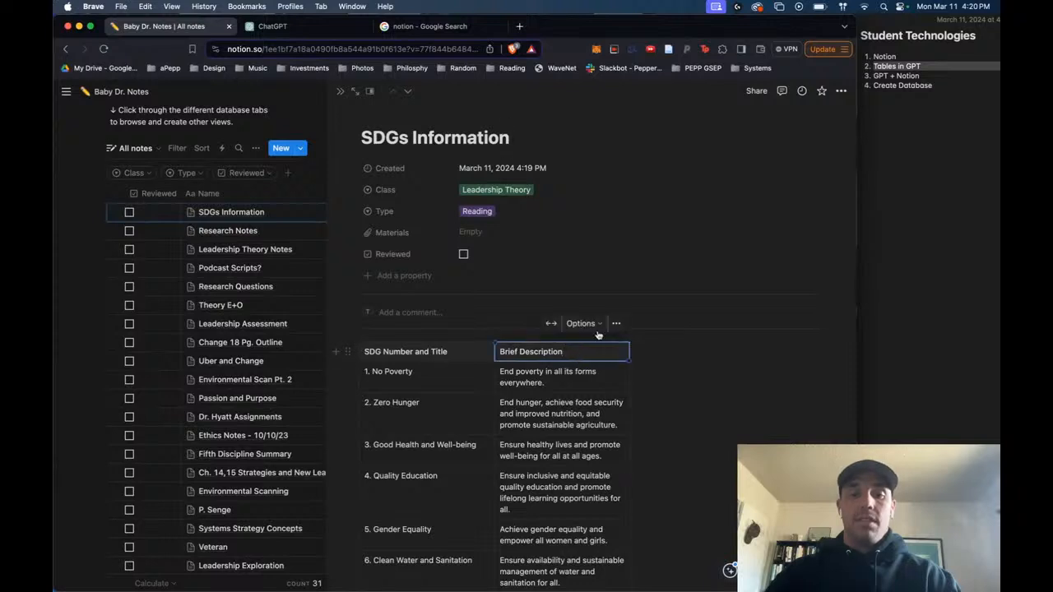
left_click(616, 323)
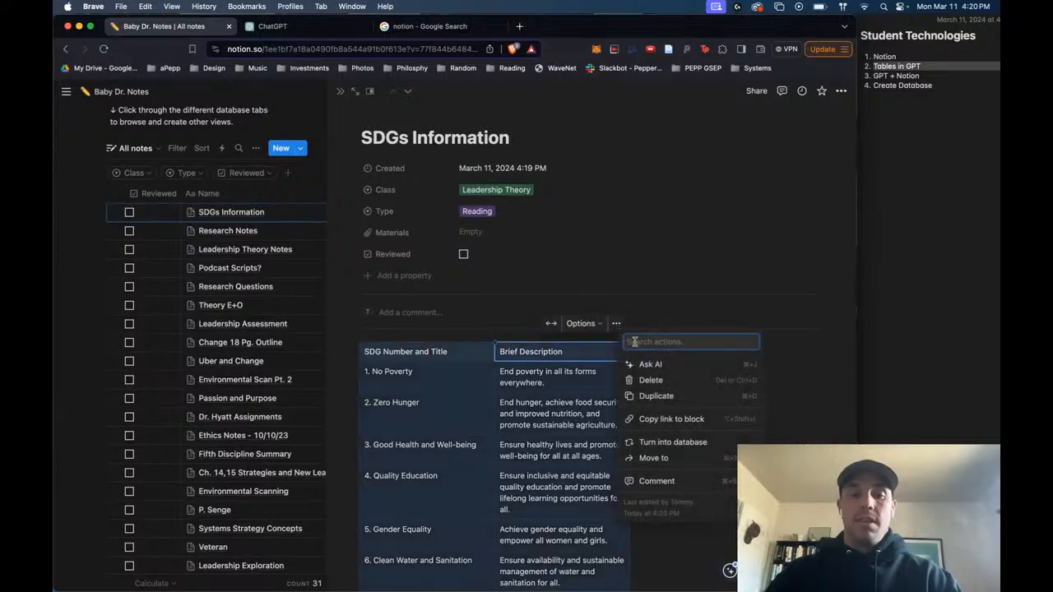
left_click(665, 448)
scroll(662, 428, "down", 3)
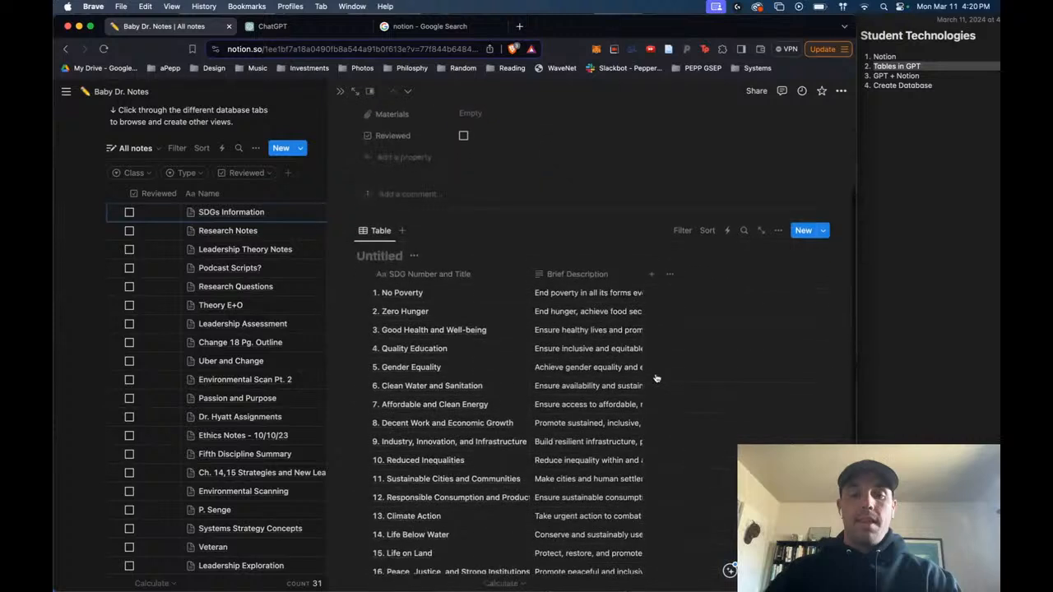
left_click_drag(646, 274, 835, 276)
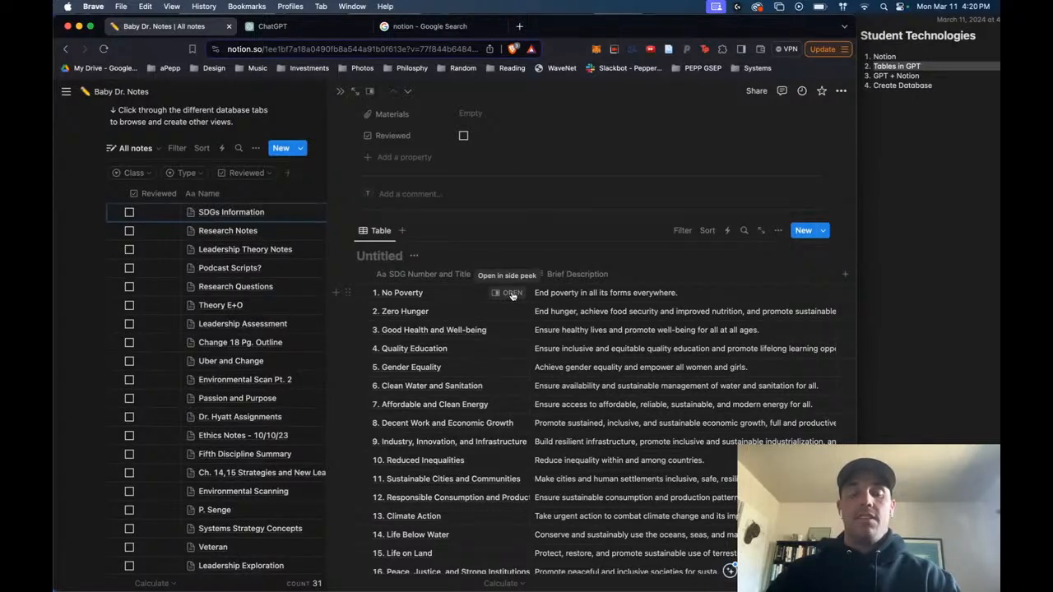
- View the No Poverty row as its own page, then return to the SDGs Information entry and look over the SDG database
left_click(510, 294)
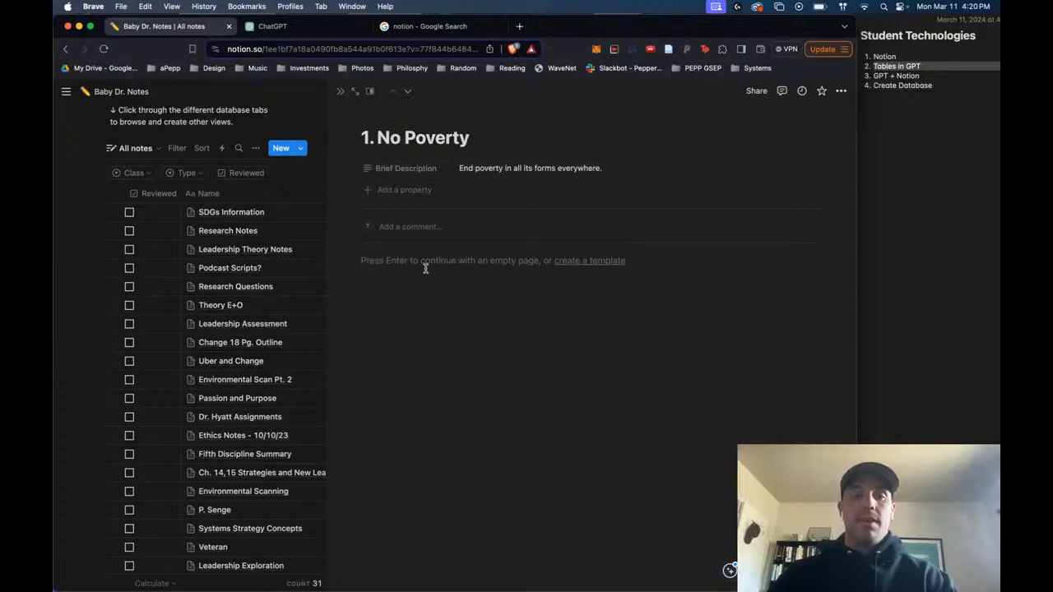
left_click(340, 91)
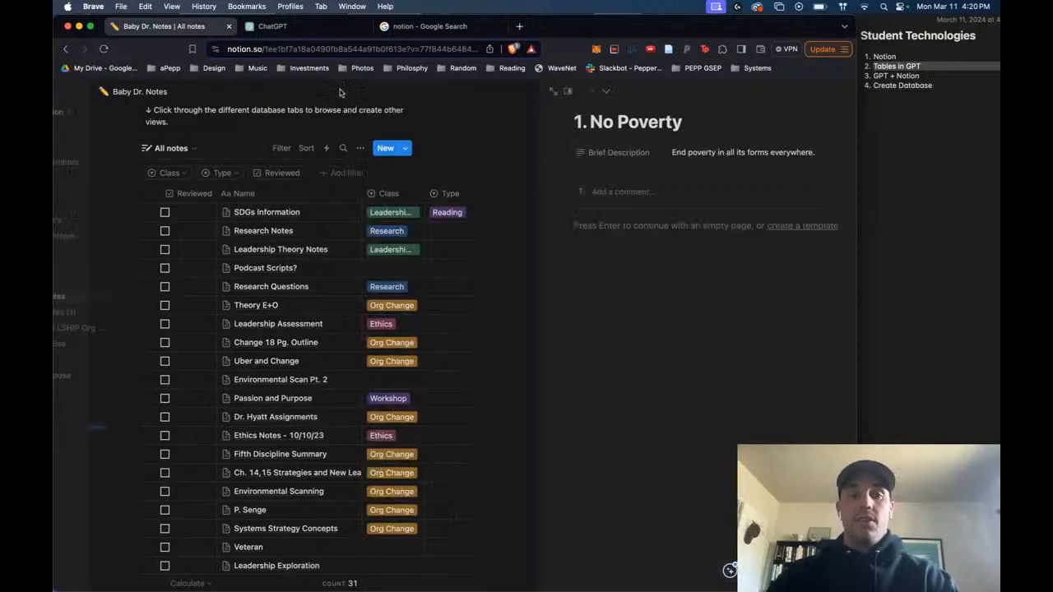
left_click(445, 212)
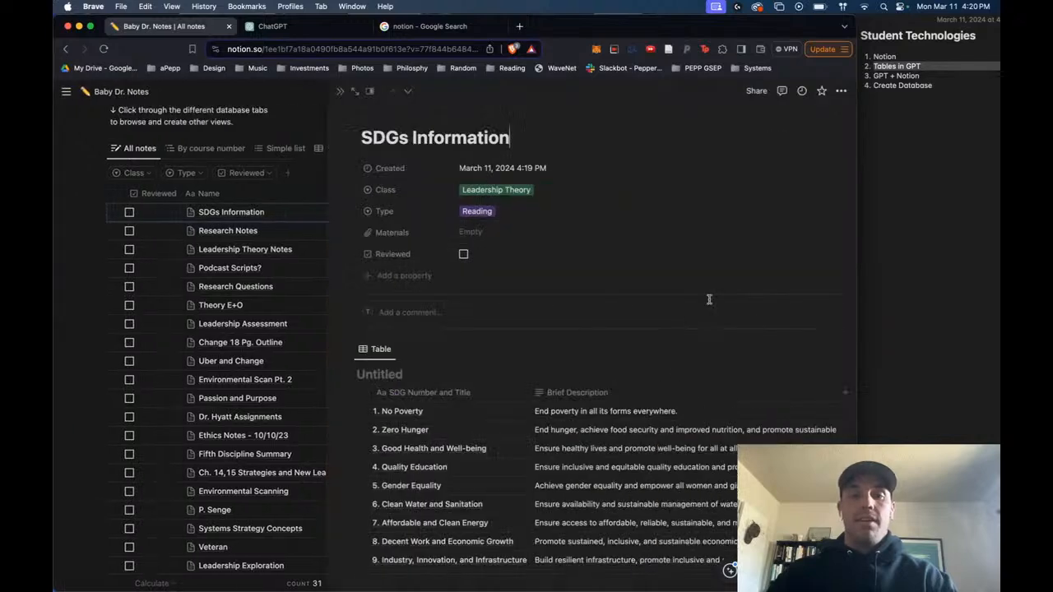
scroll(512, 270, "down", 5)
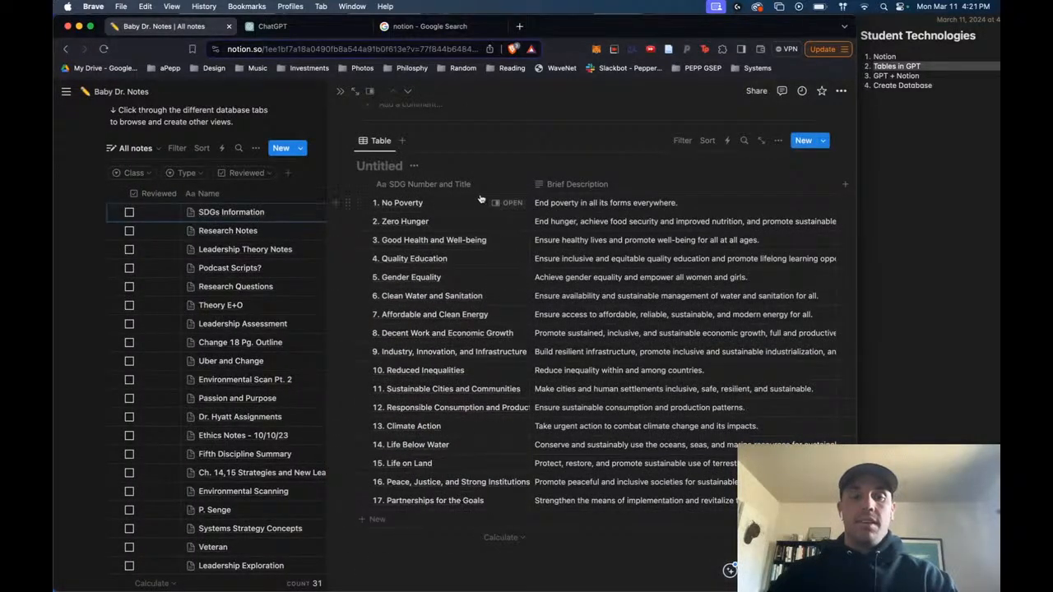
scroll(475, 362, "up", 5)
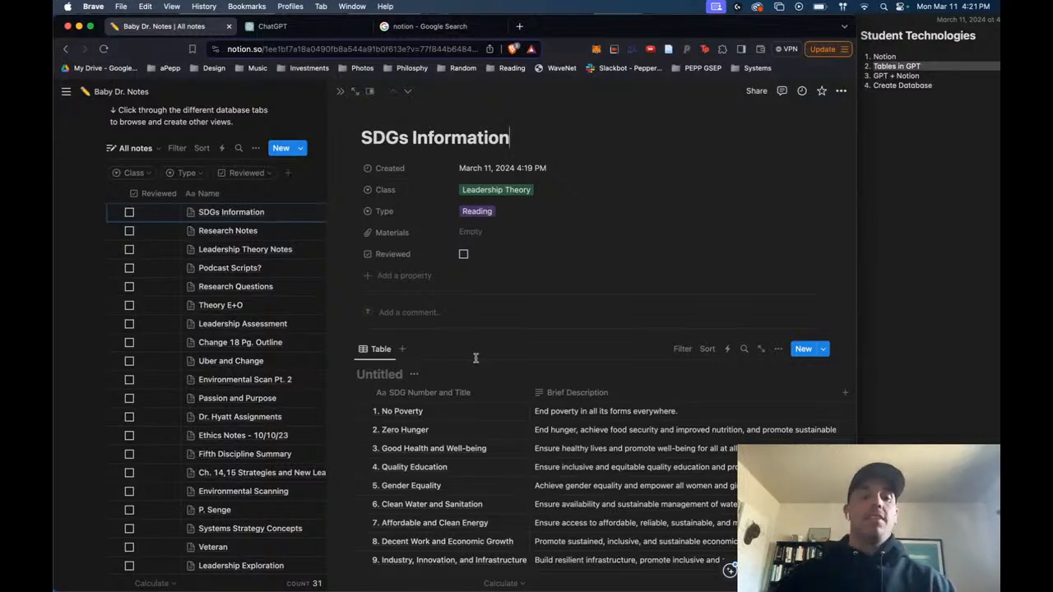
scroll(476, 359, "down", 3)
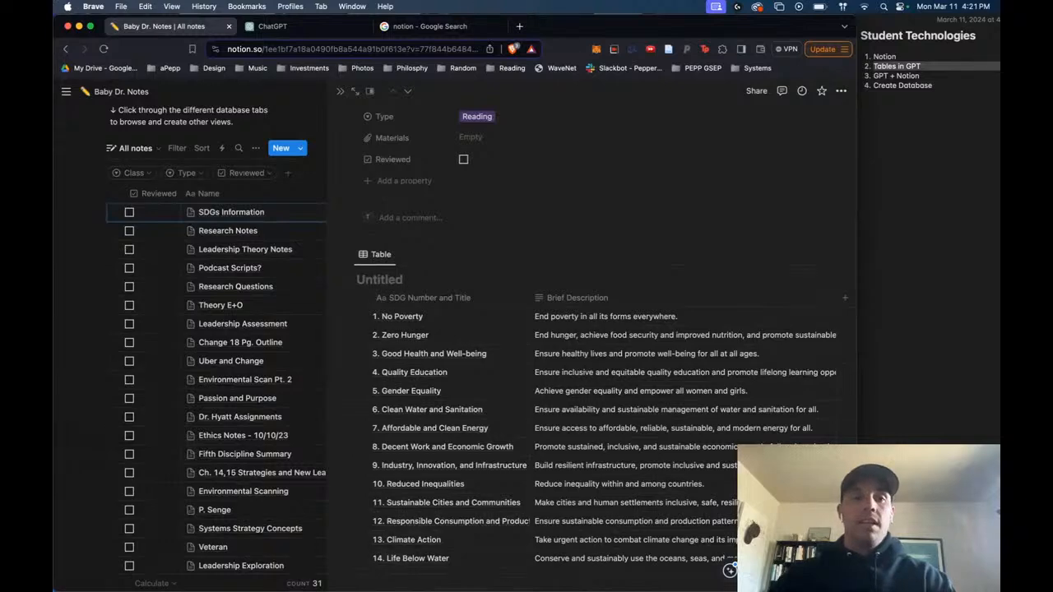
- Switch to ChatGPT and send the prompt "Please summarize SDG 1 in 4 sentences" below the SDG table
left_click(327, 27)
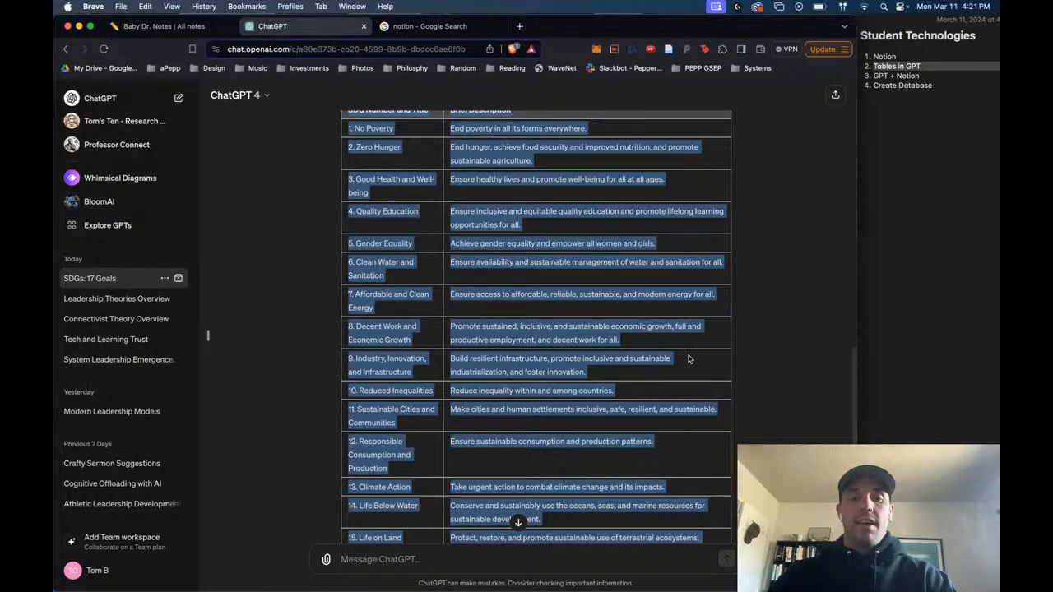
scroll(646, 503, "down", 4)
left_click(443, 554)
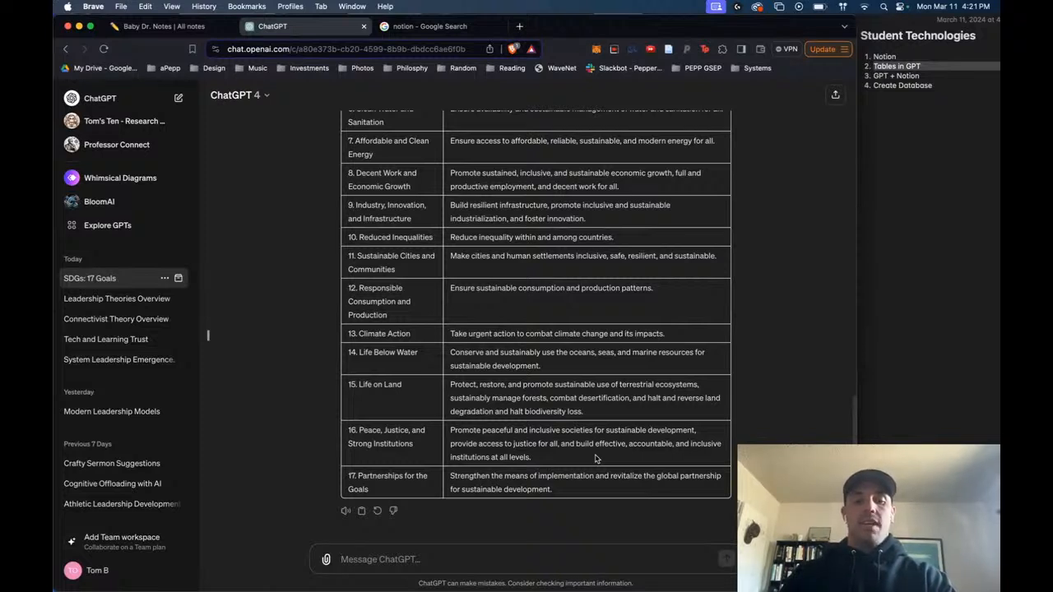
type("Please sum")
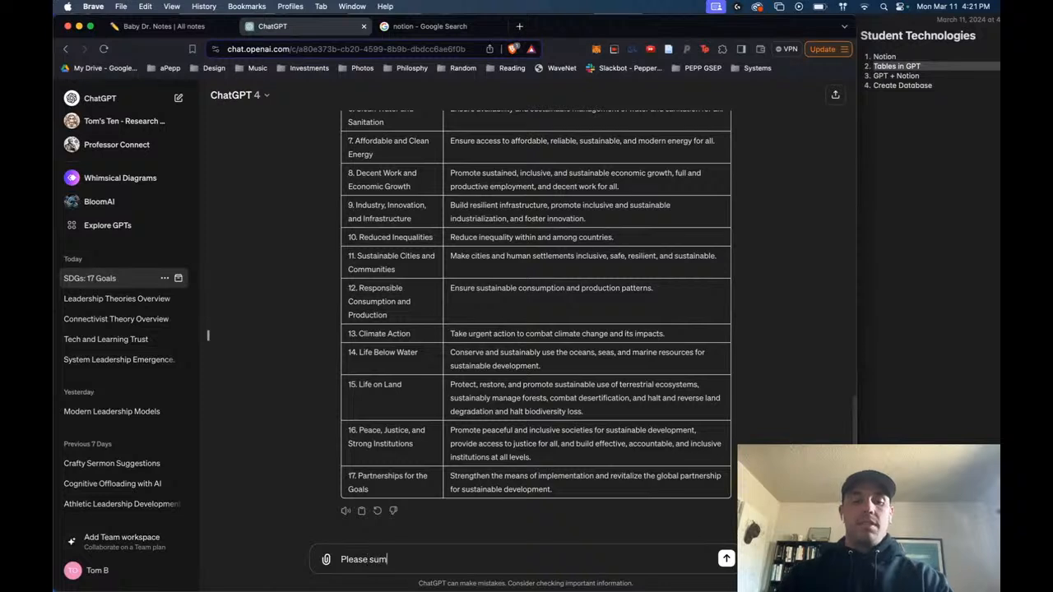
type("marize SDG 1 in 4 sentences")
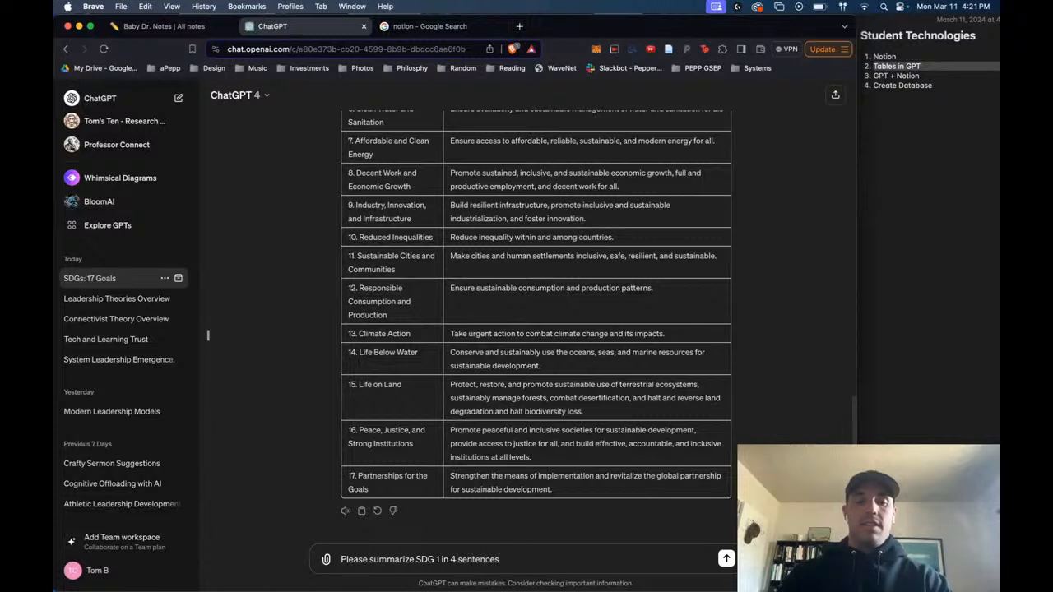
key("Return")
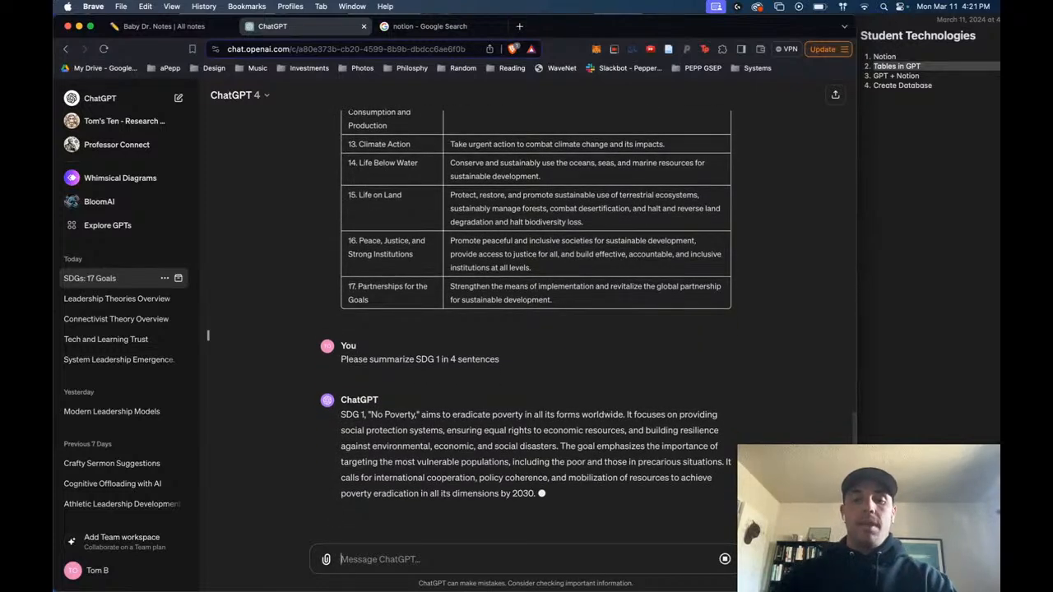
- Copy the SDG 1 summary into the body of Notion's No Poverty page, and return to the SDGs Information entry
left_click_drag(543, 493, 337, 423)
key("super+c")
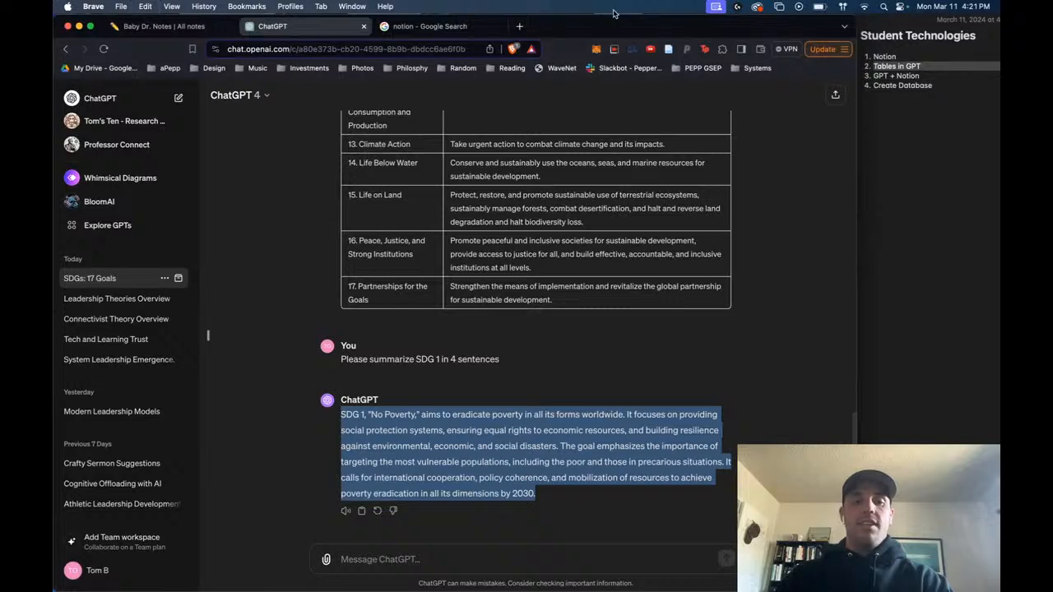
left_click(164, 26)
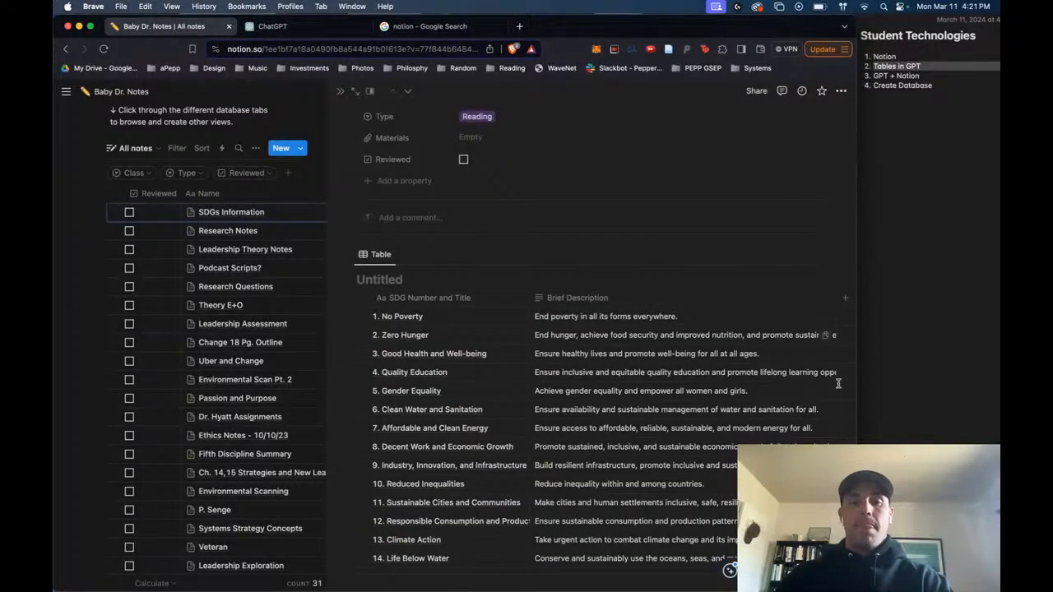
left_click(510, 316)
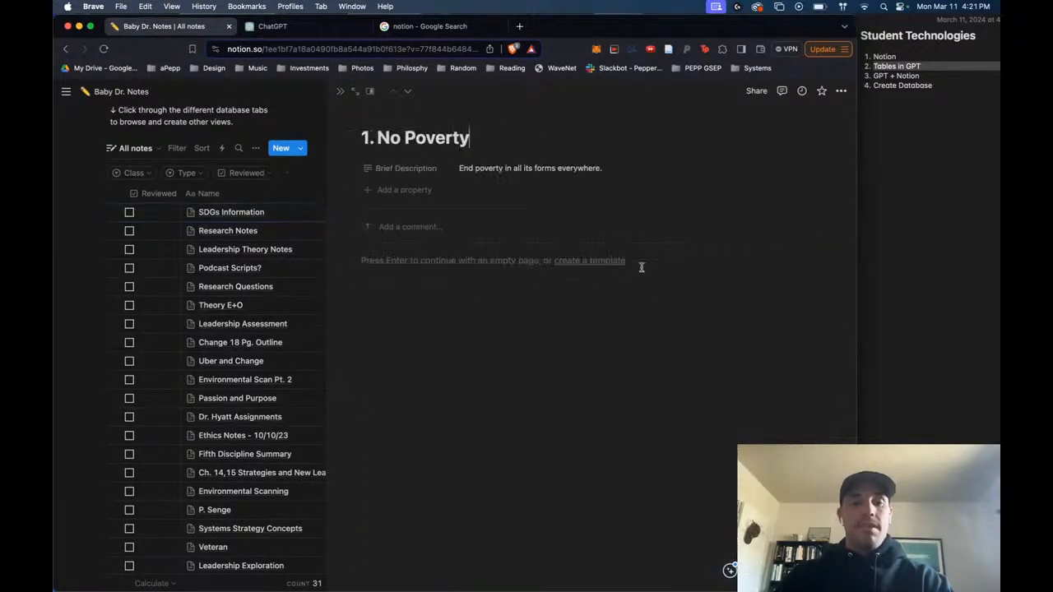
left_click(440, 269)
key("super+v")
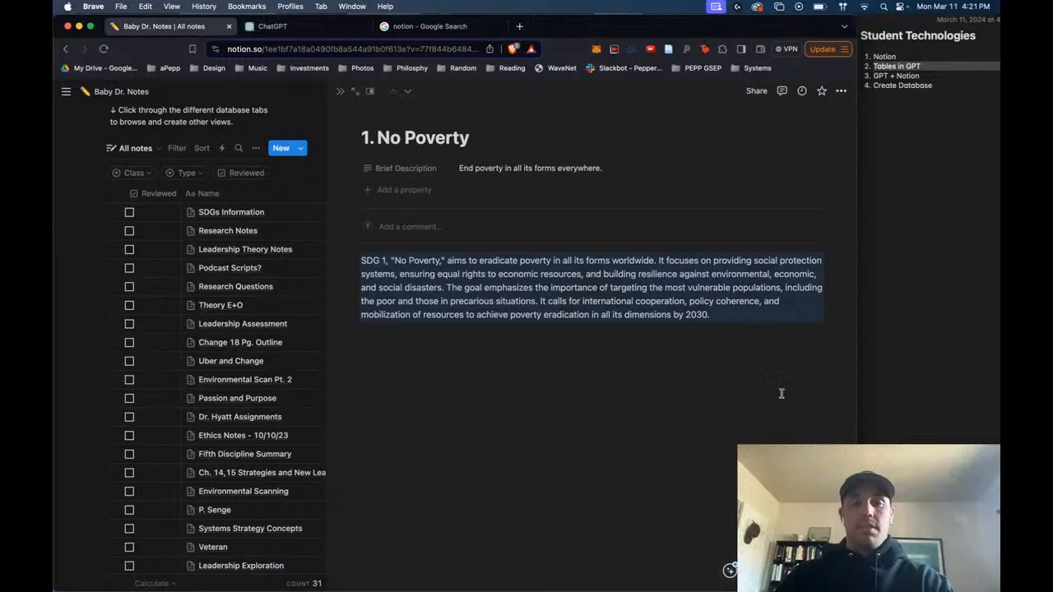
key("Return")
key("Return")
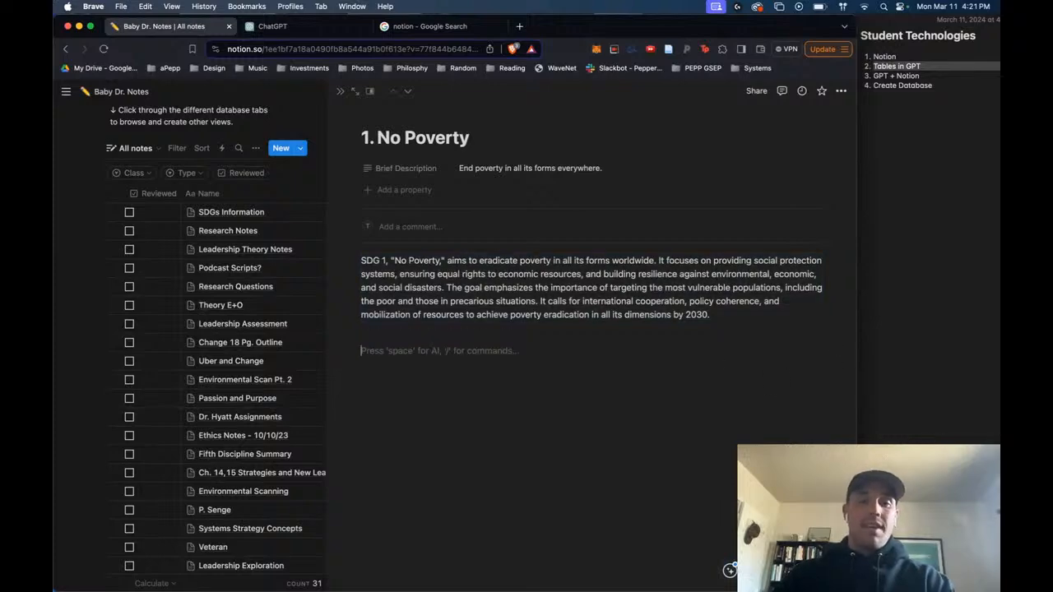
left_click(339, 91)
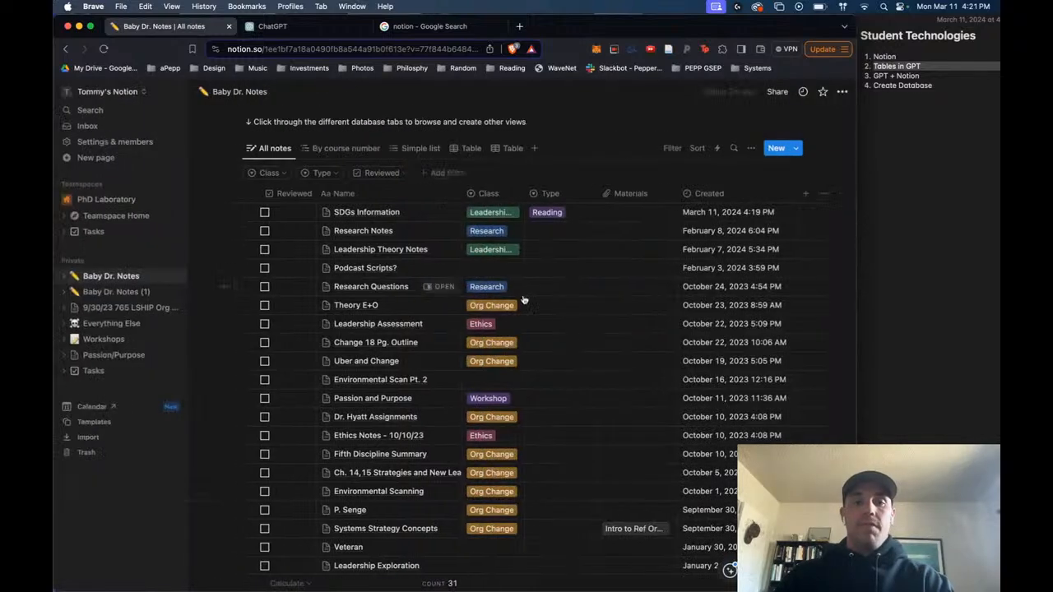
left_click(436, 213)
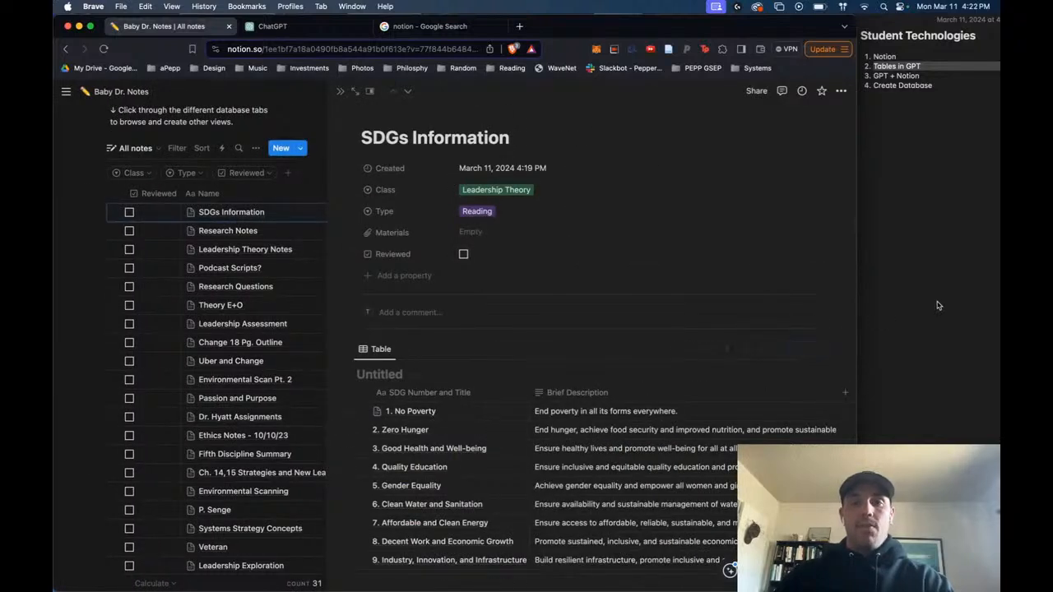
- In ChatGPT, edit the sent prompt to "Please summarize SDG 2 in 4 sentences" and resubmit it
left_click(296, 27)
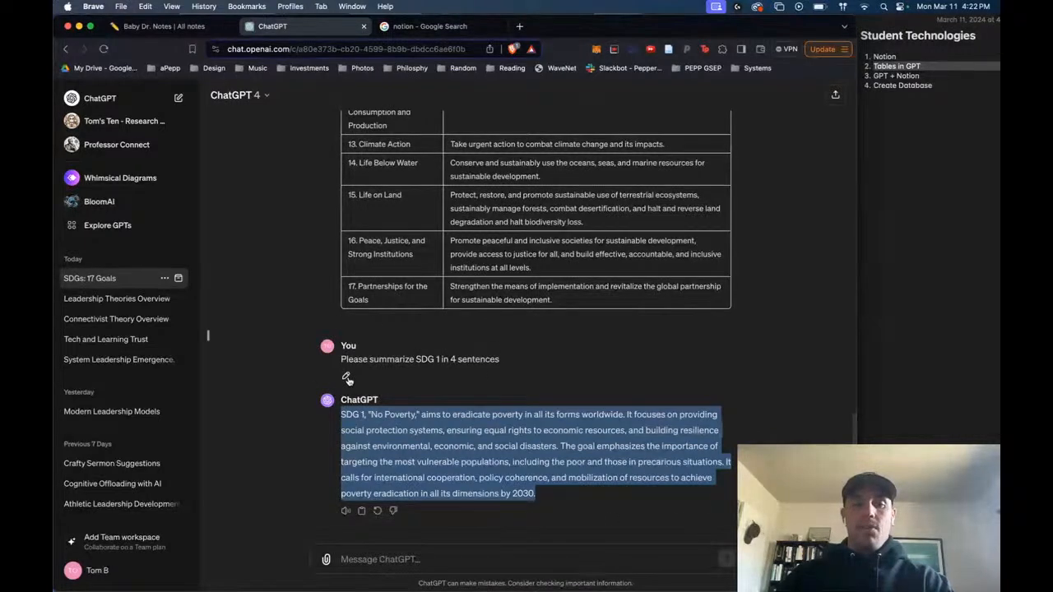
left_click(347, 379)
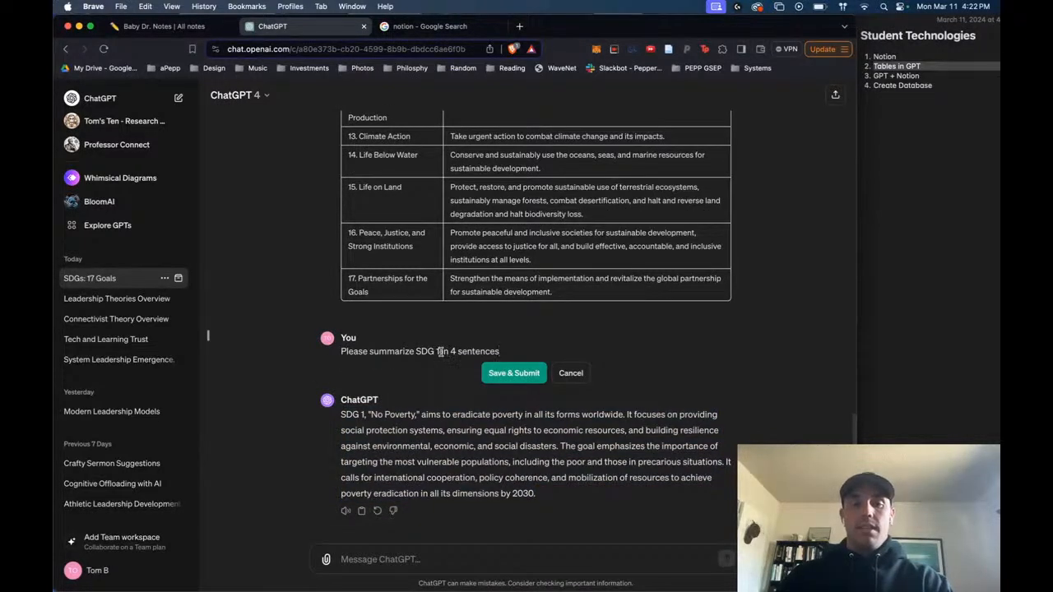
key("BackSpace")
type("2")
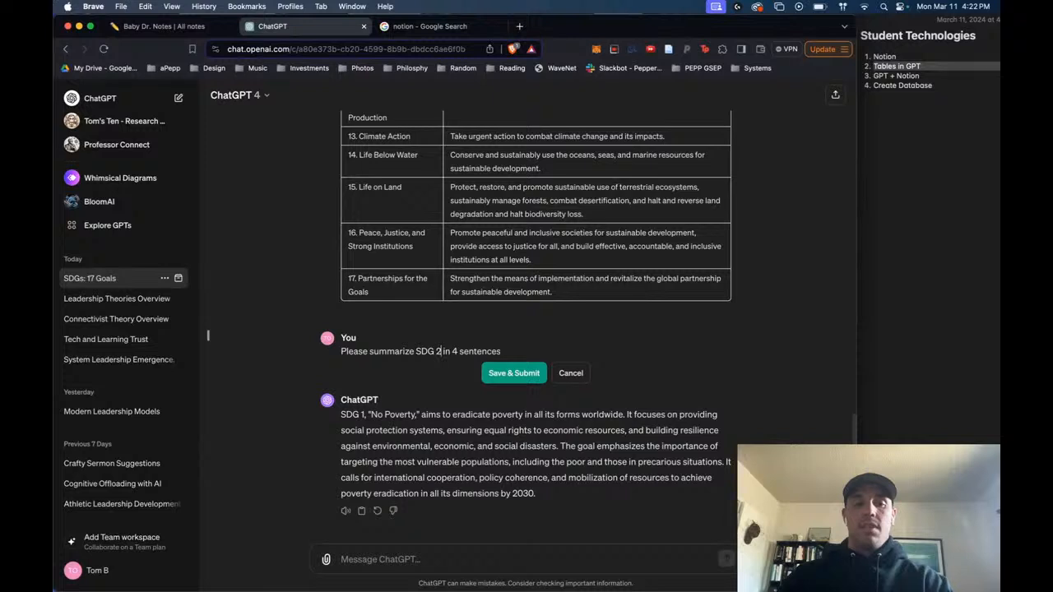
left_click(514, 373)
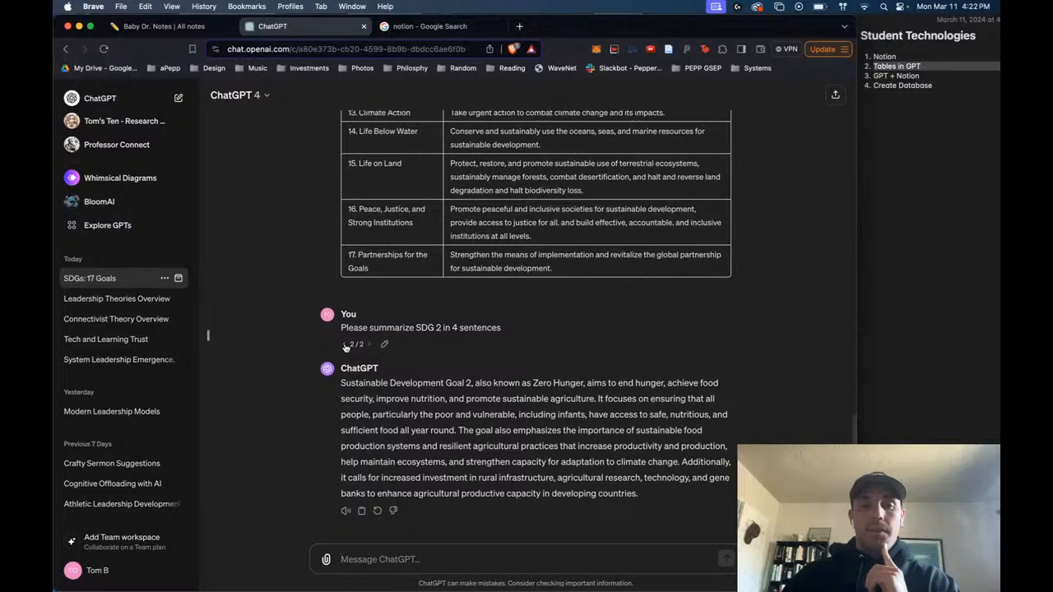
- Compare the SDG 1 and SDG 2 prompt versions, and resubmit the prompt as "Please summarize SDG 3 in 4 sentences"
left_click(345, 345)
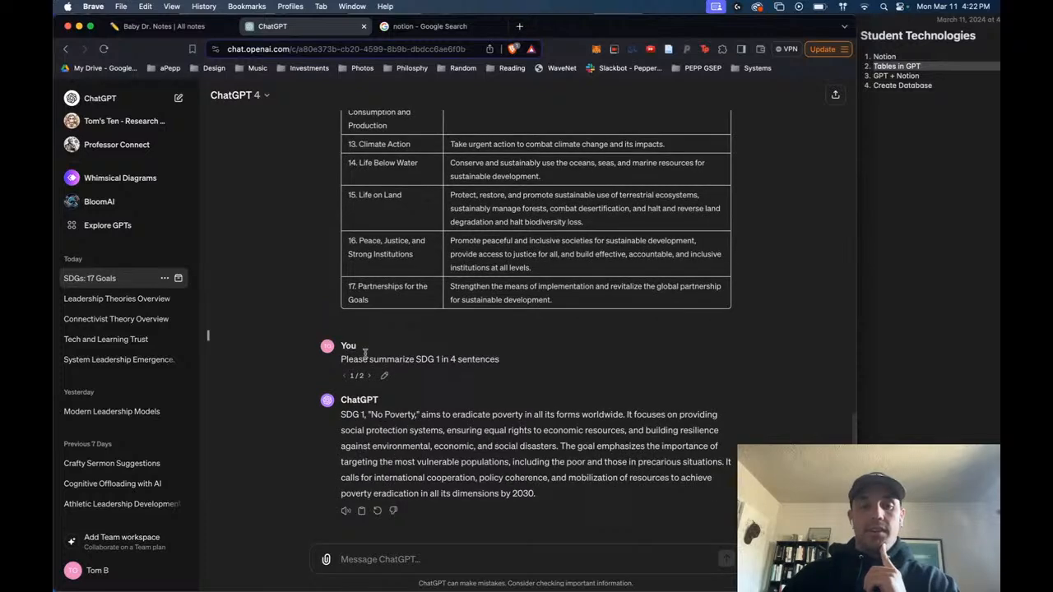
left_click(370, 377)
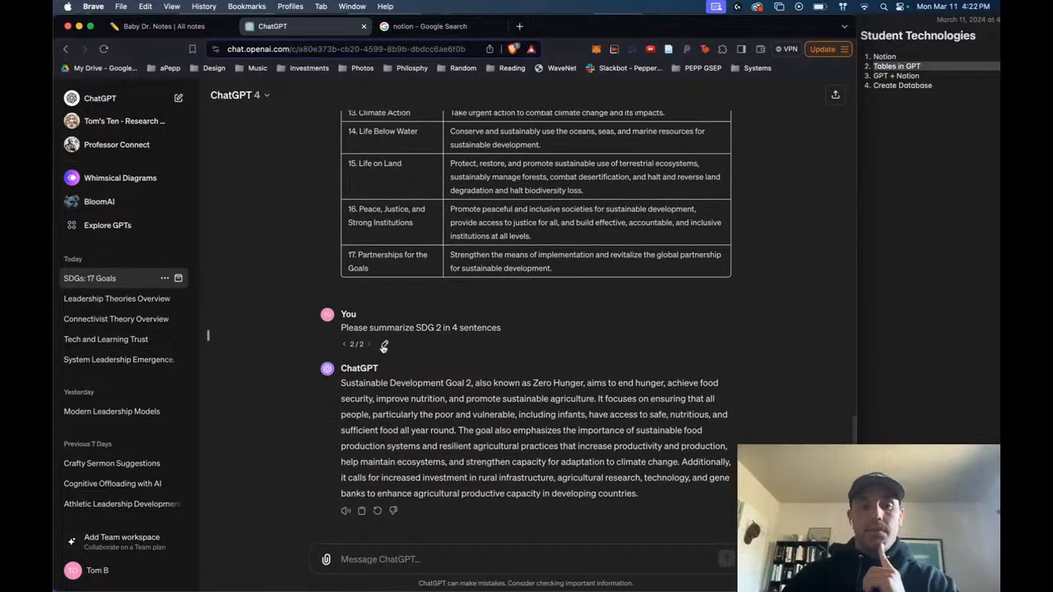
left_click(383, 347)
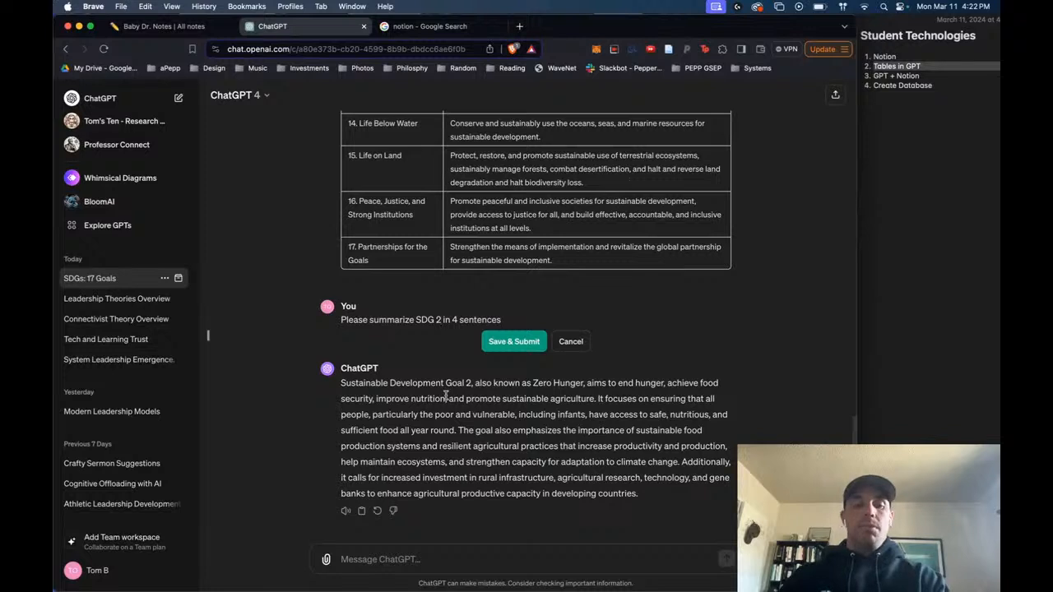
left_click(514, 341)
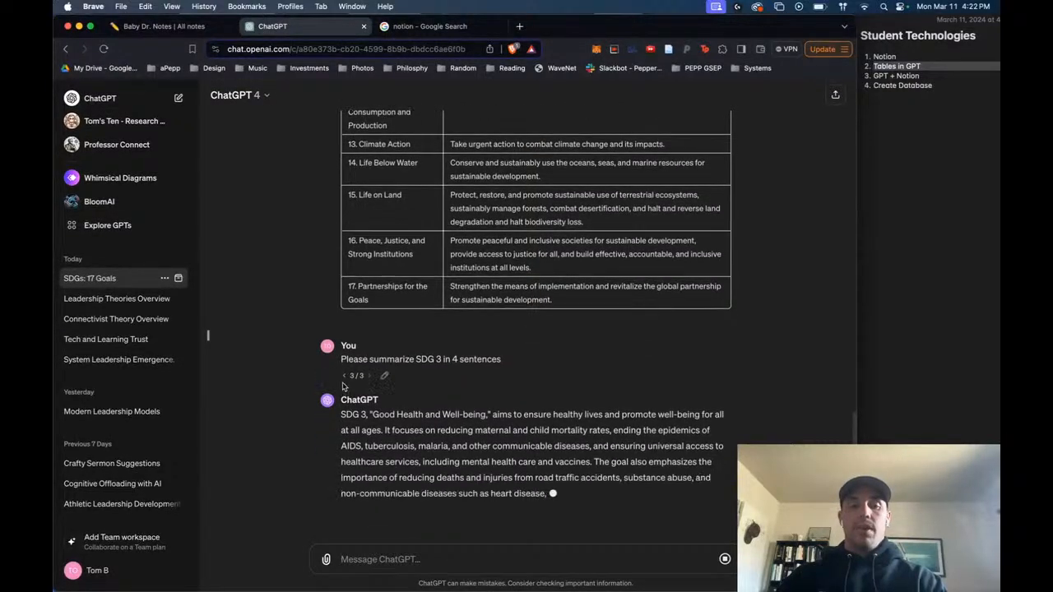
- Go back to the SDG 2 response and copy its summary into the body of Notion's Zero Hunger page
left_click(345, 359)
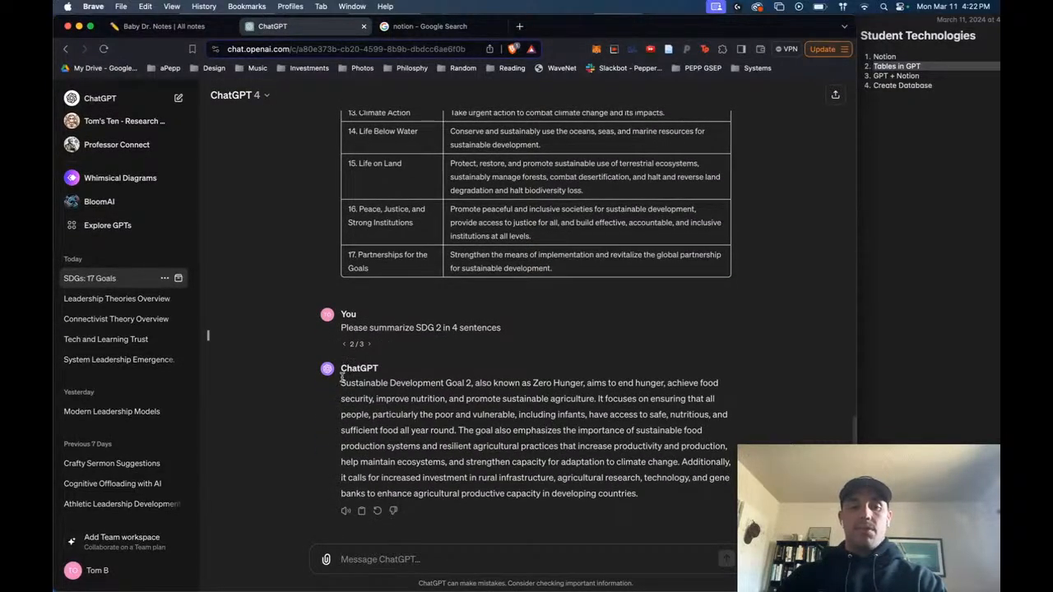
left_click_drag(340, 376, 715, 536)
key("super+c")
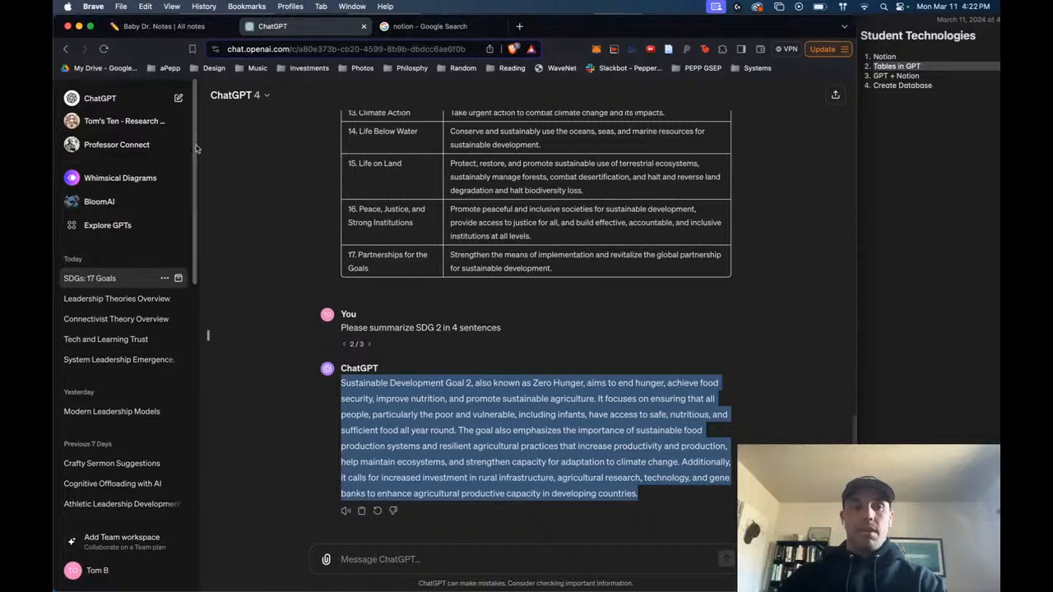
key("ctrl+shift+Tab")
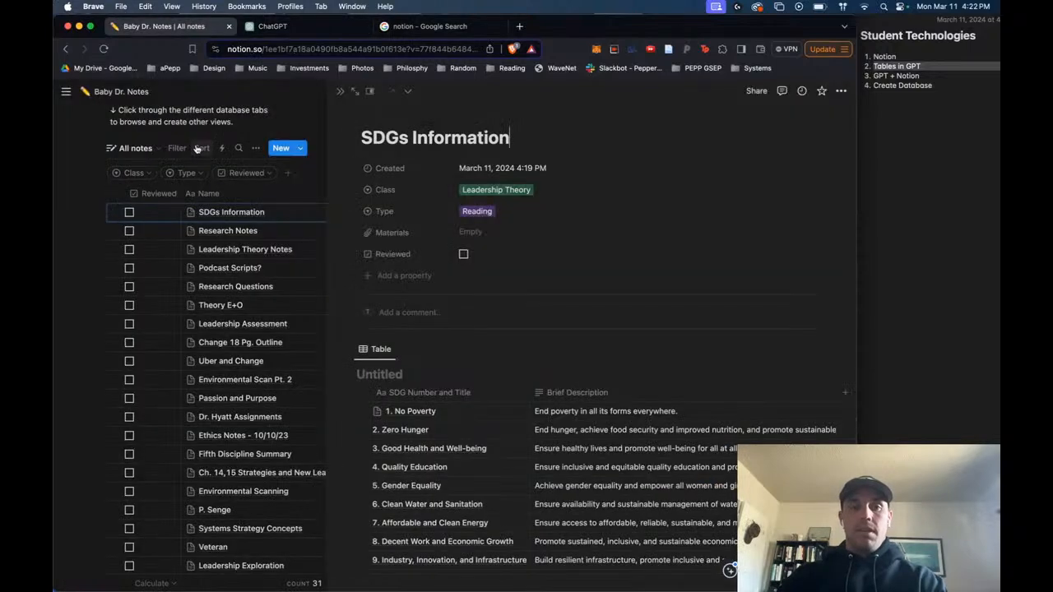
left_click(510, 430)
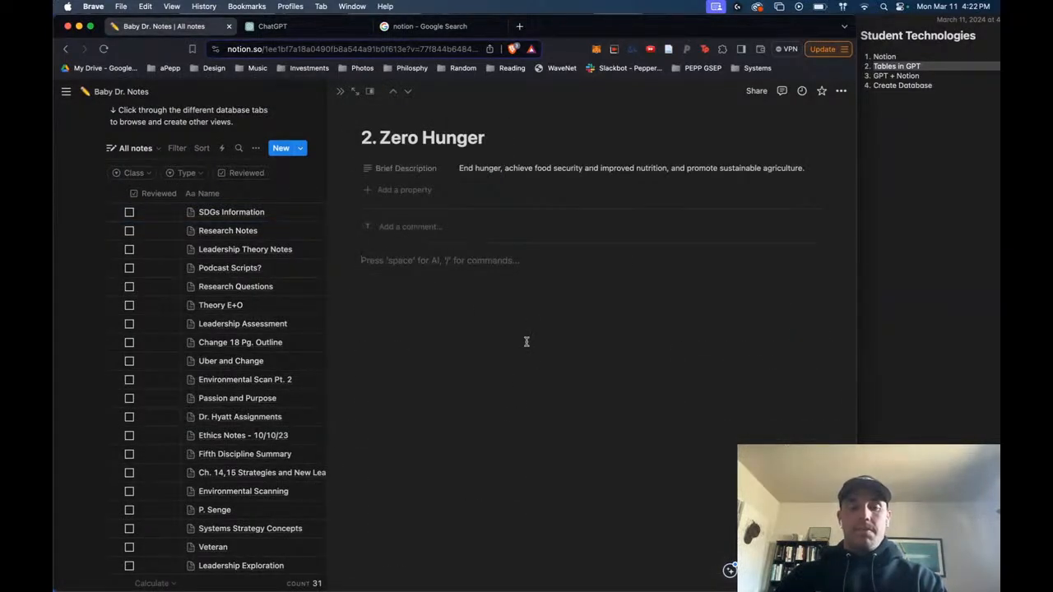
key("super+v")
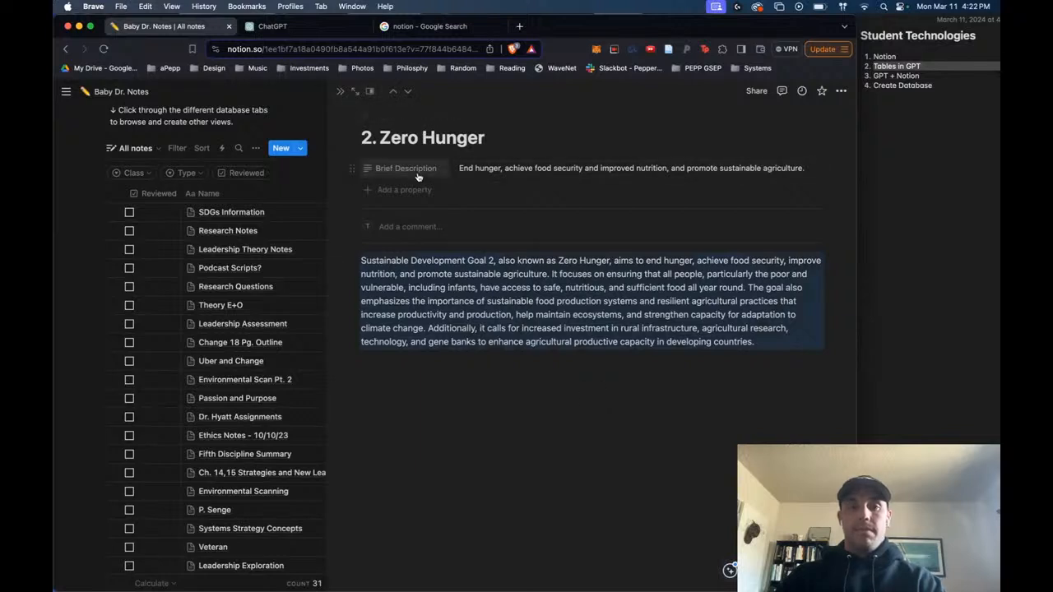
- Move on to Notion's Good Health and Well-being page and fill its body with the SDG 3 summary copied from ChatGPT
left_click(394, 94)
left_click(407, 93)
left_click(407, 95)
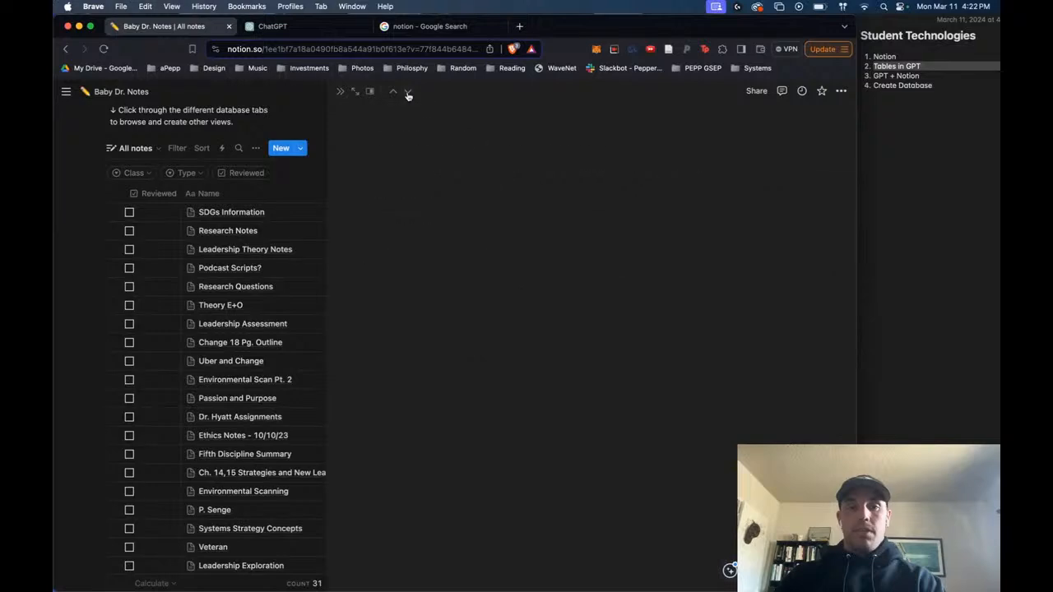
left_click(313, 26)
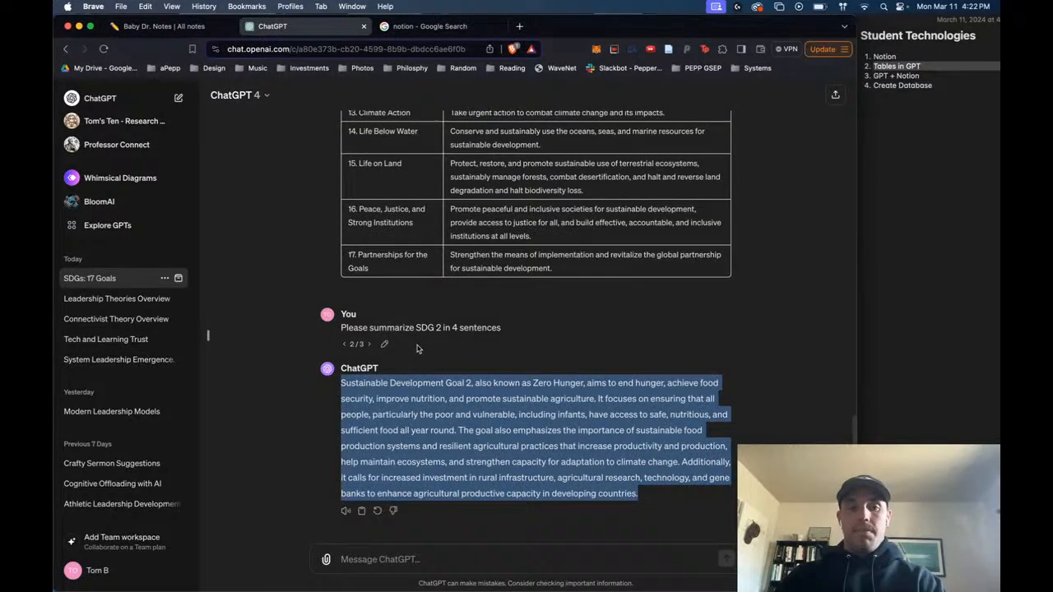
left_click(369, 344)
left_click_drag(341, 383, 542, 493)
key("super+c")
key("ctrl+shift+Tab")
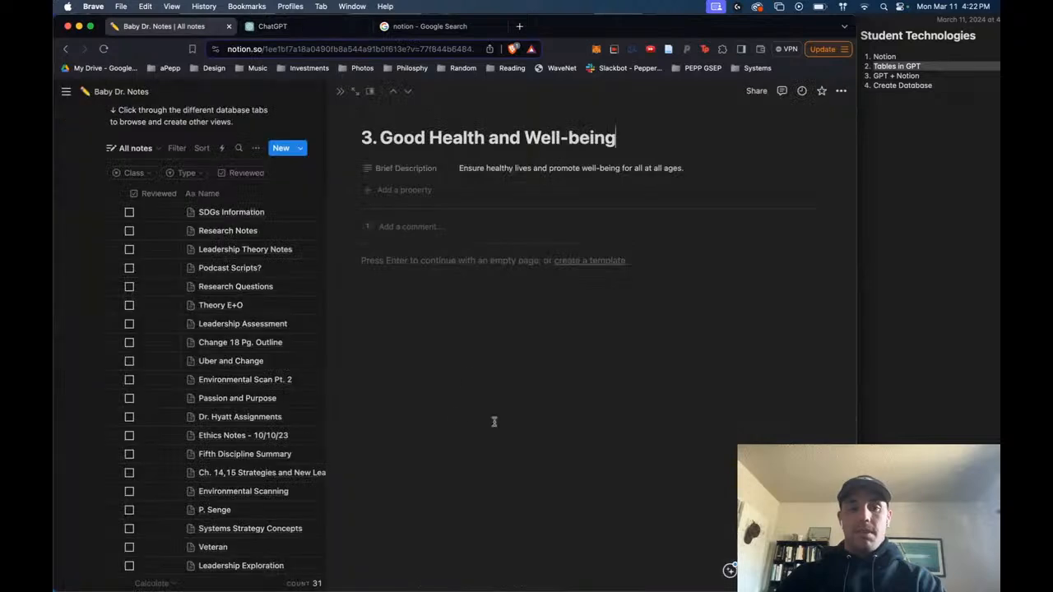
key("Return")
key("super+v")
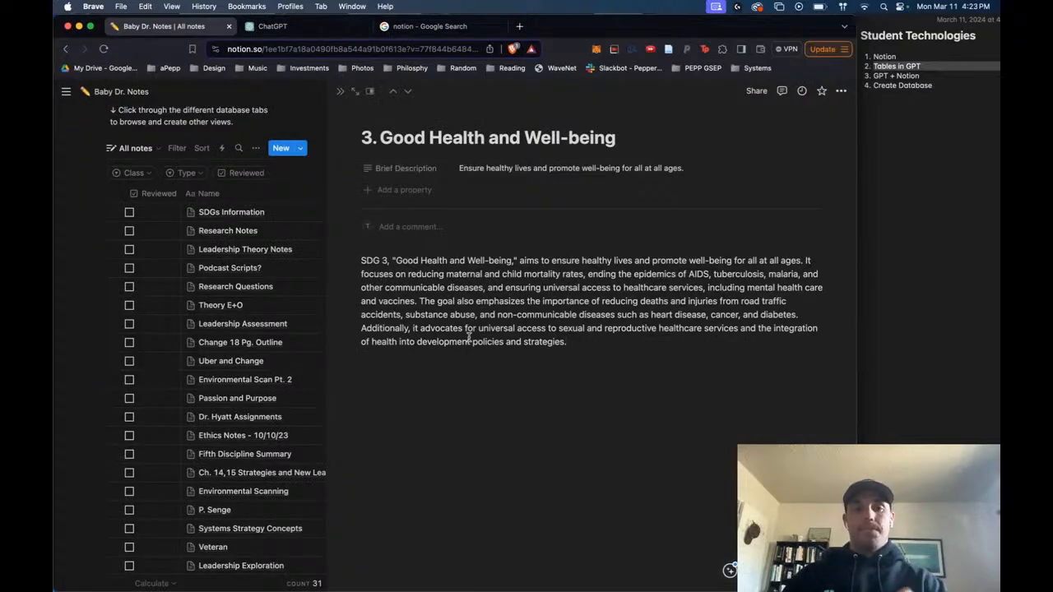
- Close the Good Health and Well-being page to return to the full notes database
left_click(340, 91)
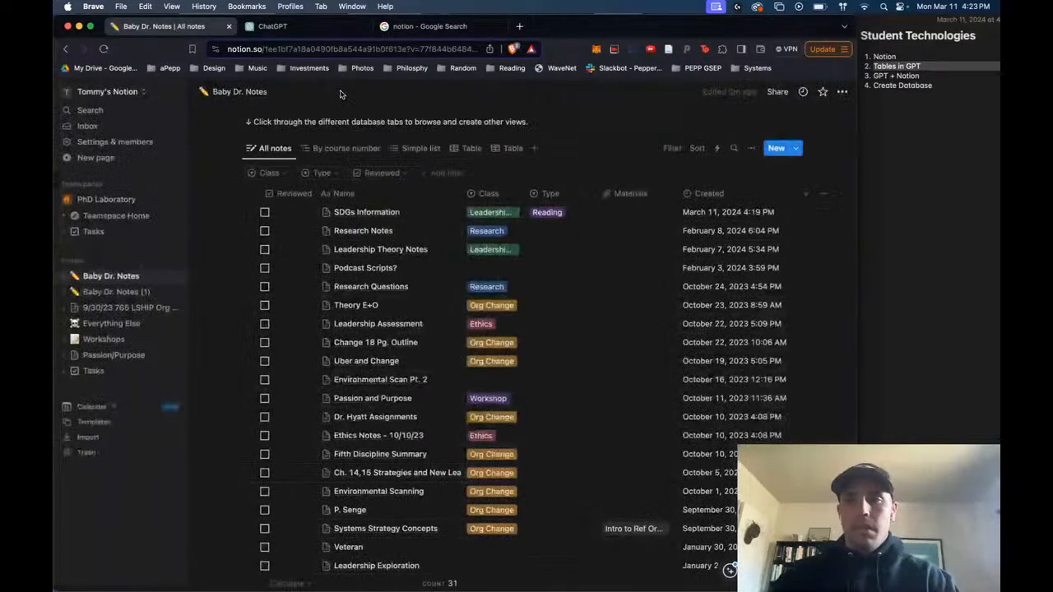
left_click(610, 124)
type(".")
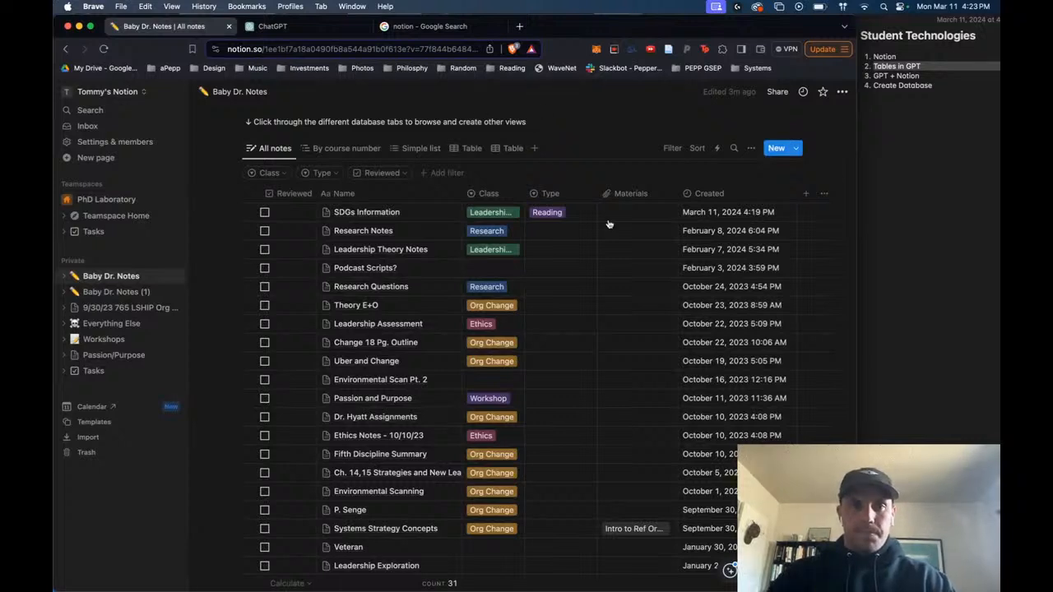
- Switch to ChatGPT and look back from the SDG 3 summary to the table of the 17 goals
left_click(304, 30)
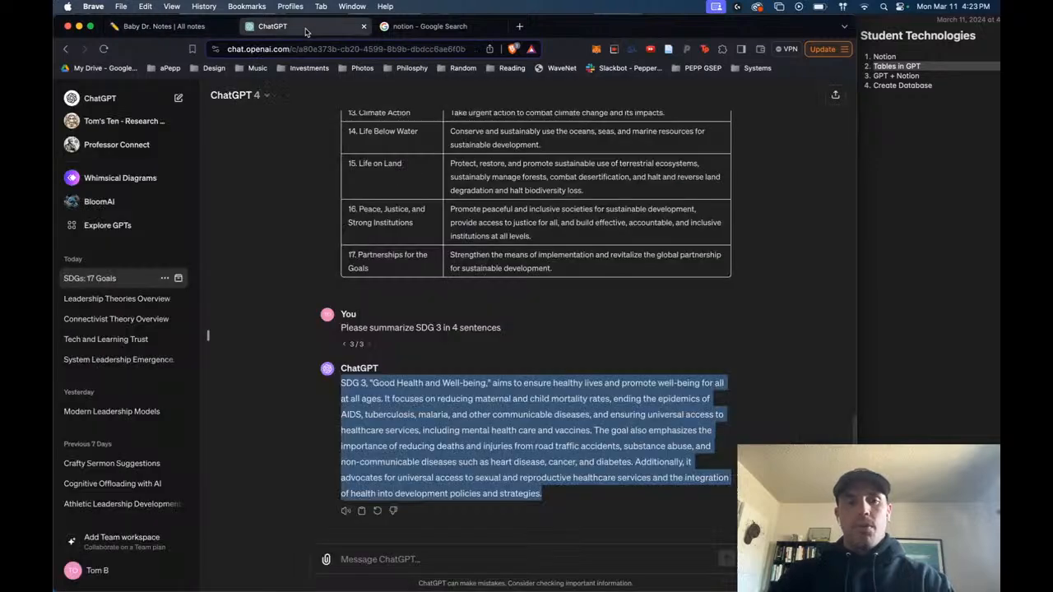
left_click(604, 347)
scroll(603, 348, "up", 3)
scroll(604, 348, "down", 3)
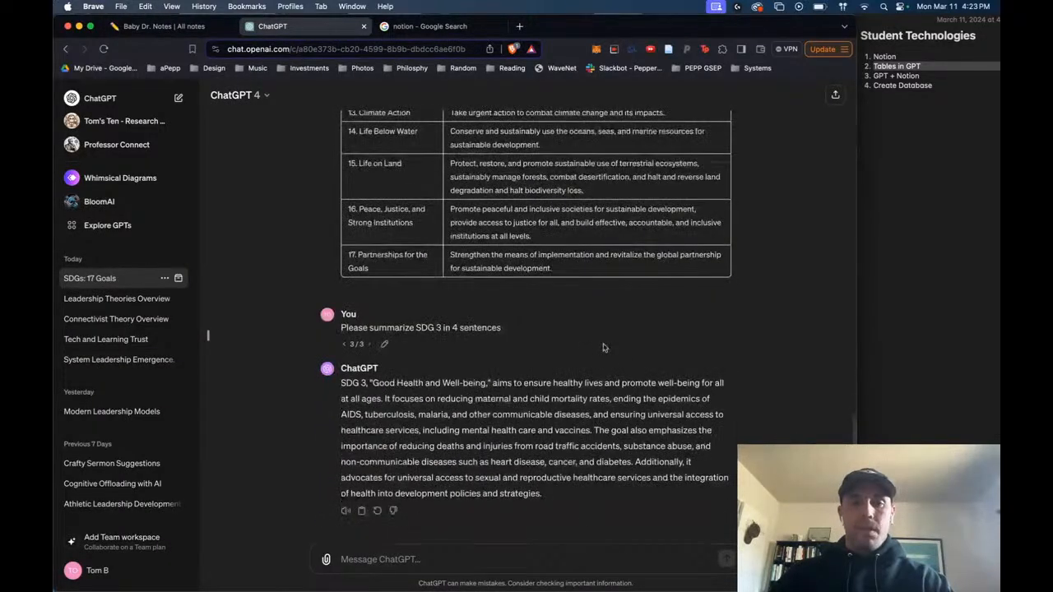
left_click(499, 556)
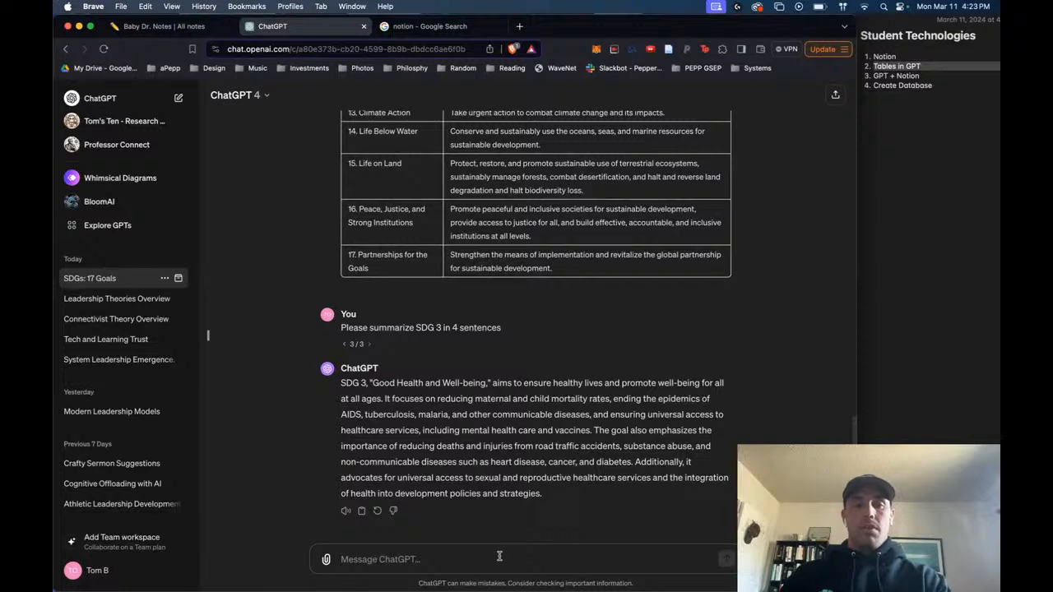
scroll(498, 557, "up", 10)
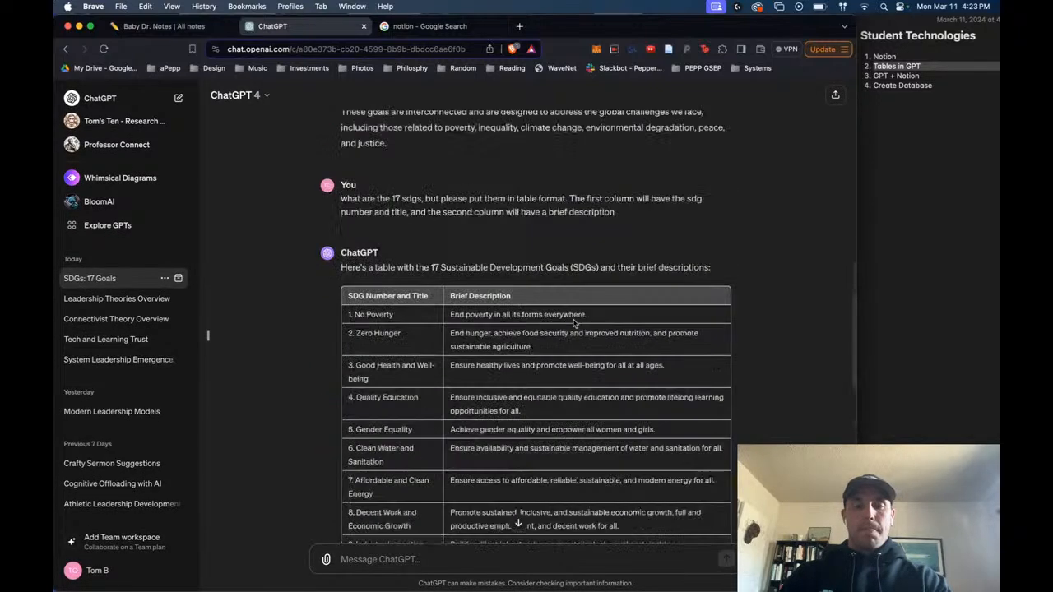
scroll(573, 323, "down", 10)
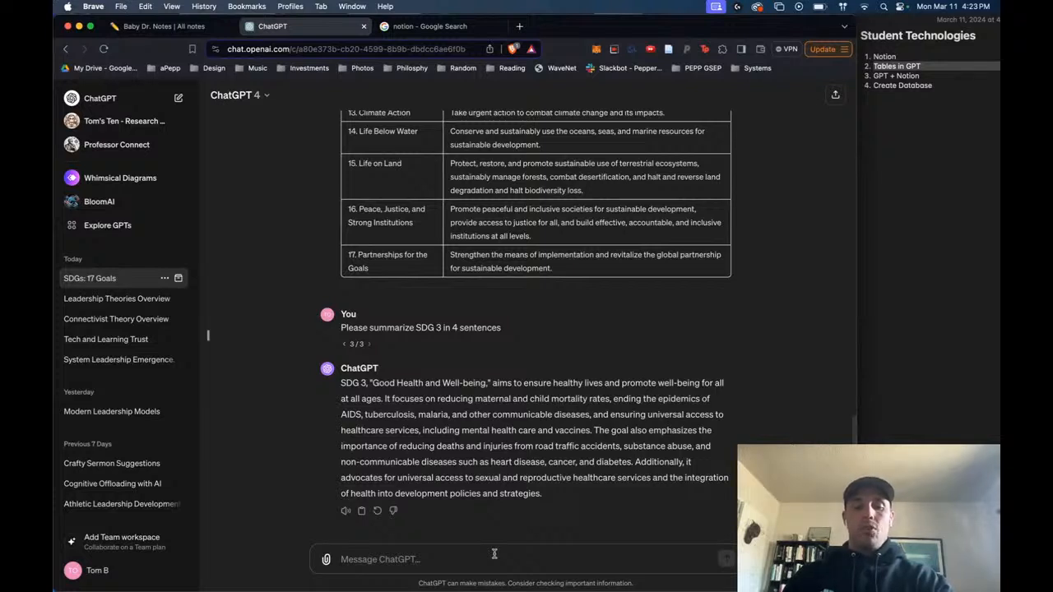
type("@")
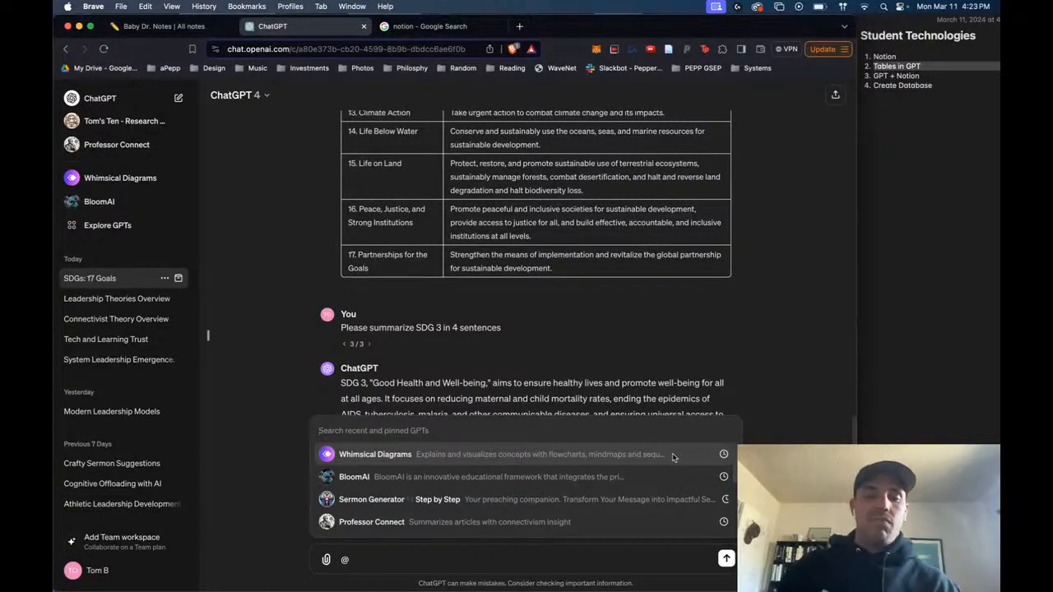
left_click(425, 563)
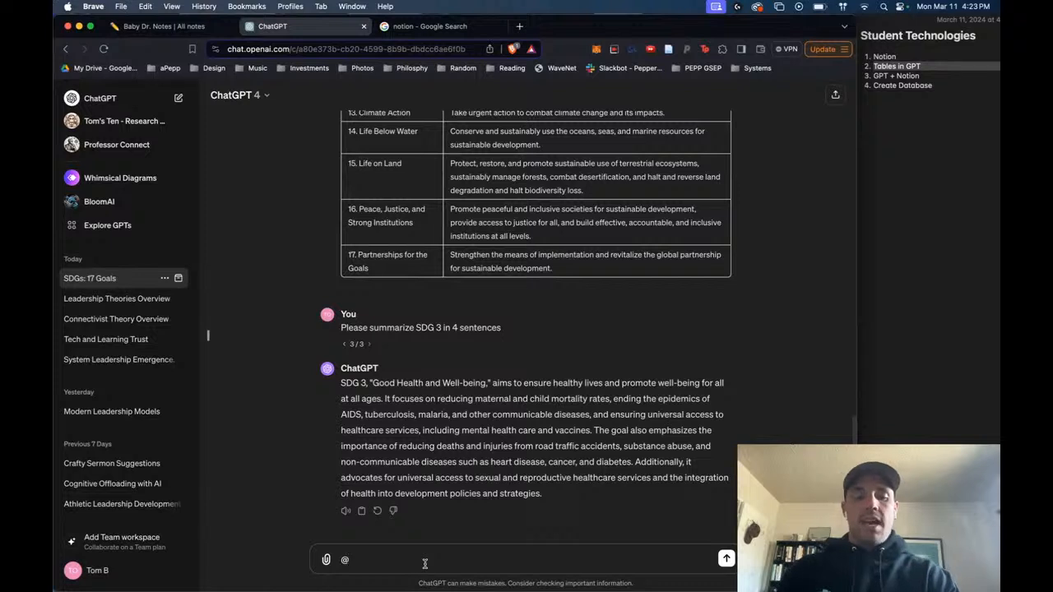
type("whim")
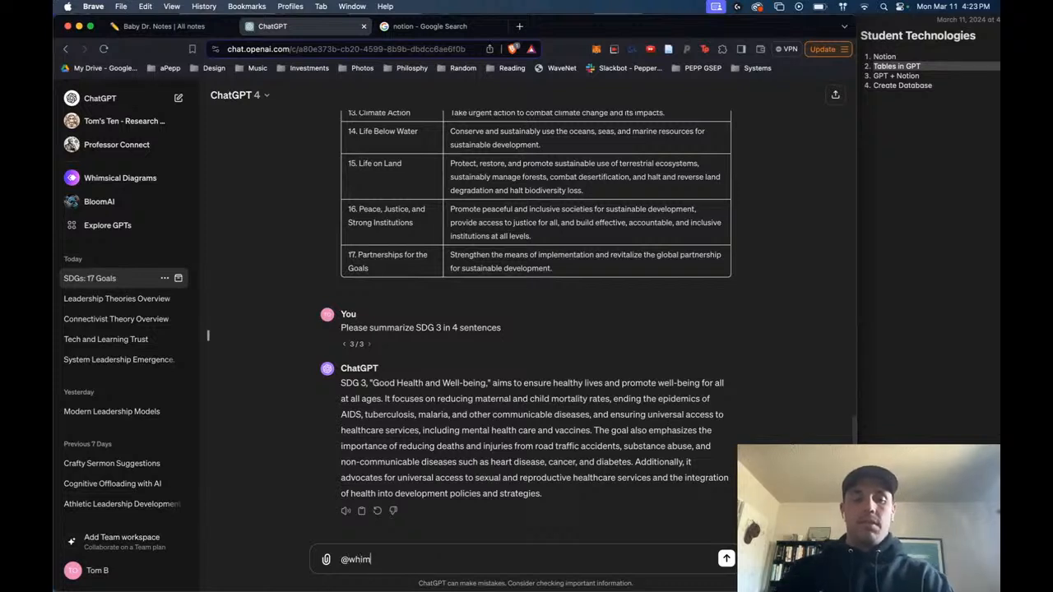
type("sical")
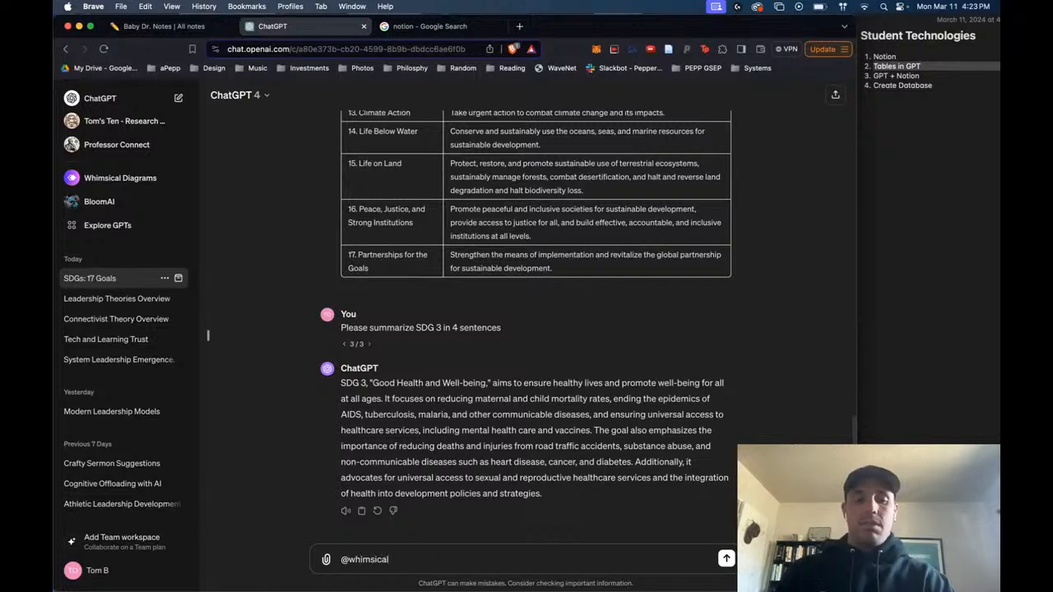
- Mention the Whimsical Diagrams GPT in the chat and send it "use the previous table and make it a mind map"
key("super+a")
type("@")
key("Return")
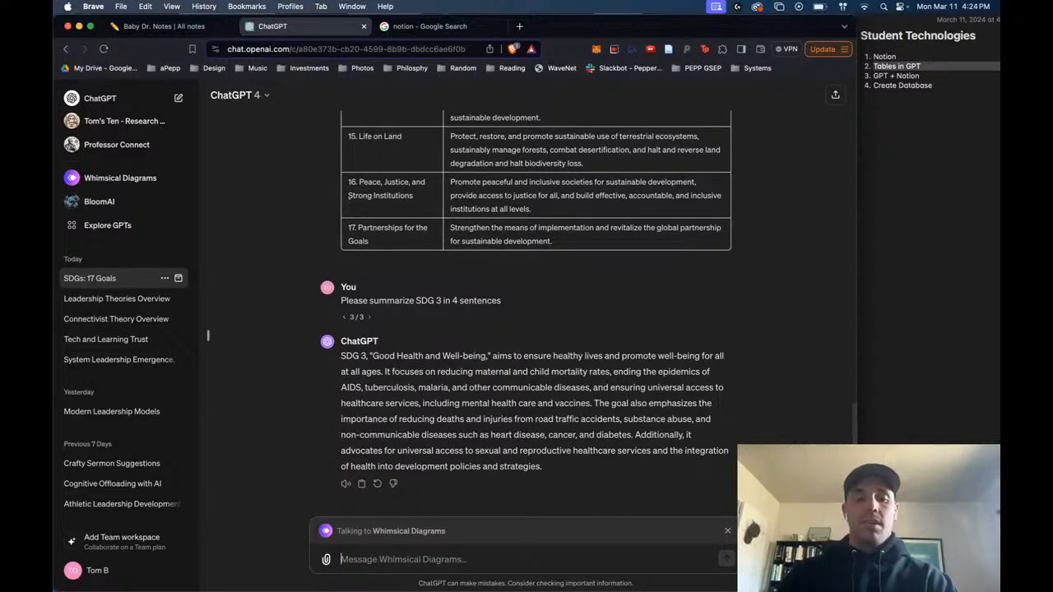
type("use the pr")
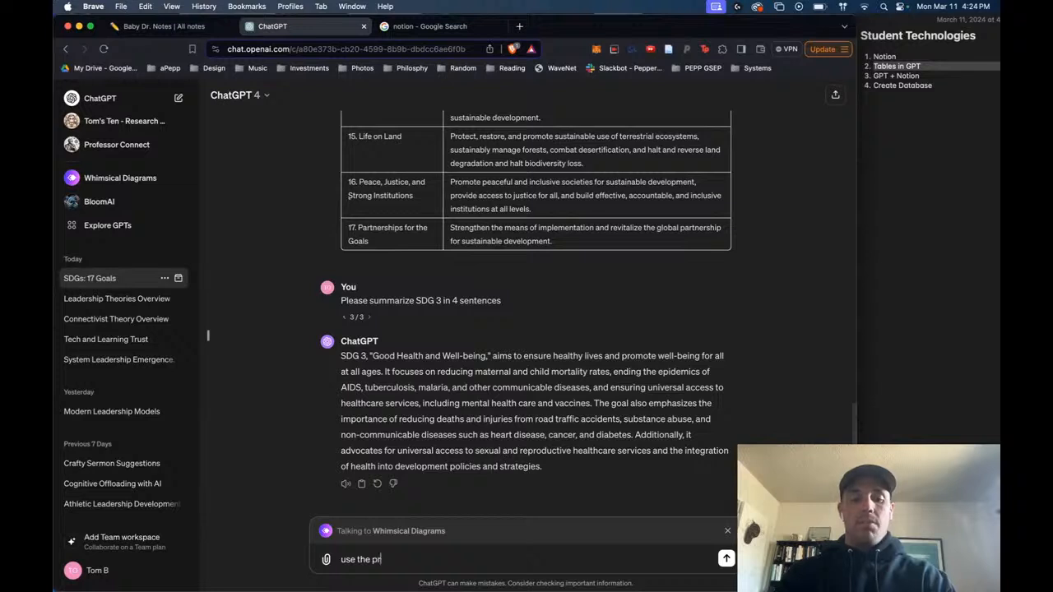
type("evious table and")
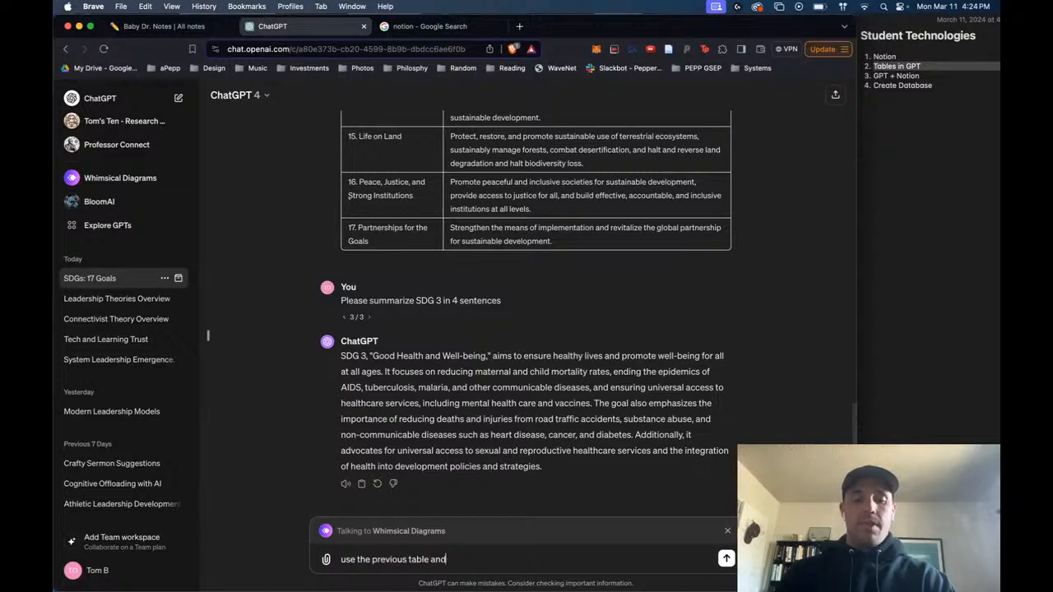
type(" make it a mind map")
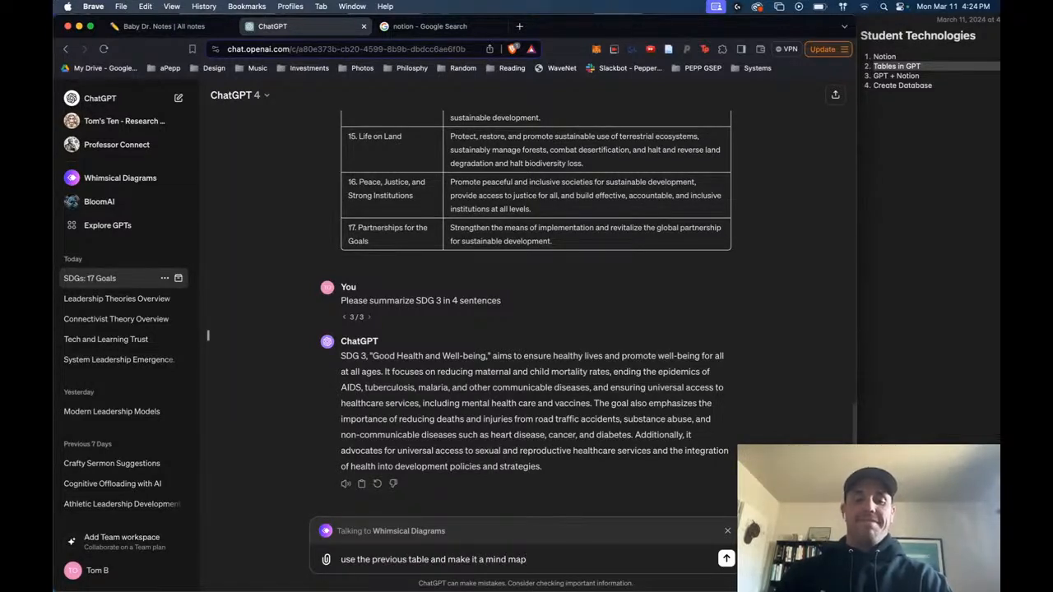
key("Return")
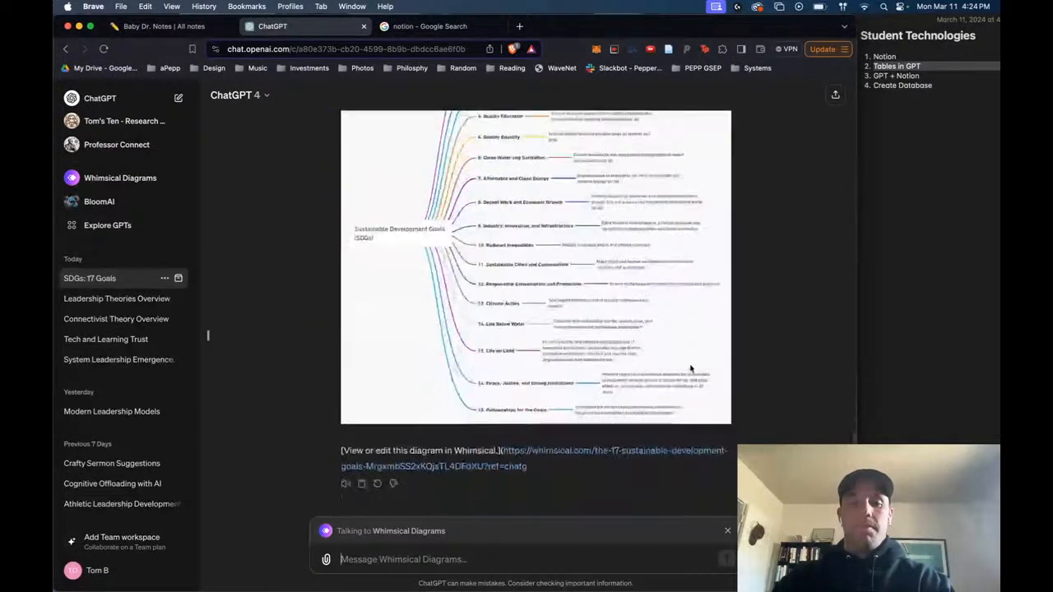
- Look over the generated SDG mind map, from its first goal down to the Whimsical link
scroll(691, 368, "up", 2)
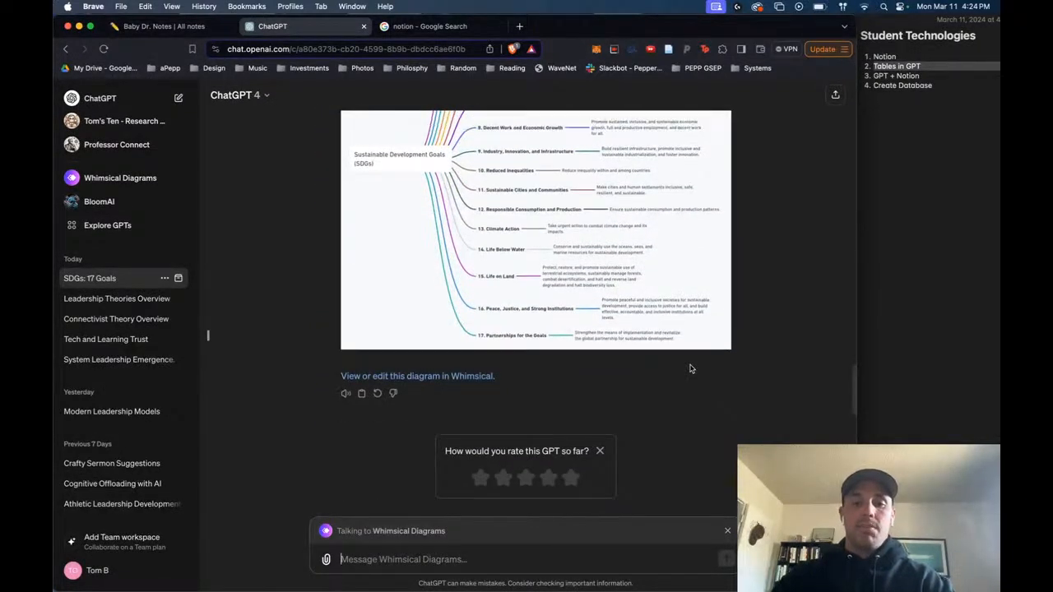
scroll(691, 368, "up", 3)
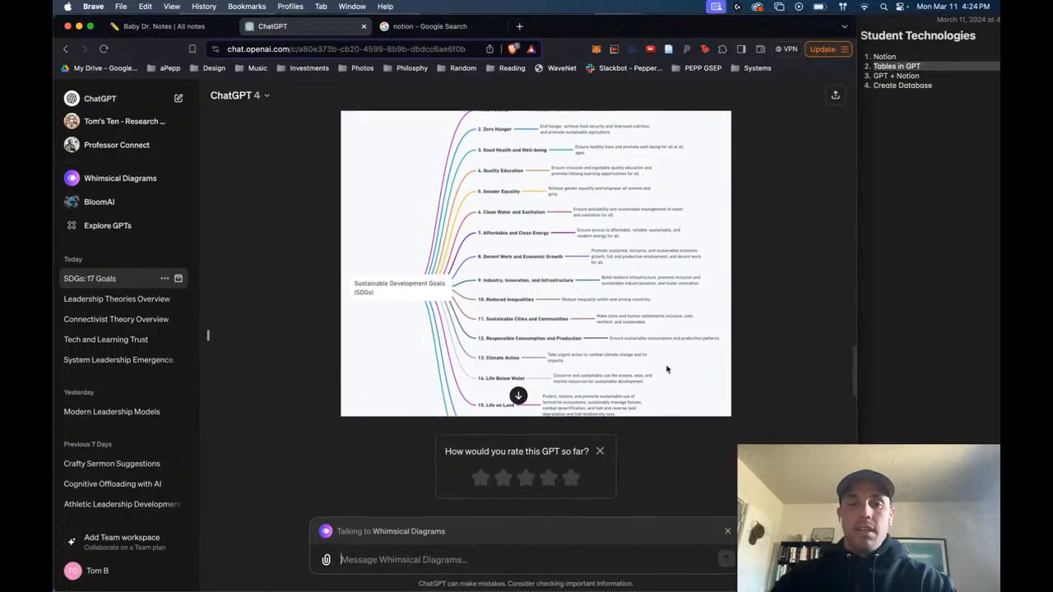
scroll(664, 366, "down", 1)
scroll(664, 365, "down", 2)
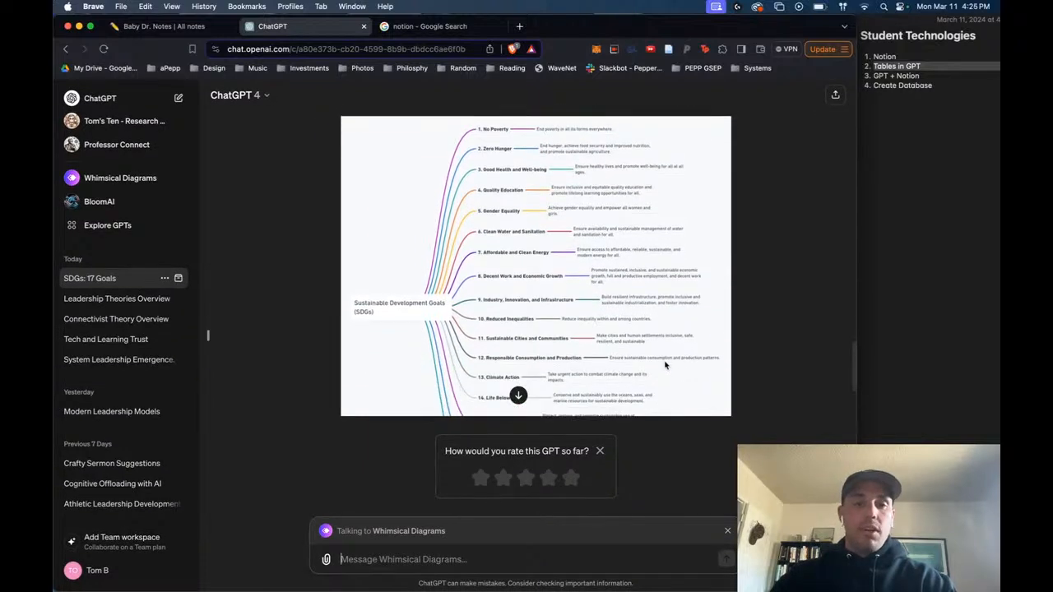
scroll(664, 365, "down", 5)
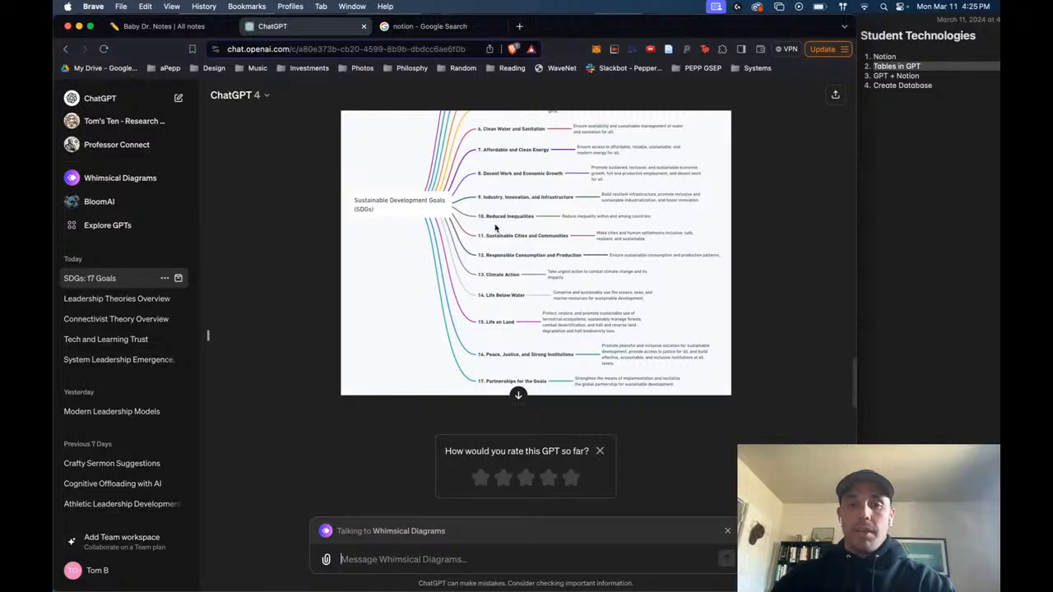
scroll(494, 227, "up", 5)
scroll(495, 228, "down", 1)
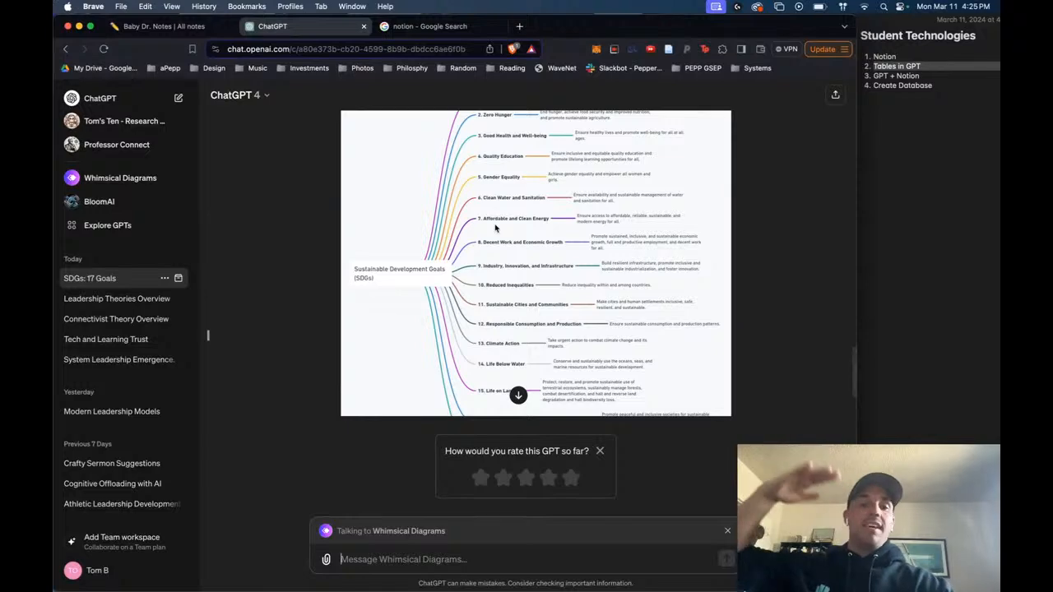
scroll(495, 228, "down", 4)
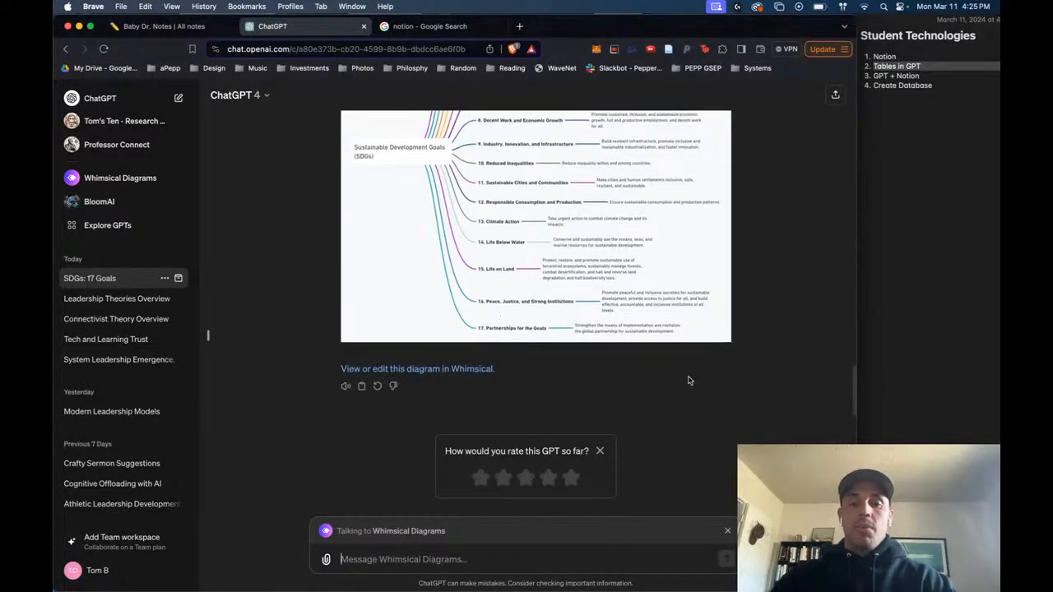
scroll(688, 380, "up", 5)
scroll(688, 378, "down", 5)
- Copy the mind map image into Notion's SDGs Information page below the SDG table, and add an empty line under it
right_click(615, 283)
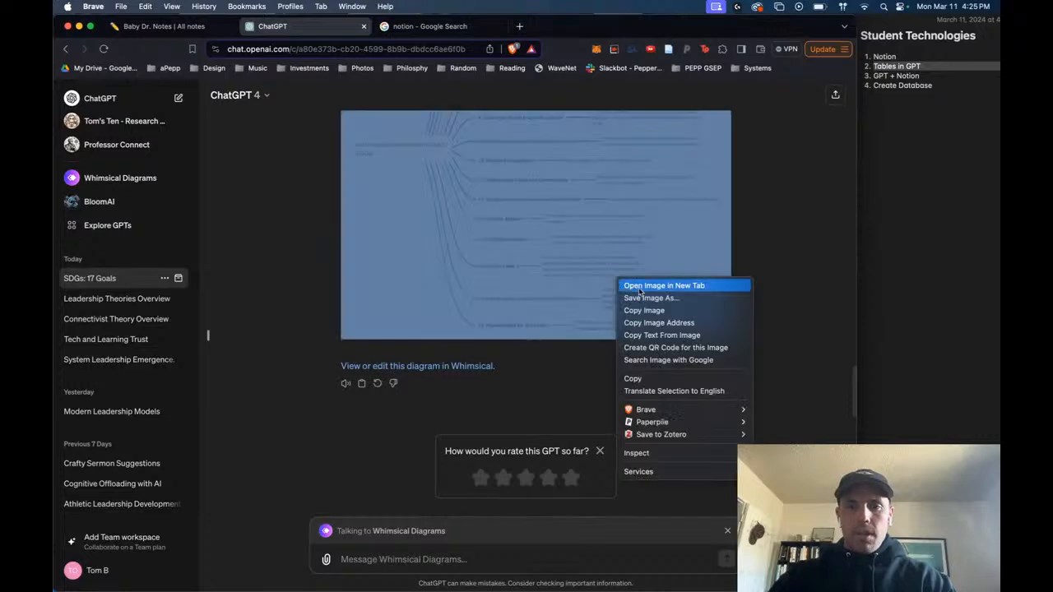
left_click(650, 308)
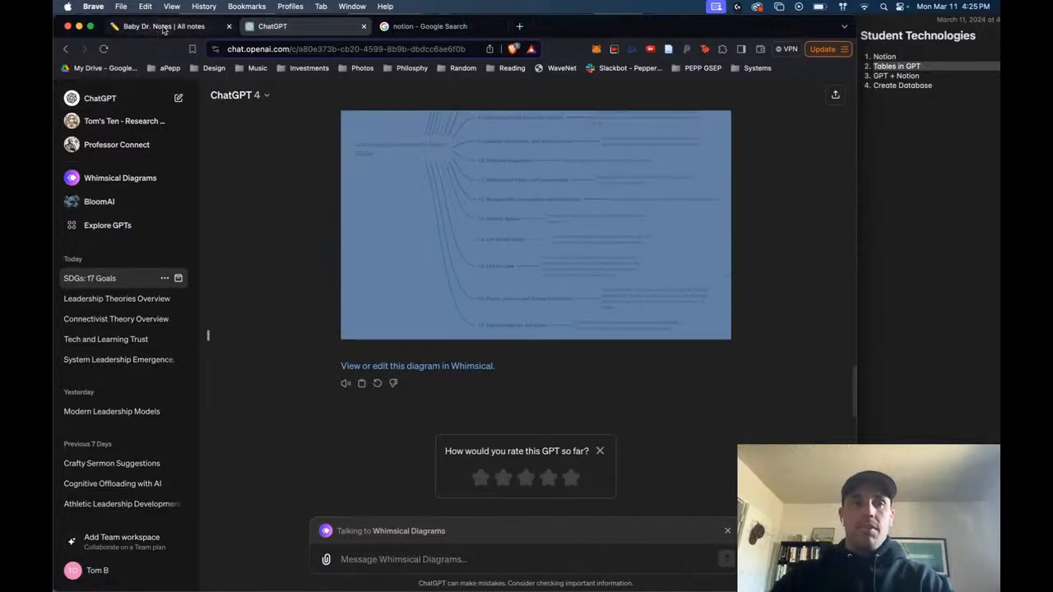
left_click(163, 26)
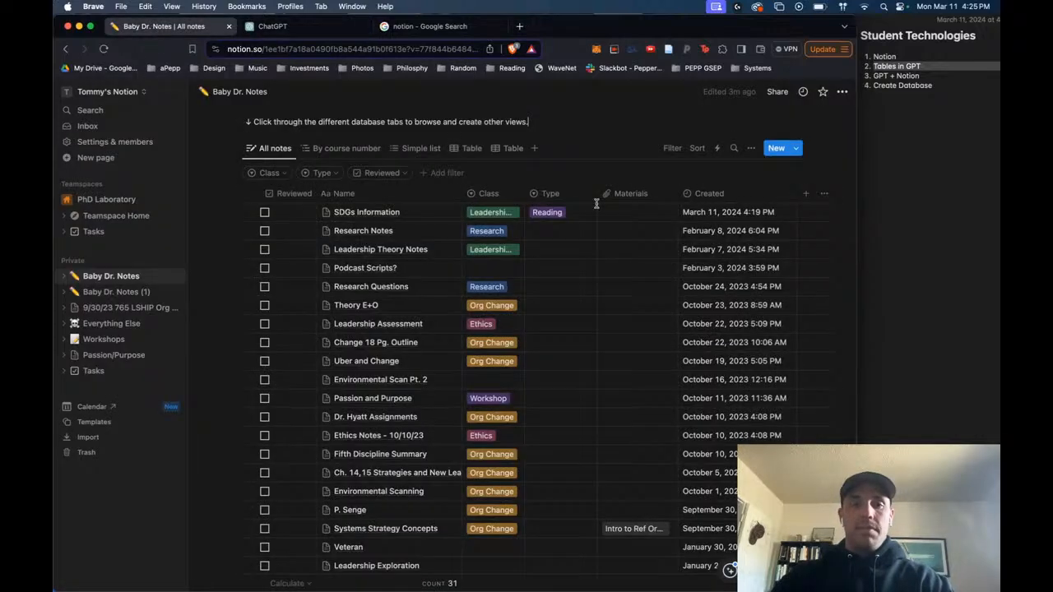
left_click(433, 213)
scroll(625, 394, "down", 5)
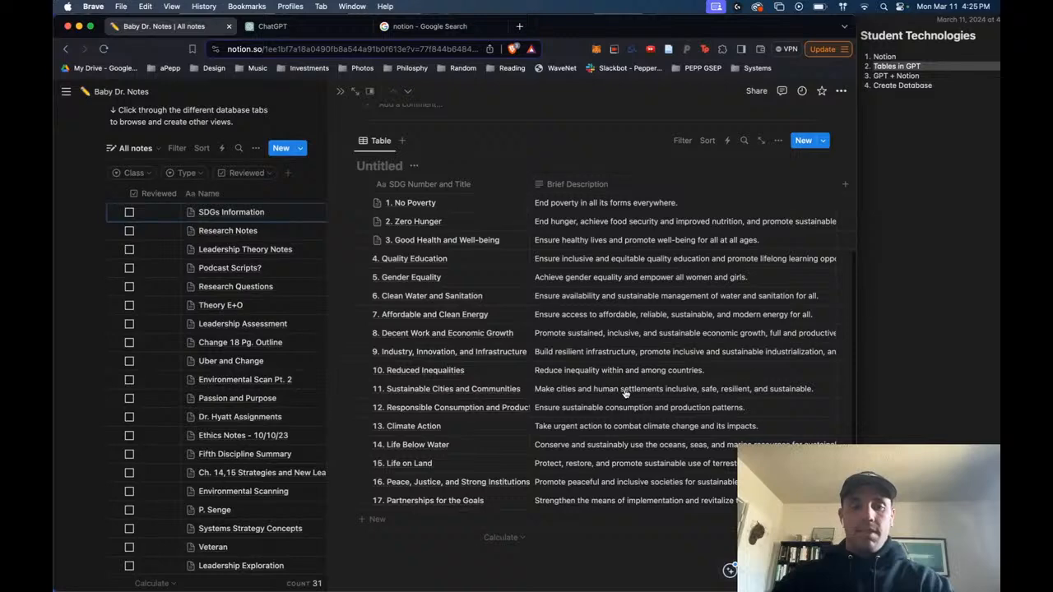
left_click(474, 556)
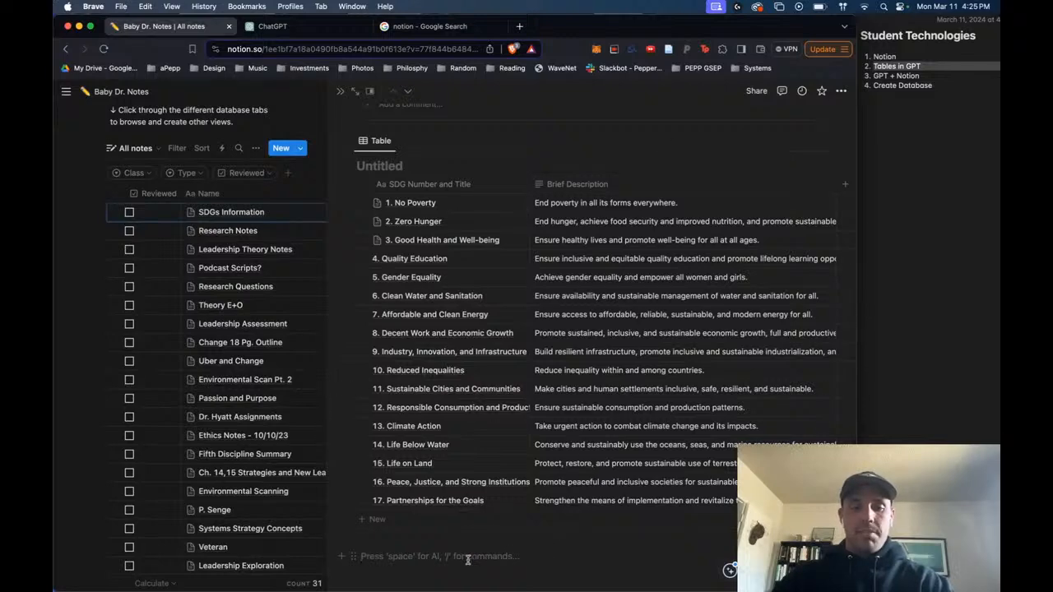
key("super+v")
scroll(582, 477, "down", 5)
scroll(582, 477, "down", 3)
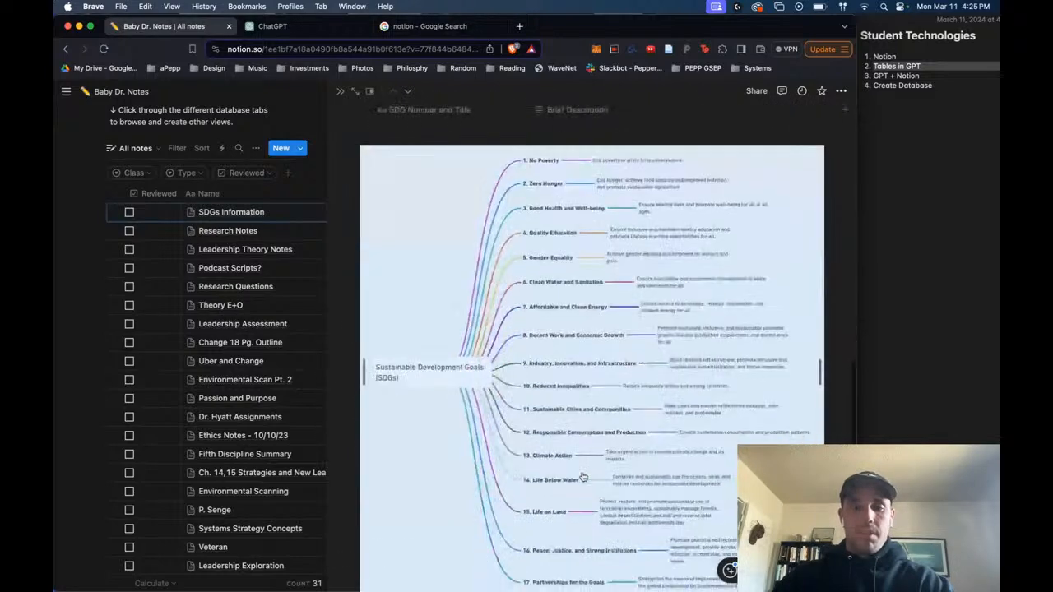
scroll(660, 497, "up", 12)
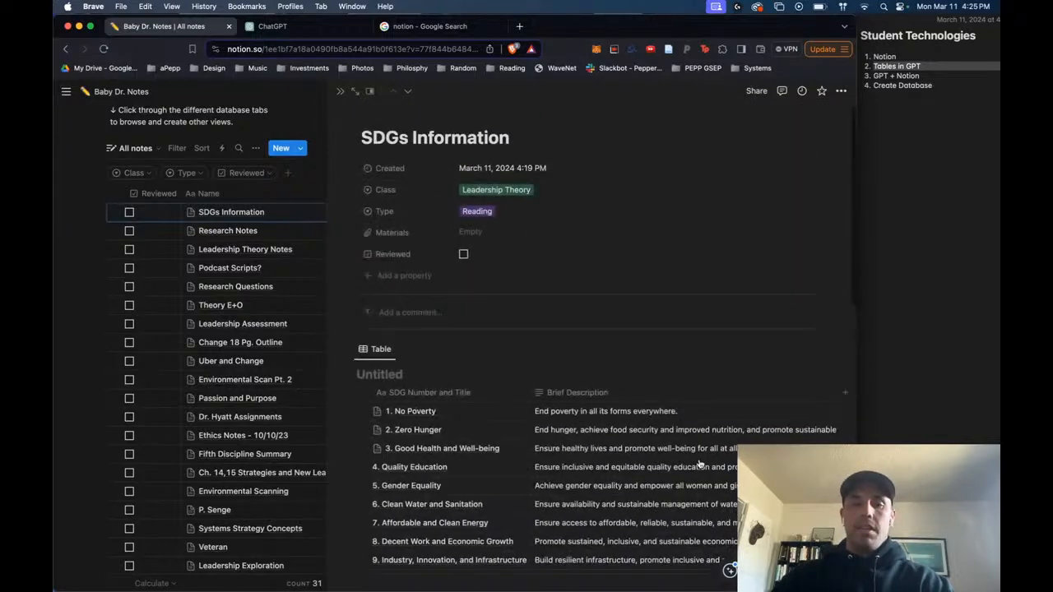
scroll(699, 465, "down", 12)
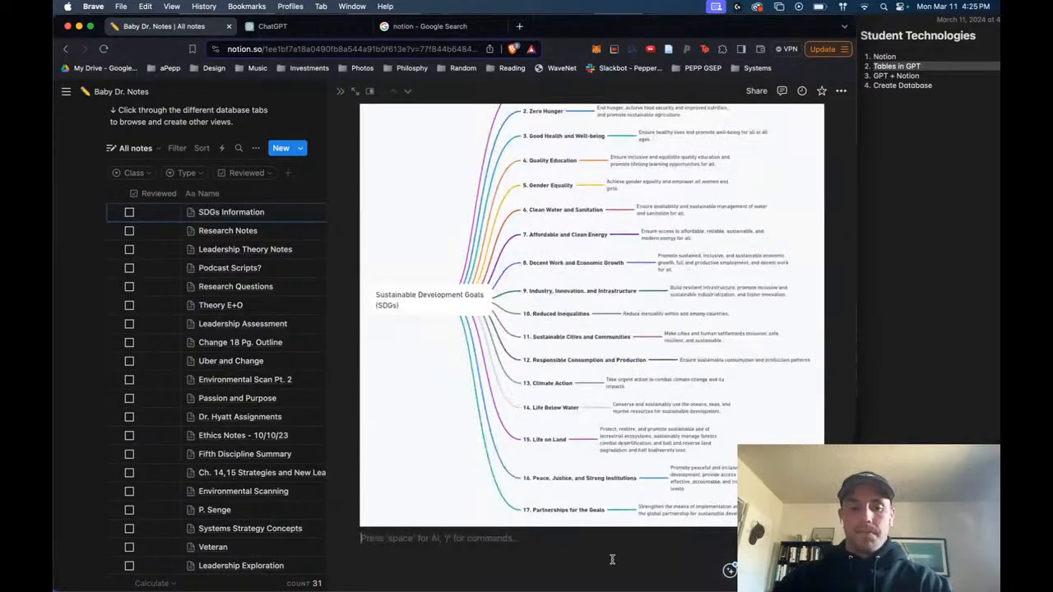
key("Return")
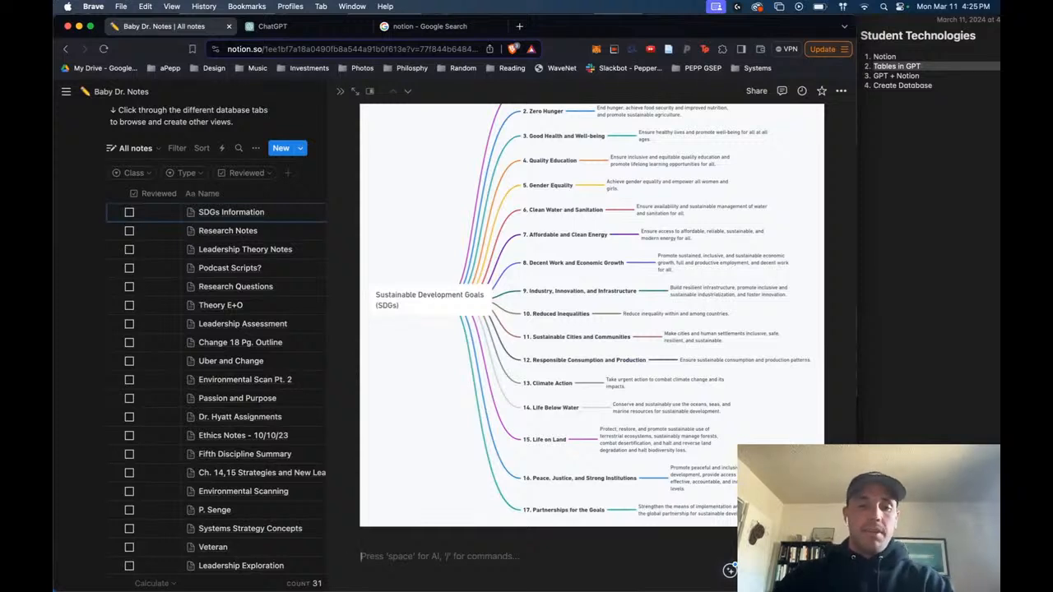
key("space")
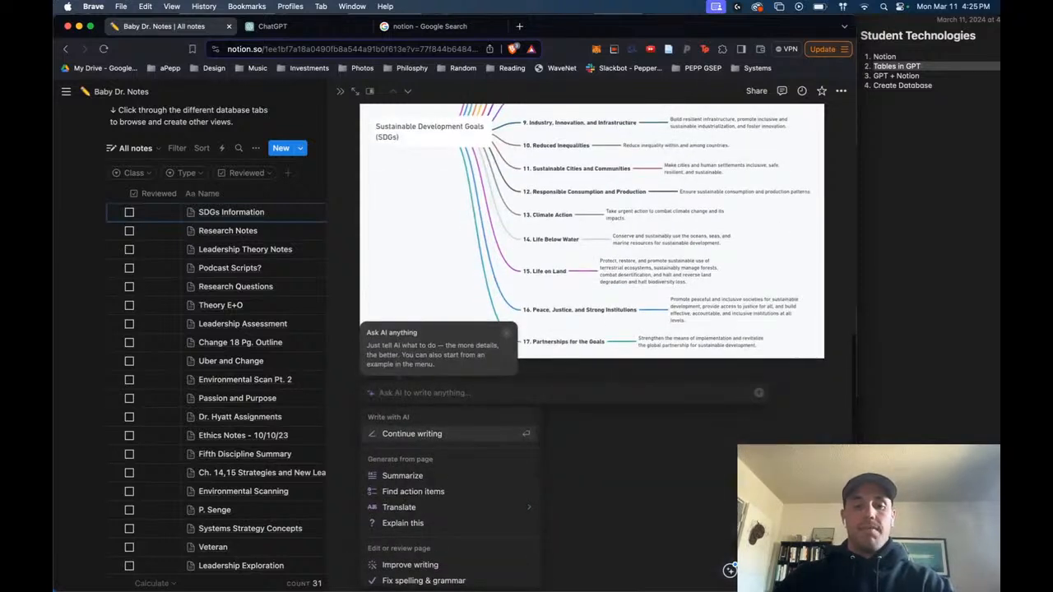
type("summ")
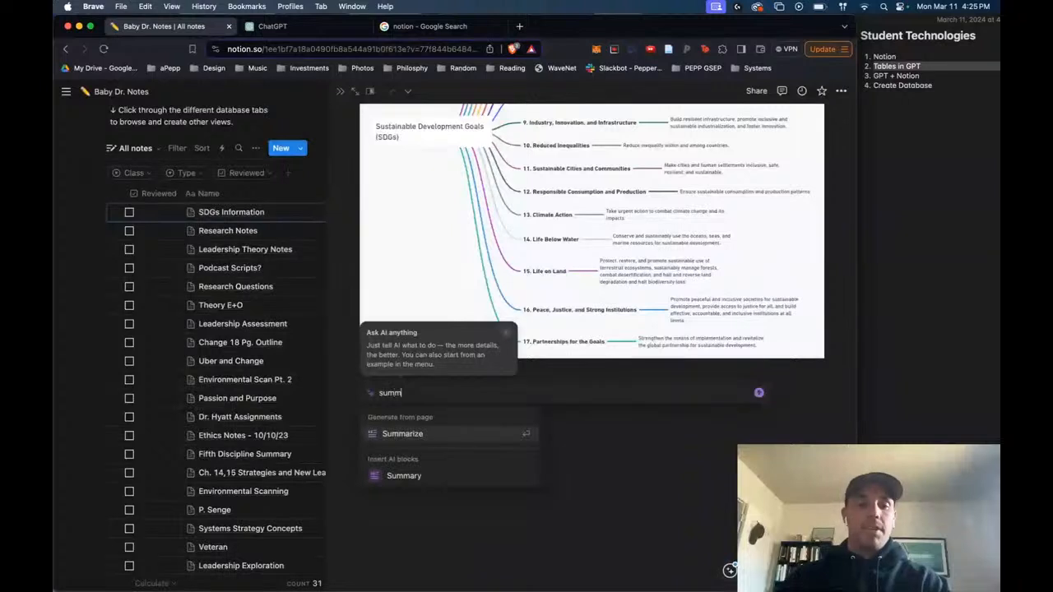
key("Escape")
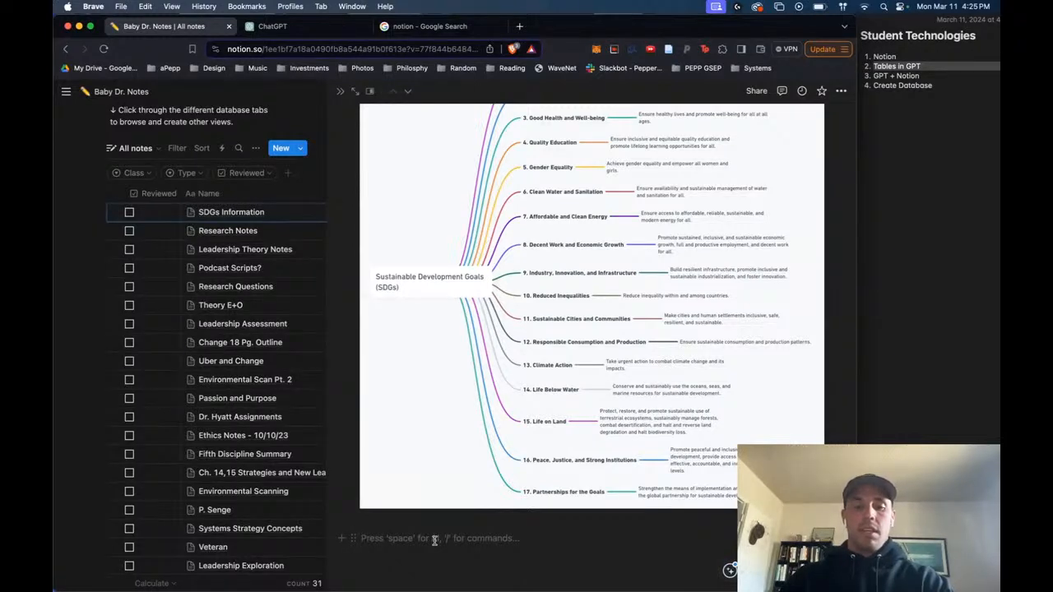
- Insert a bulleted list below the mind map with the items "dfhgdafg" and "dfgasdfg", plus an empty third bullet
type("/")
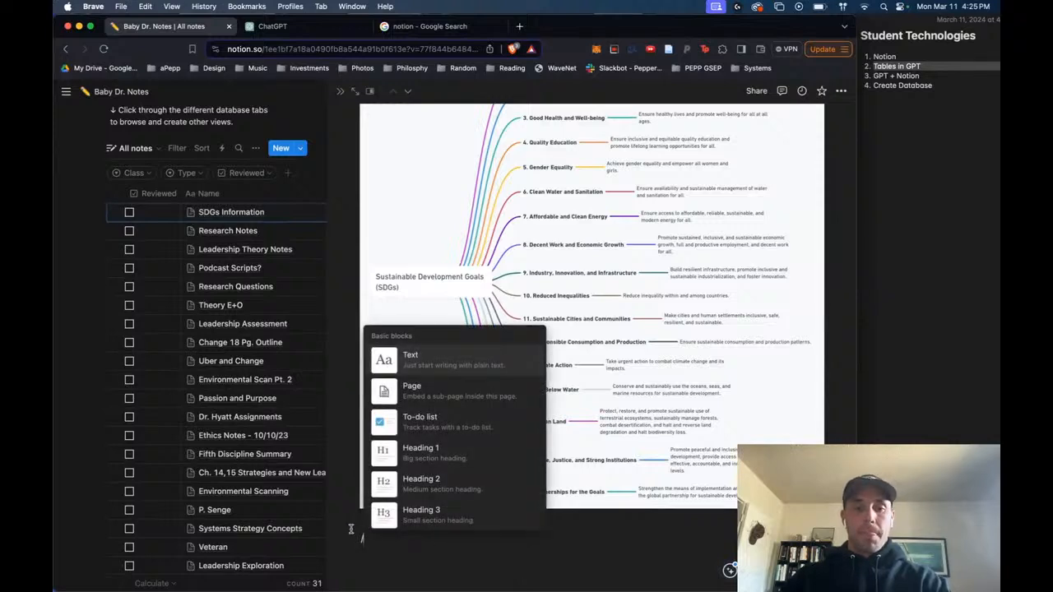
scroll(458, 393, "down", 3)
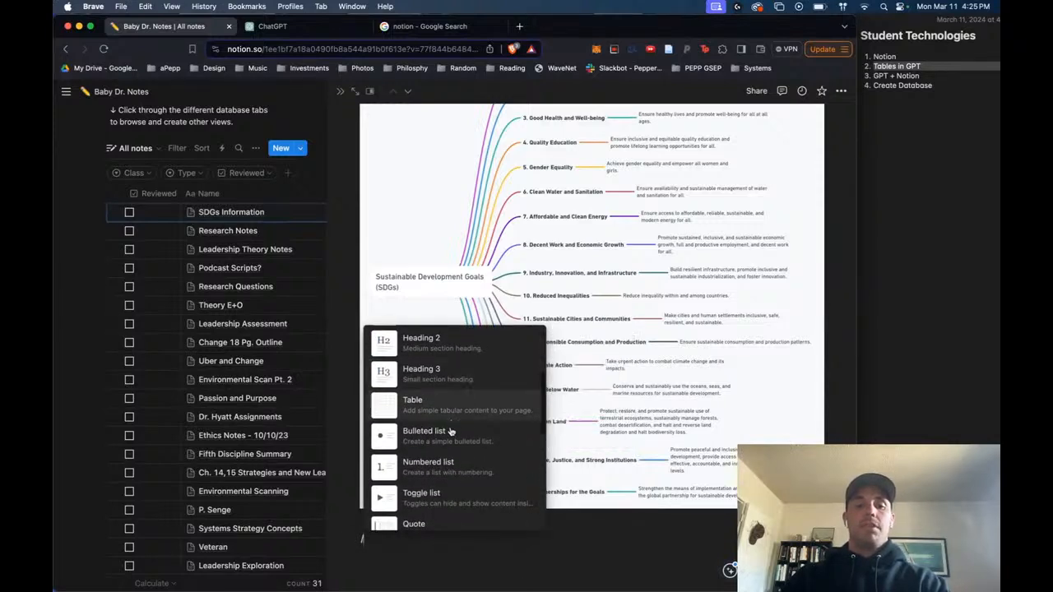
scroll(464, 420, "down", 3)
scroll(476, 409, "down", 3)
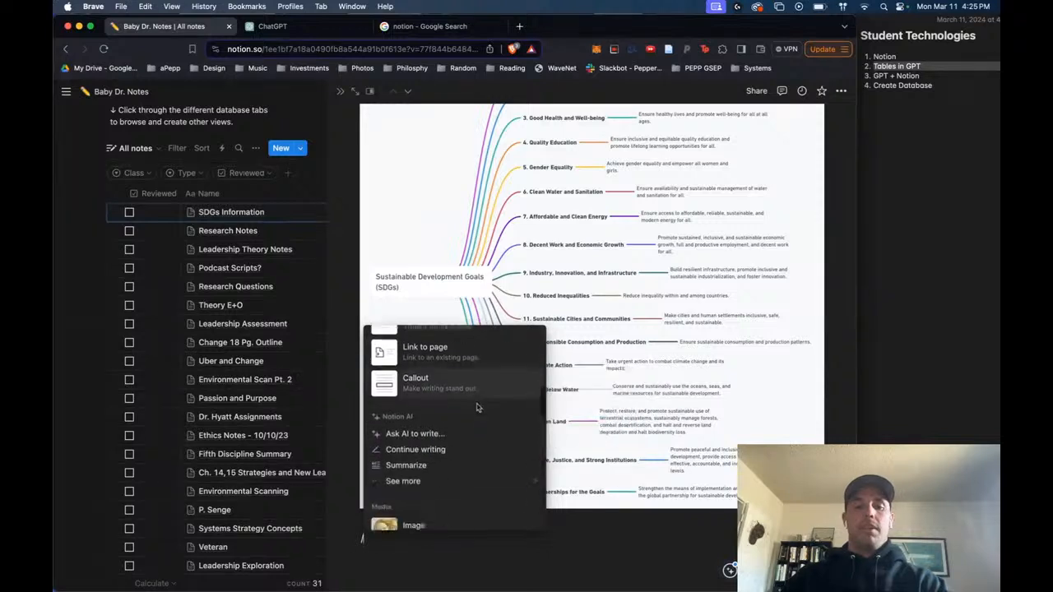
scroll(483, 369, "up", 3)
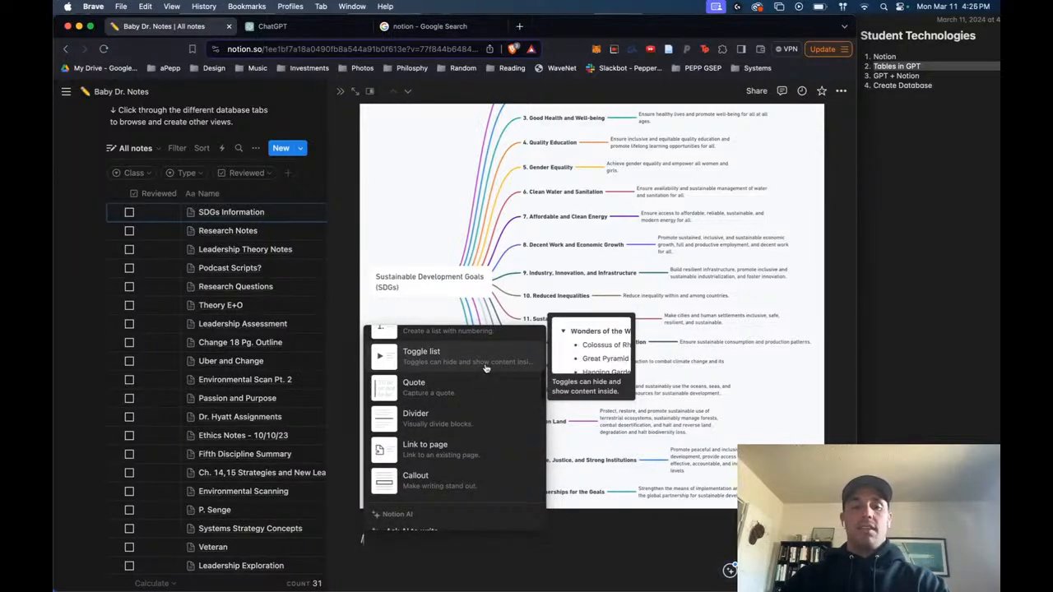
scroll(483, 367, "up", 3)
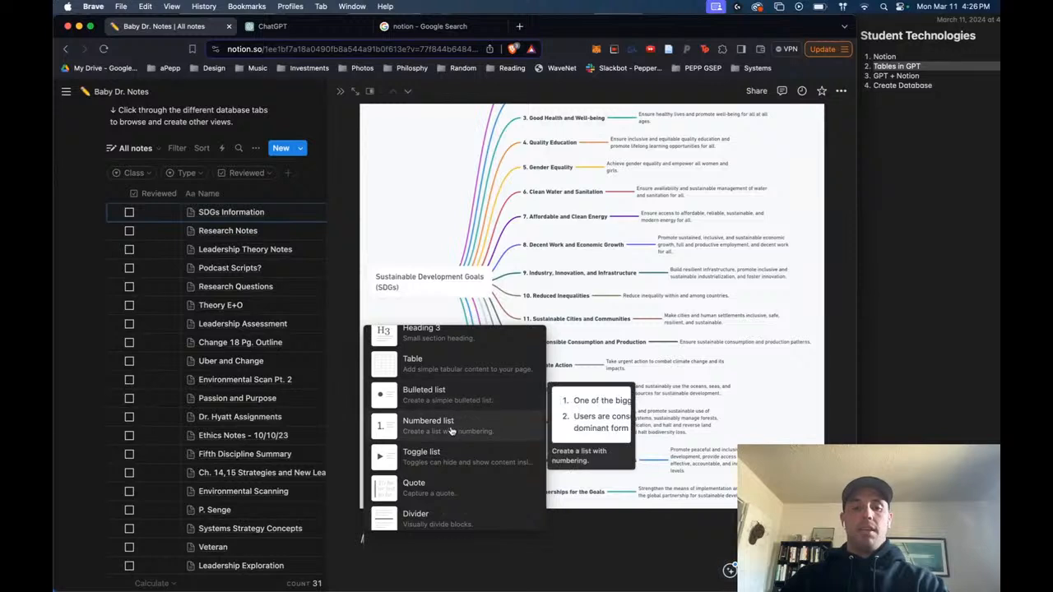
type("b")
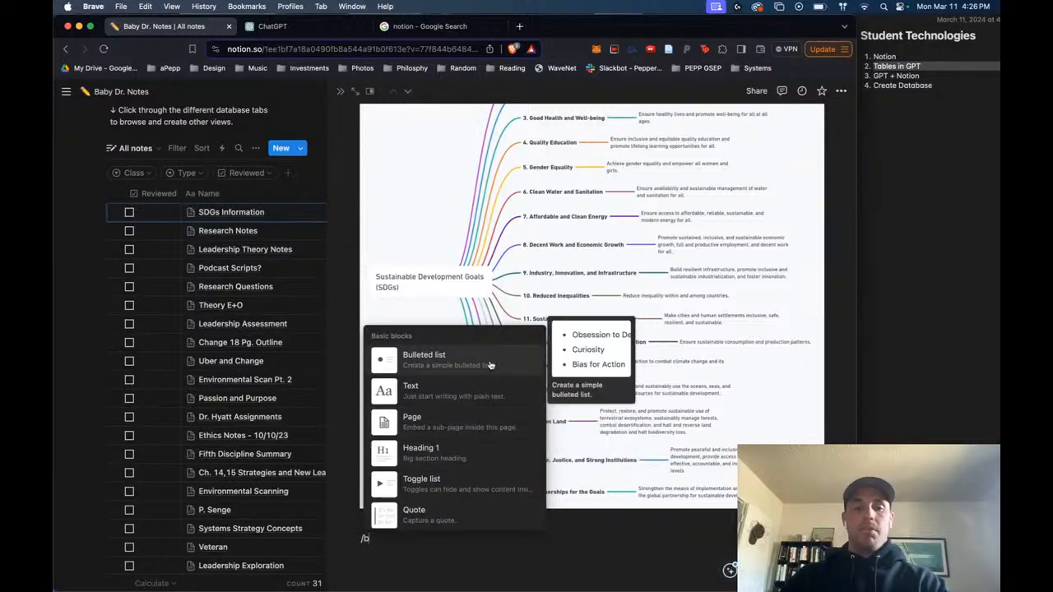
key("Return")
type("dfhgdafg")
key("Return")
type("dfgasdfg")
key("Return")
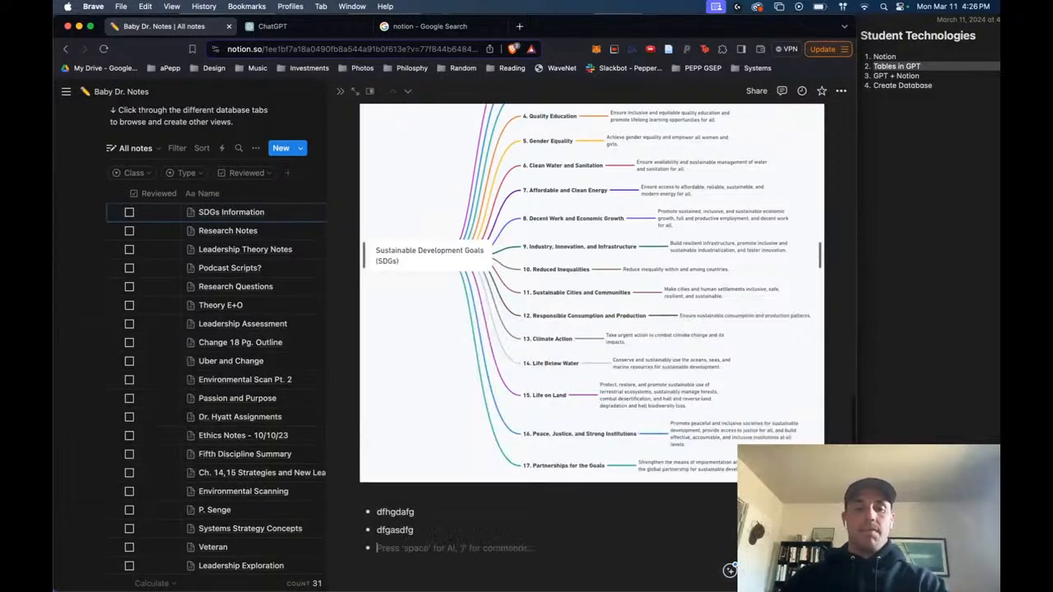
- Fill the third bullet below the mind map with "dsafgasdfg" and end the bulleted list with an empty line
type("dsafgasdfg")
key("Return")
key("Return")
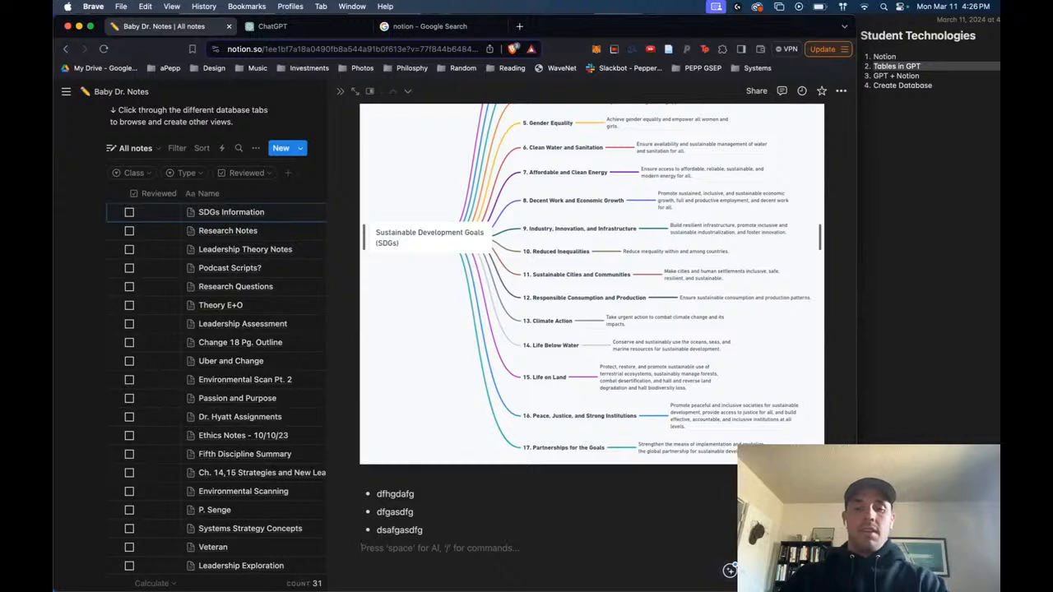
- Insert a Heading 1 block reading "Leadership!" below the bulleted list
type("/he")
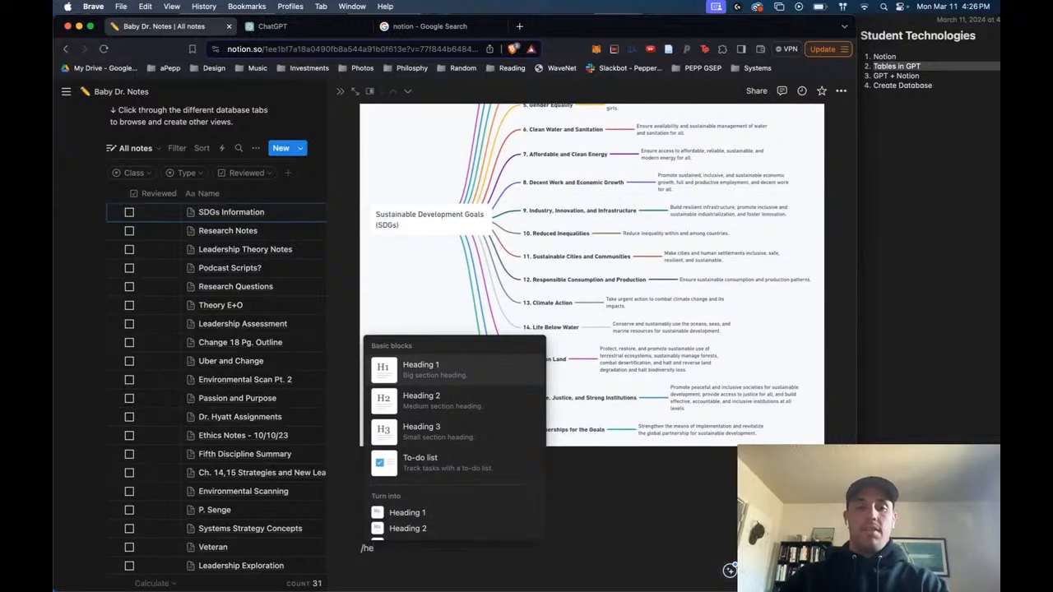
key("Return")
type("L")
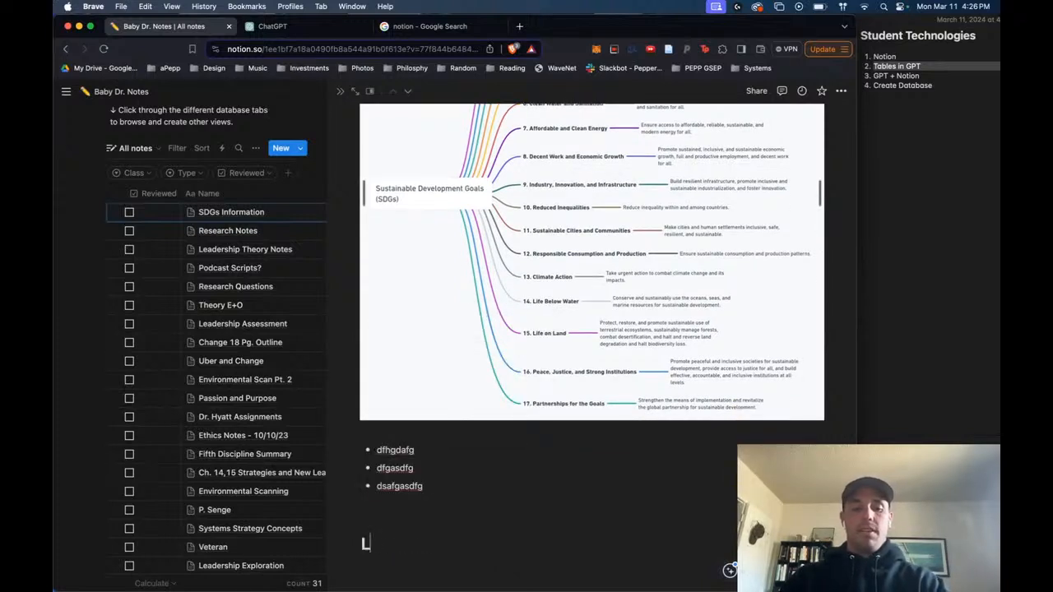
type("eadership!")
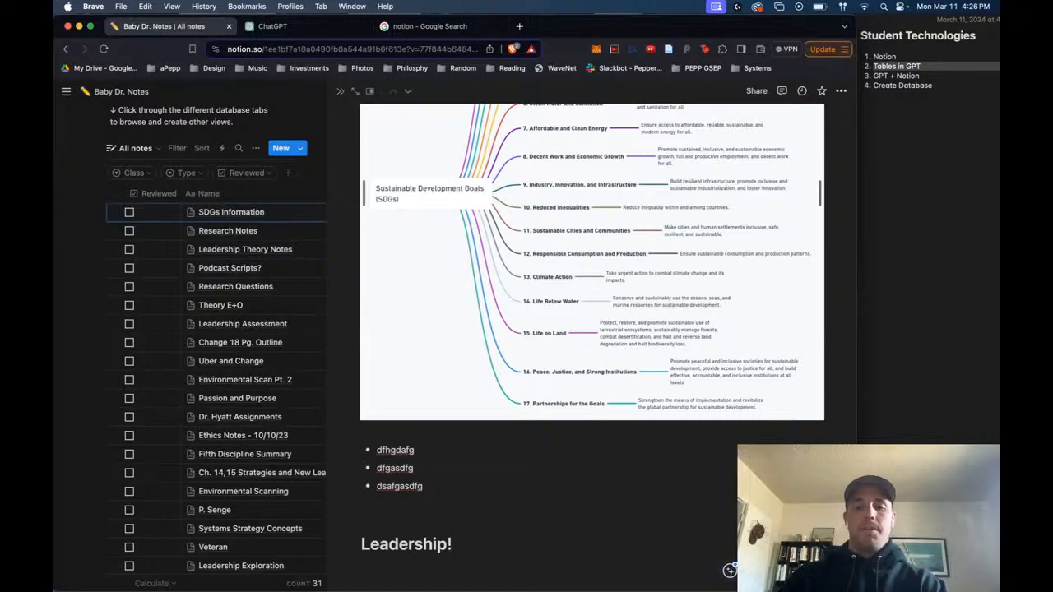
- Insert a bulleted list under the "Leadership!" heading with the items "adrsgsarg", "sdrgasrfg" and "dsfg", plus an empty fourth bullet
key("Return")
type("/bu")
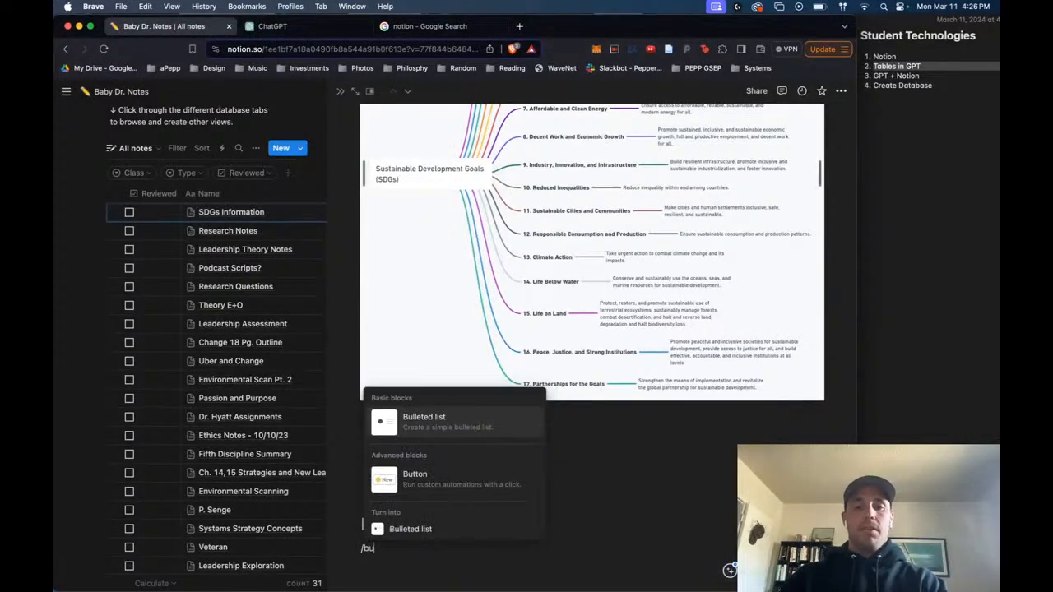
key("Return")
type("adrsgasrg")
key("Return")
type("sdrgasrfg")
key("Return")
type("dsfg")
key("Return")
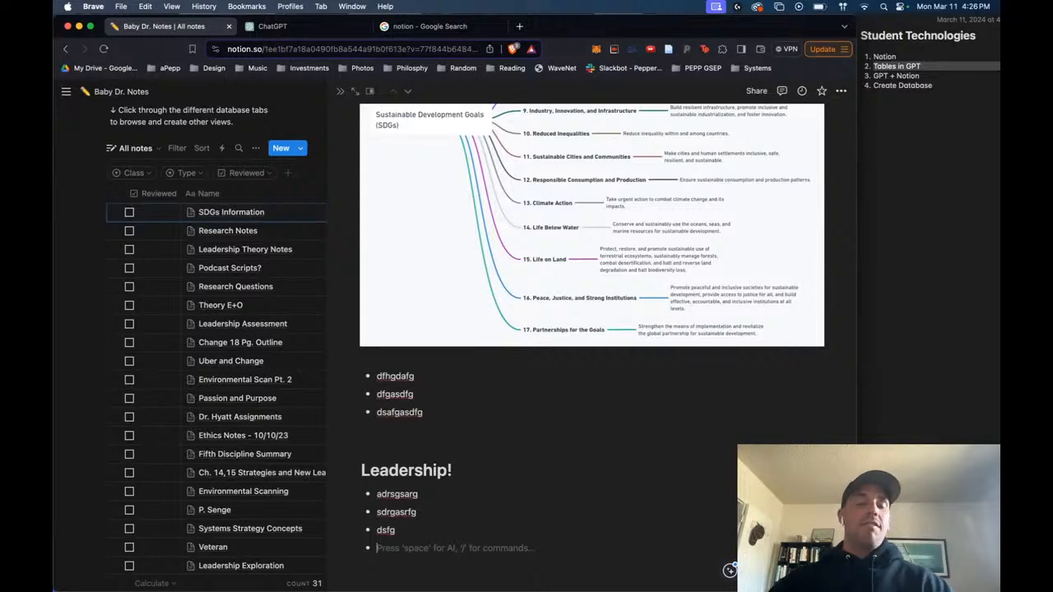
- Switch to ChatGPT and look back through the SDG conversation, from the SDG 3 summary up to the original list of goals
left_click(323, 29)
scroll(514, 399, "up", 10)
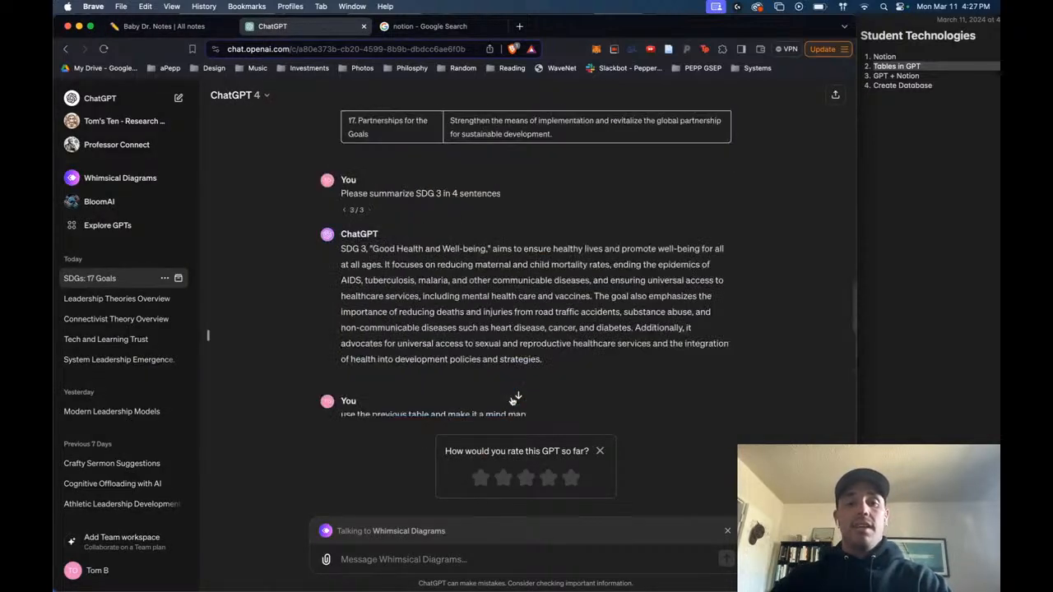
scroll(818, 305, "up", 10)
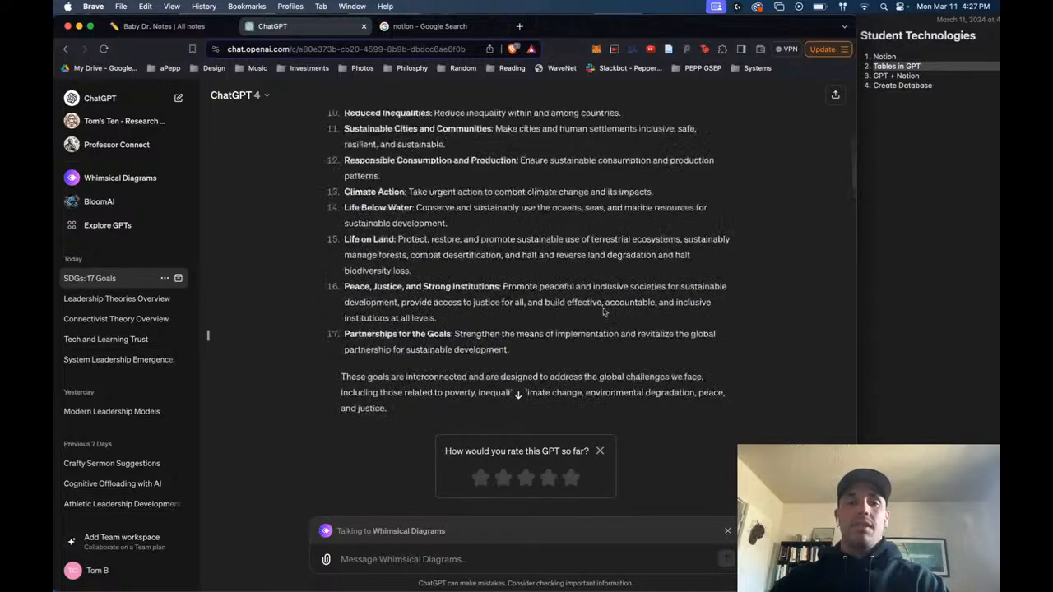
- Switch back to Notion, close the open page to show the full notes database, and reopen SDGs Information to review its SDG table
left_click(189, 26)
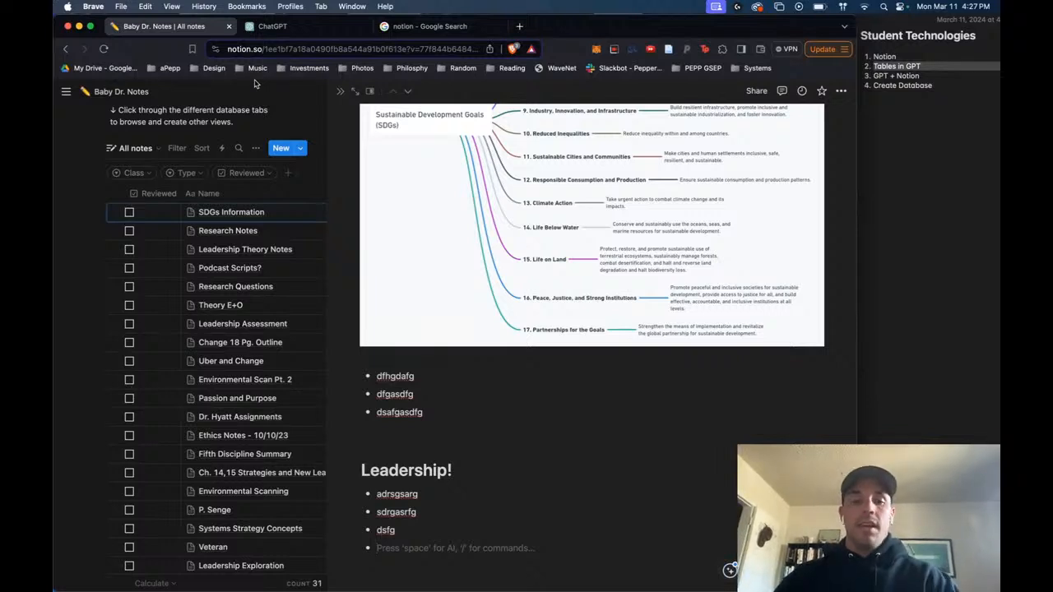
left_click(312, 99)
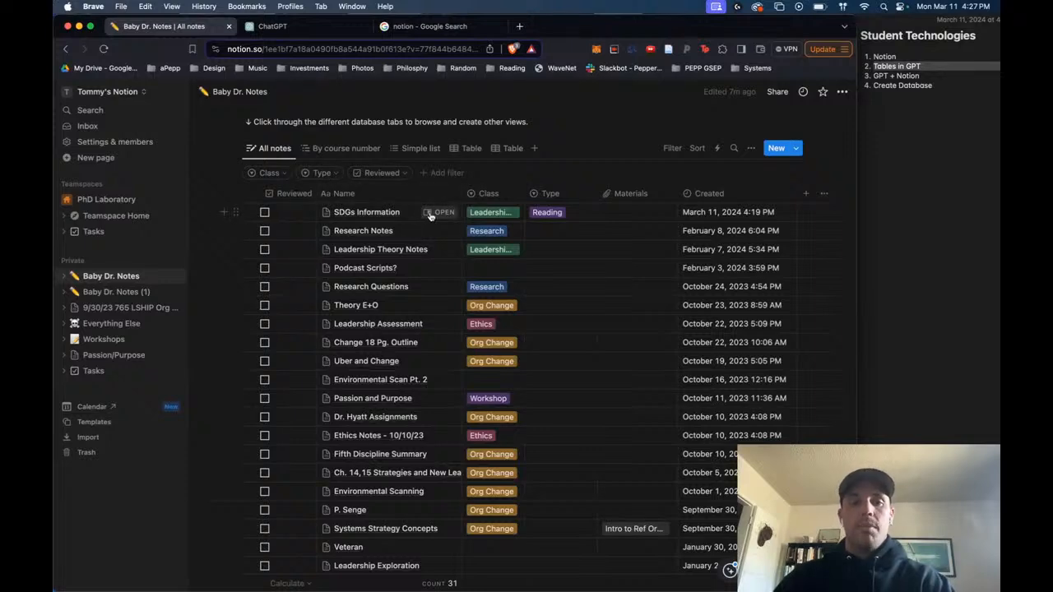
left_click(440, 212)
scroll(567, 325, "down", 3)
scroll(535, 325, "down", 1)
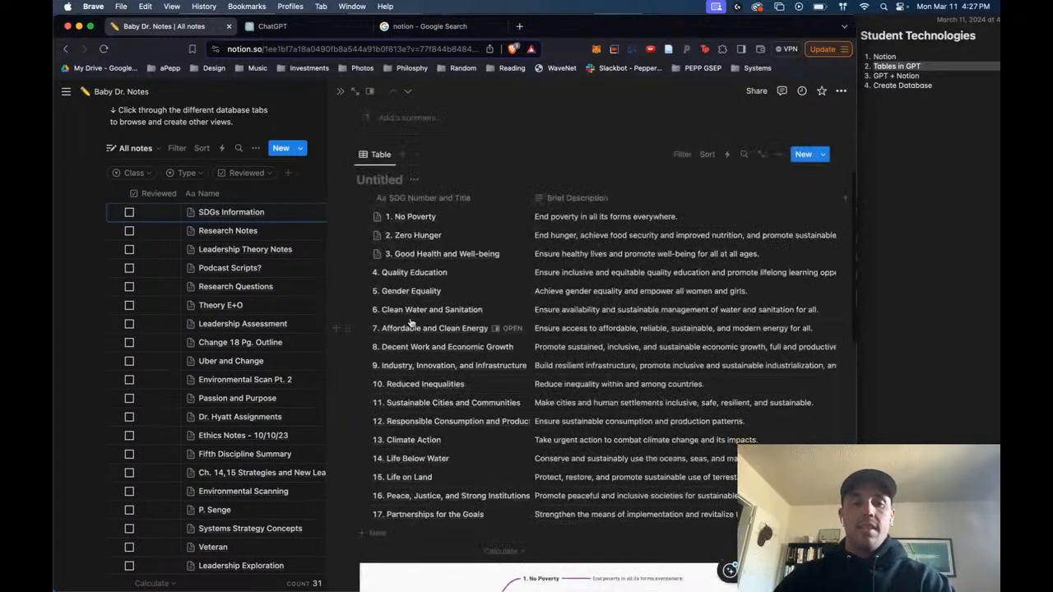